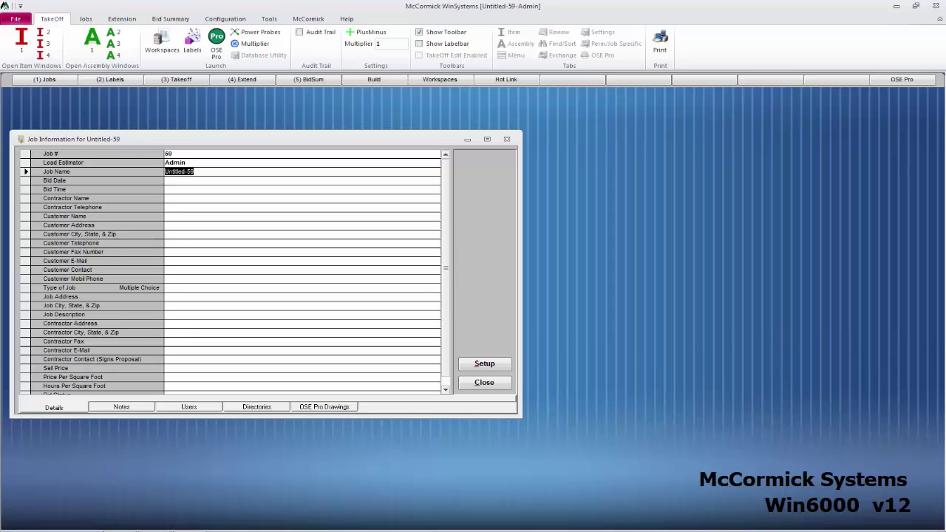
# Name the job On Screen Estimating Pro Training and load drawings E1 Power_Model.tif, E2 Lighting Revised.tif and E2 Lighting.tif for import
pyautogui.write('On S')
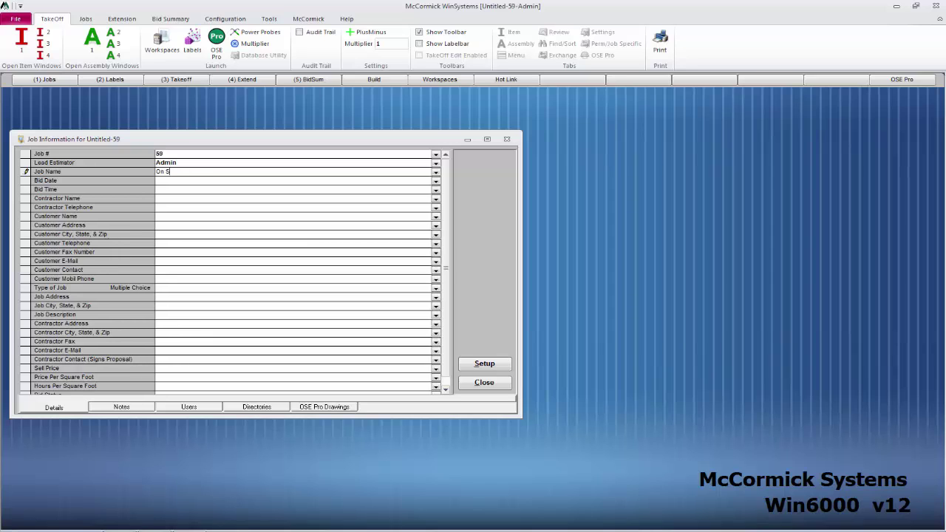
pyautogui.write('creen Estimating Pro Training')
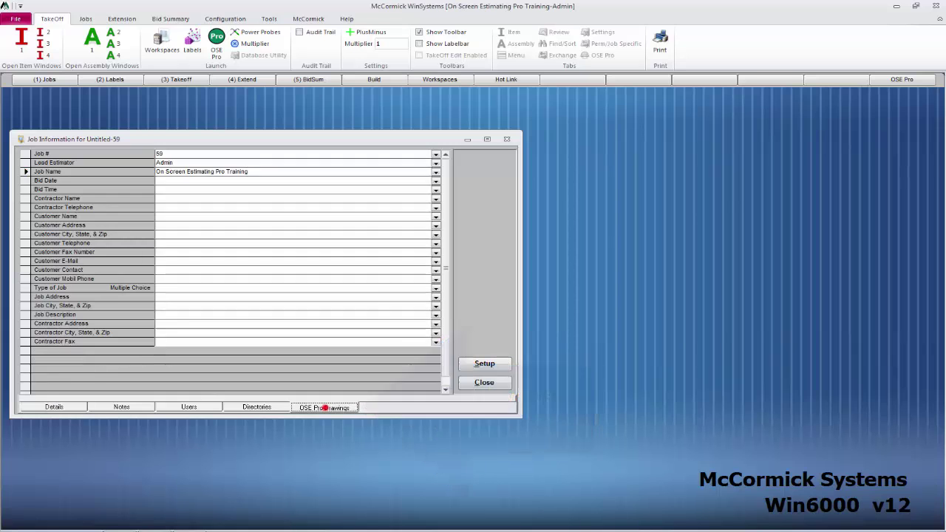
pyautogui.click(323, 408)
pyautogui.click(477, 158)
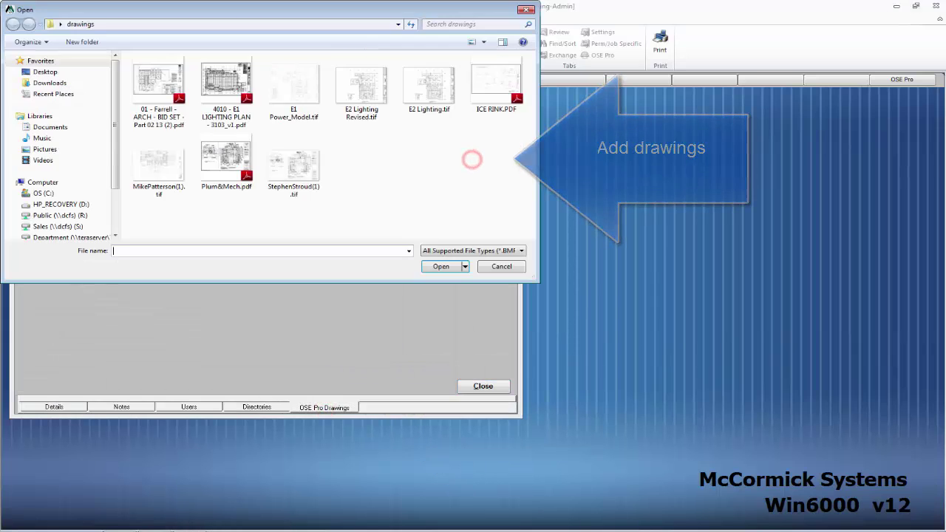
pyautogui.moveTo(266, 54)
pyautogui.mouseDown()
pyautogui.moveTo(433, 121)
pyautogui.moveTo(414, 126)
pyautogui.moveTo(443, 129)
pyautogui.mouseUp()
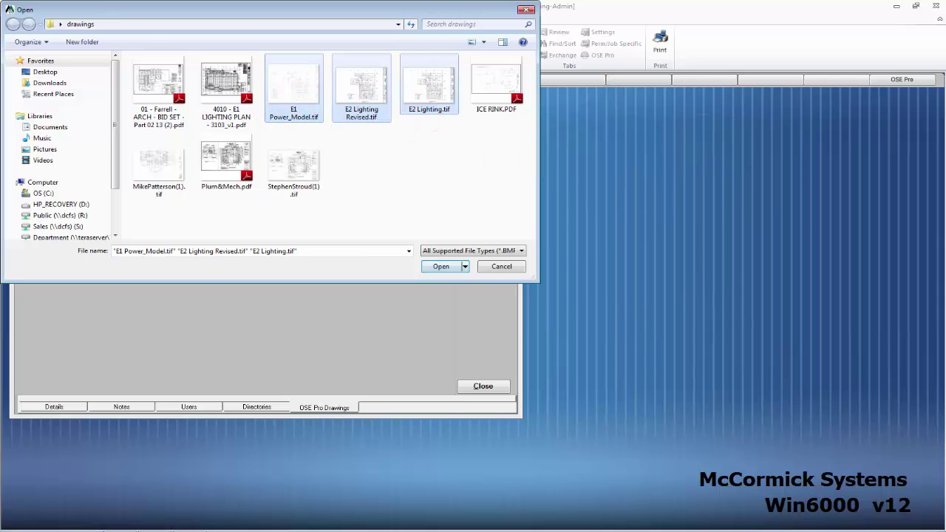
pyautogui.click(435, 266)
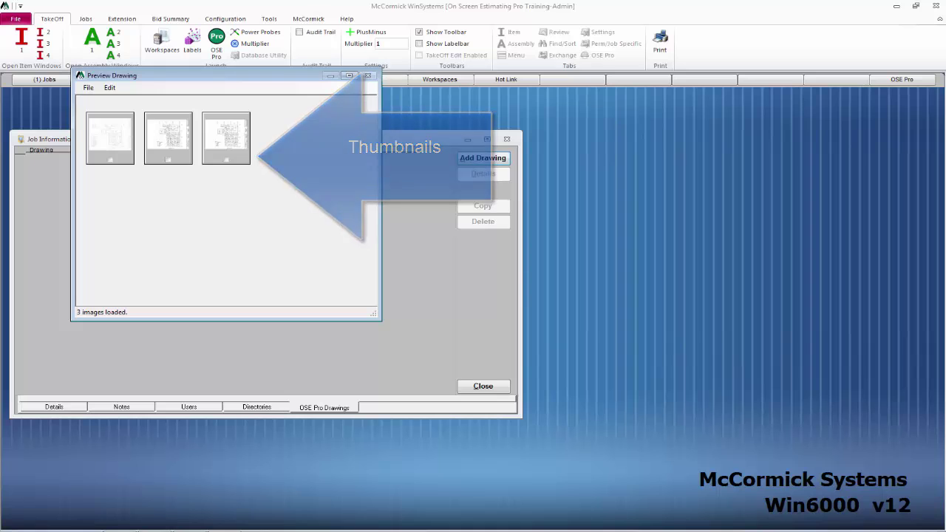
# Preview the first two loaded drawings at a larger size and return to the thumbnails
pyautogui.click(101, 136)
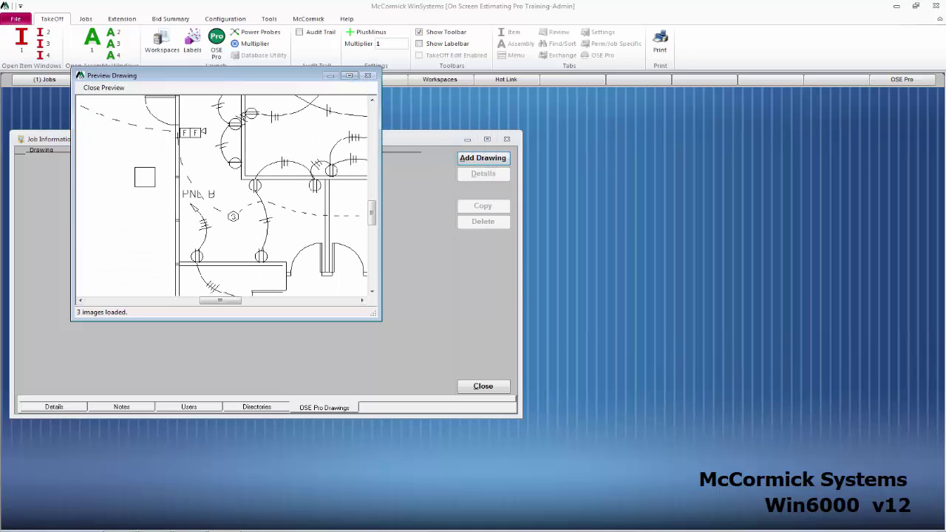
pyautogui.moveTo(374, 319); pyautogui.dragTo(504, 432)
pyautogui.moveTo(500, 292)
pyautogui.mouseDown()
pyautogui.moveTo(500, 367)
pyautogui.moveTo(500, 135)
pyautogui.mouseUp()
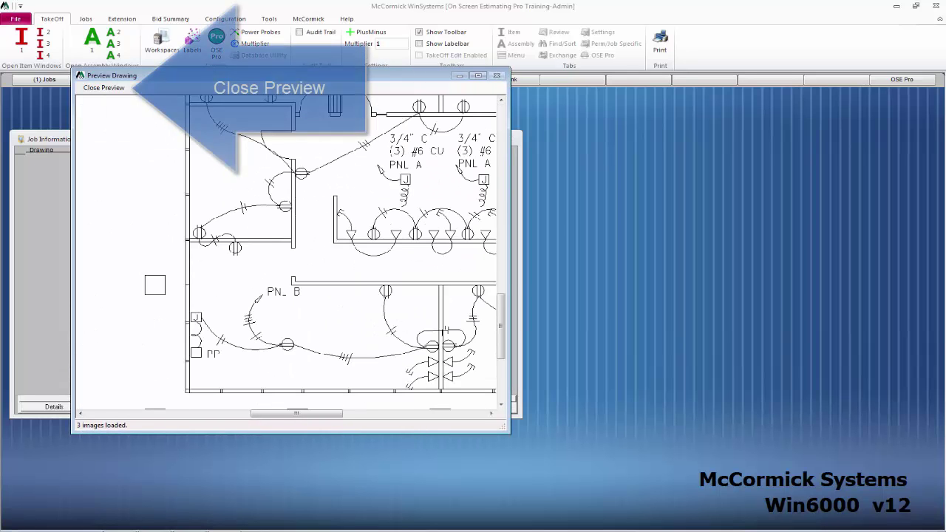
pyautogui.click(113, 87)
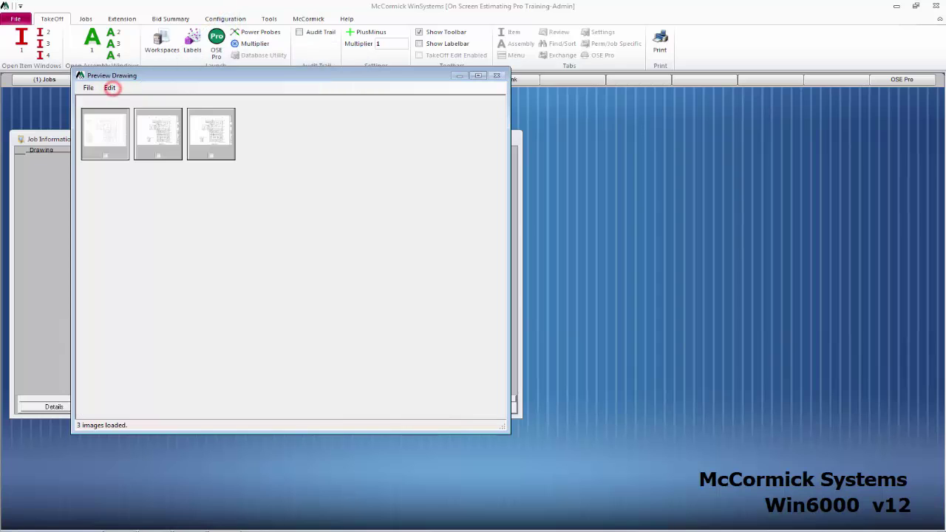
pyautogui.doubleClick(158, 127)
pyautogui.scroll(-3, 156, 130)
pyautogui.scroll(5, 157, 129)
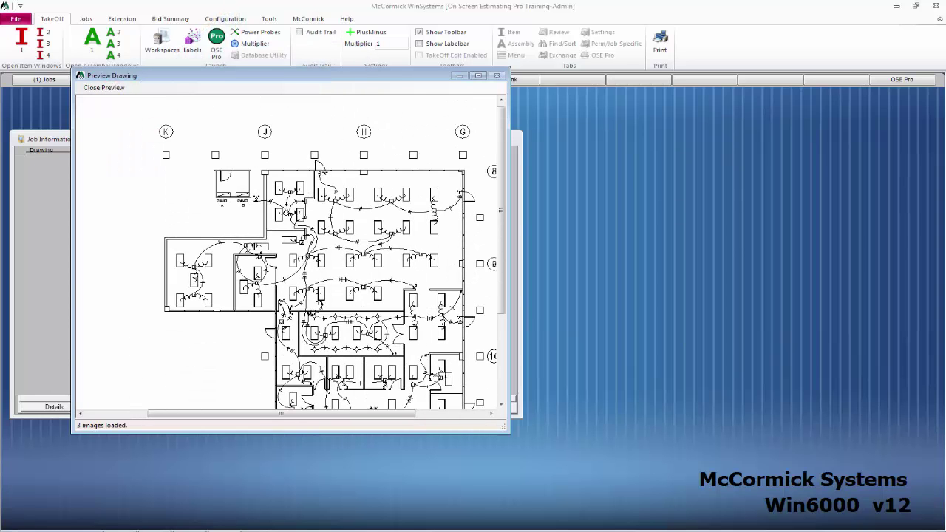
pyautogui.click(104, 87)
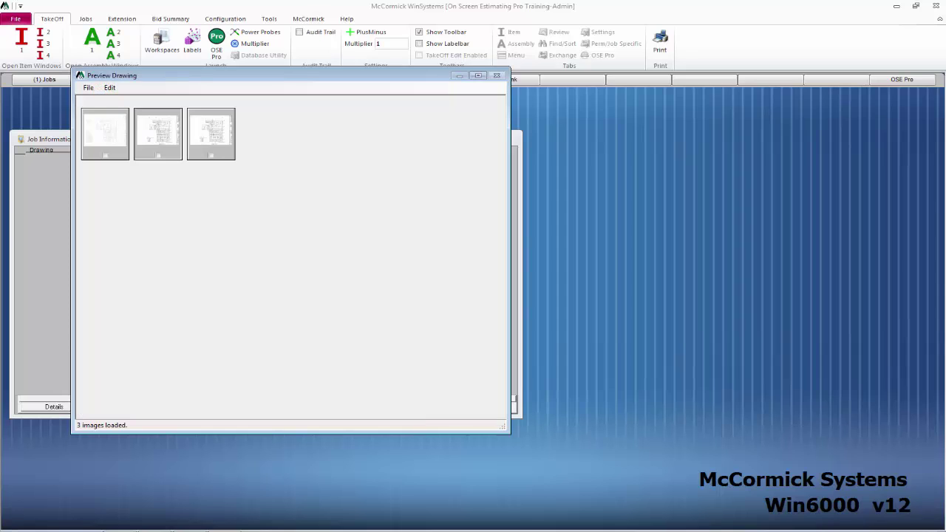
# Mark all three previewed drawings and import them into the job
pyautogui.click(104, 156)
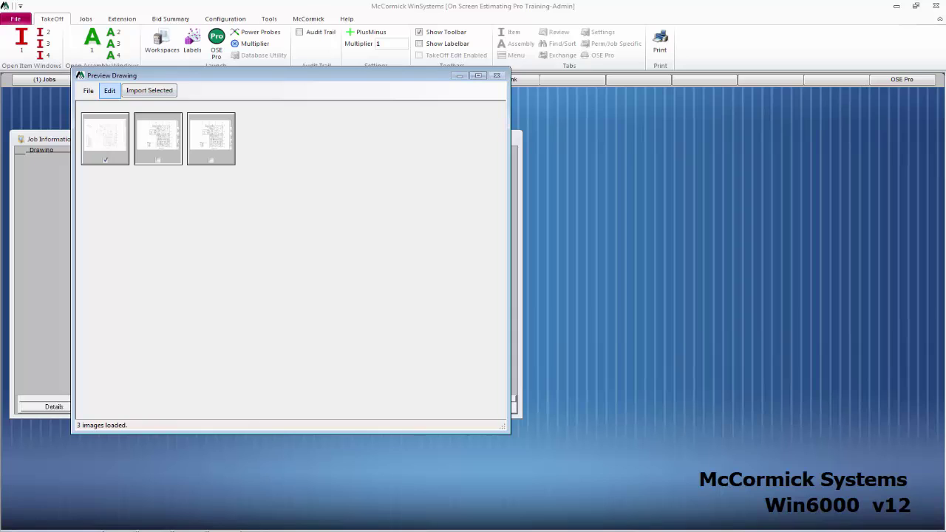
pyautogui.click(110, 90)
pyautogui.click(124, 105)
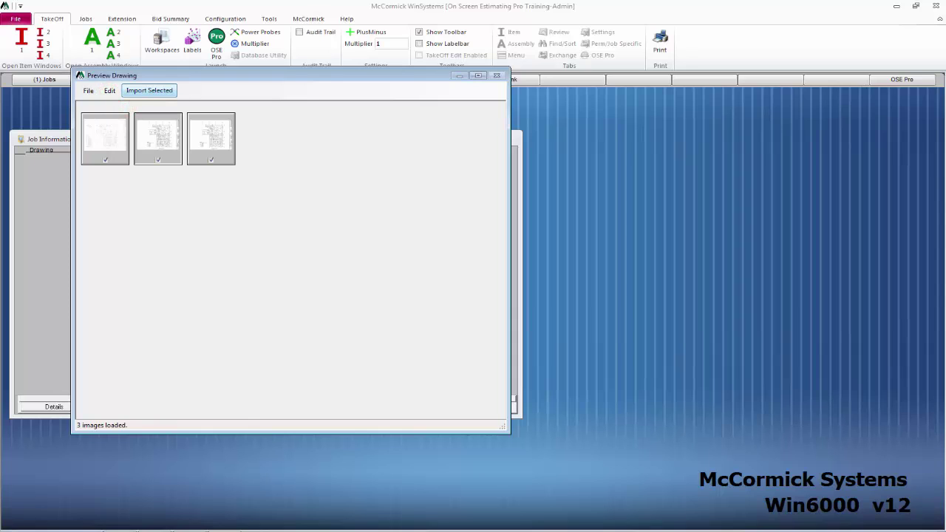
pyautogui.click(152, 91)
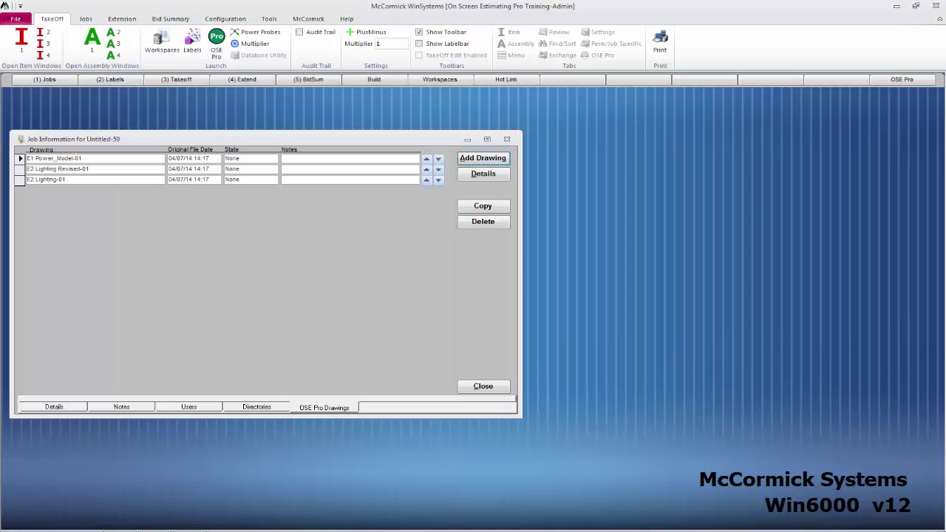
# Close the job information and paste labor categories, job-specific parts, extension reports and bid summaries from Sample Job Electrical, replacing the current bid summaries
pyautogui.click(485, 384)
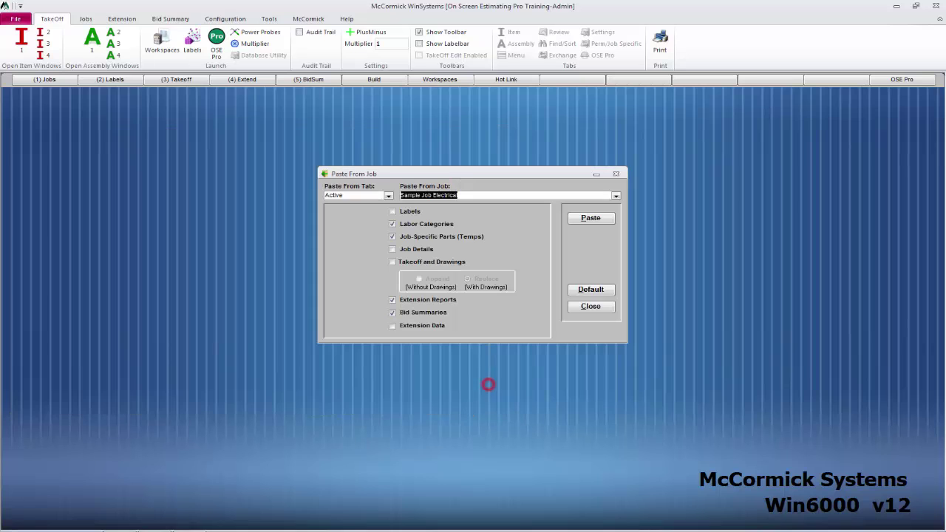
pyautogui.click(584, 218)
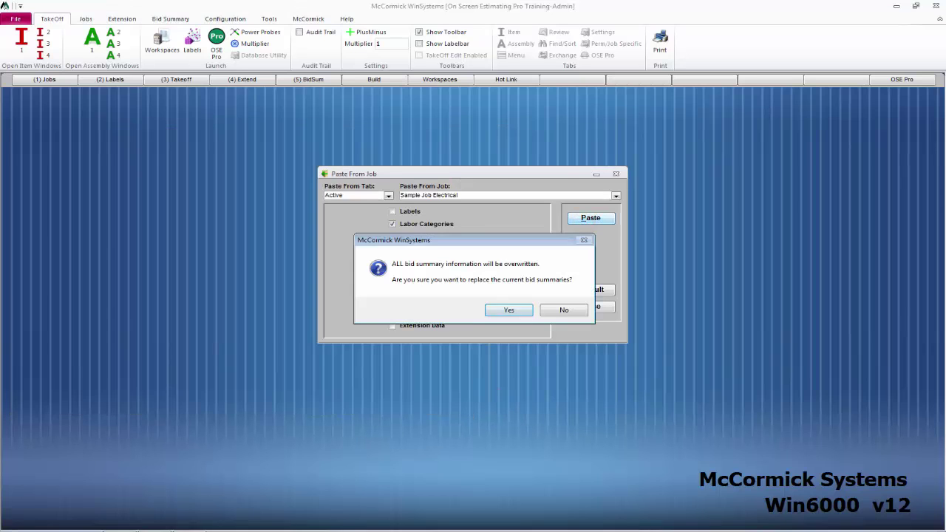
pyautogui.click(501, 312)
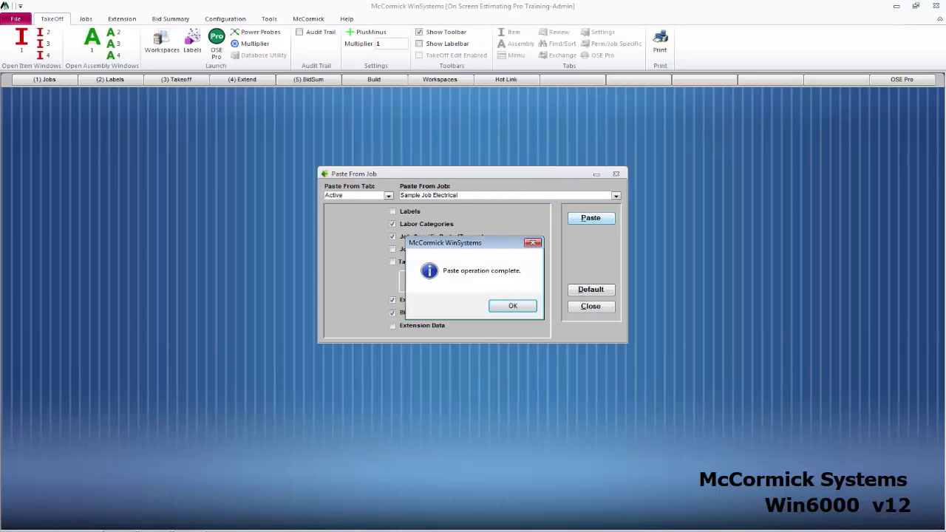
pyautogui.click(511, 303)
pyautogui.click(574, 309)
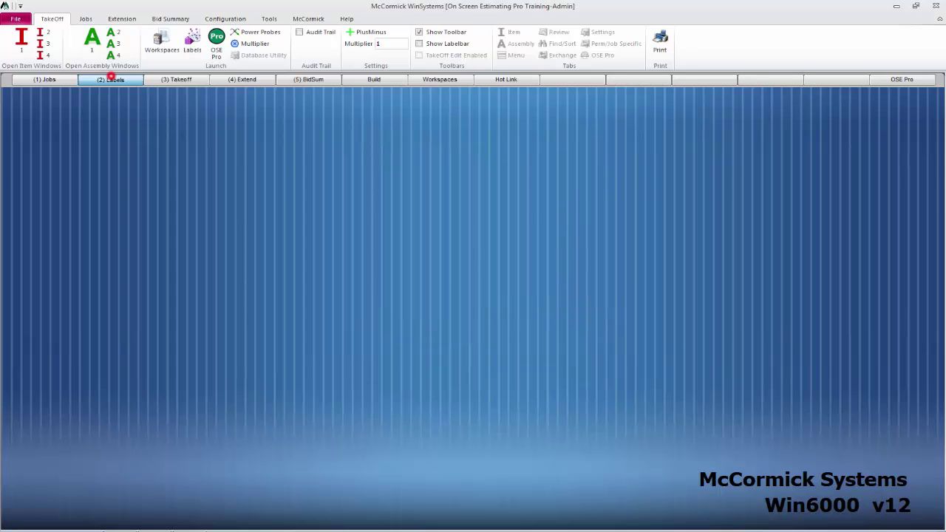
# Add the label Base Bid to Column 1 and the labels Power, Lighting and Fire Alarm to Column 2
pyautogui.click(111, 79)
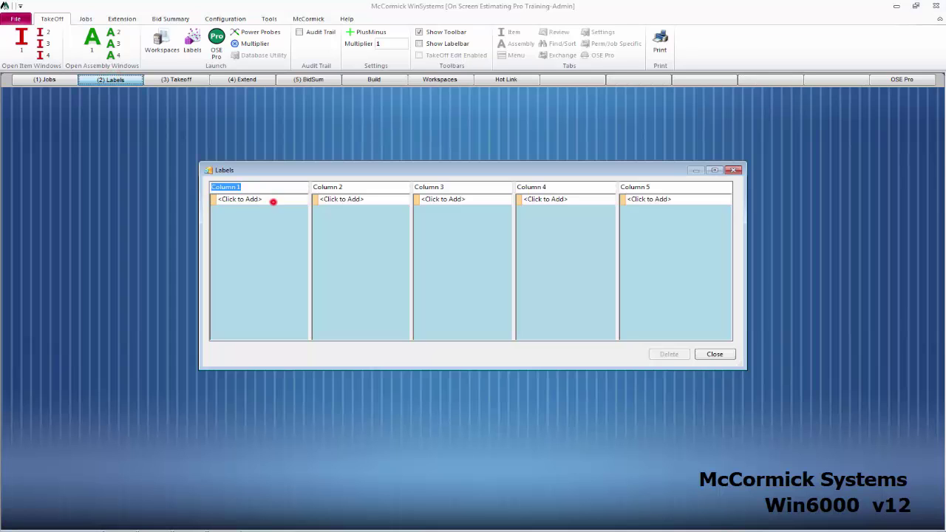
pyautogui.click(274, 199)
pyautogui.write('Base Bid')
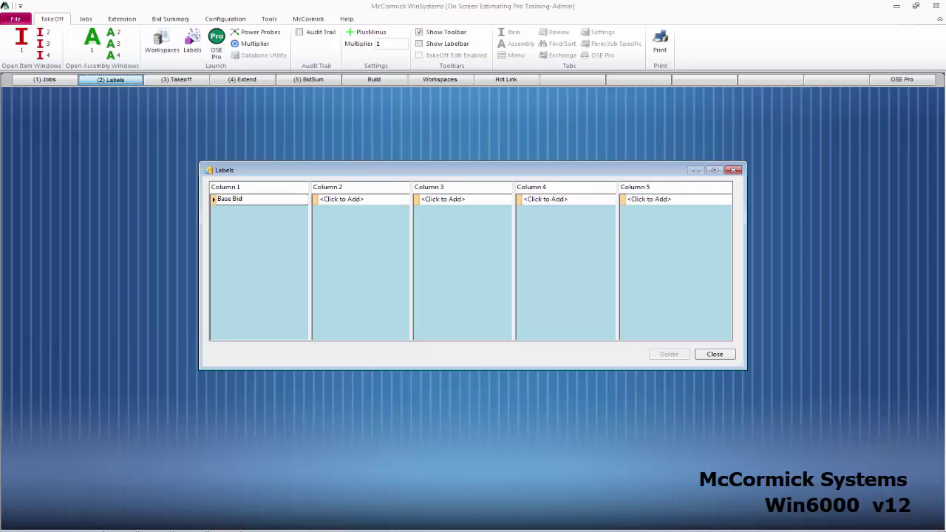
pyautogui.click(365, 201)
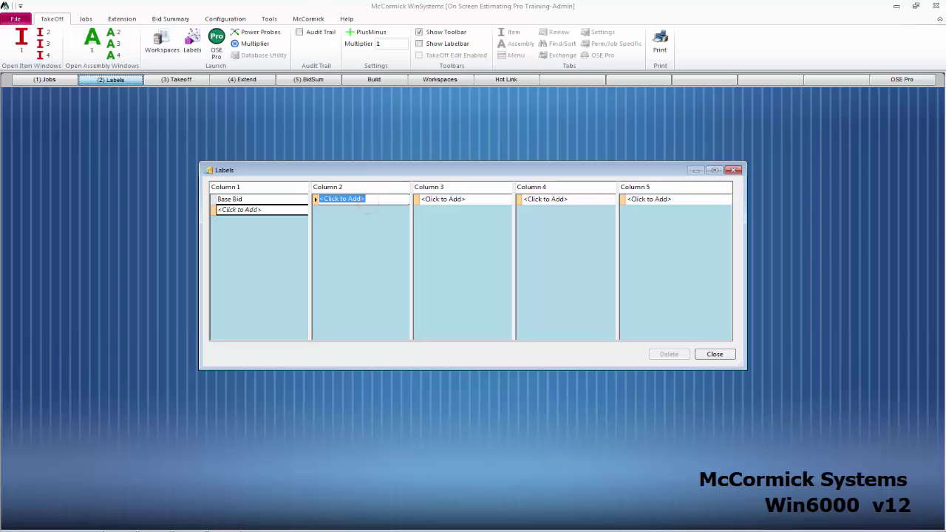
pyautogui.write('Power')
pyautogui.press('Return')
pyautogui.write('Lighting')
pyautogui.press('Return')
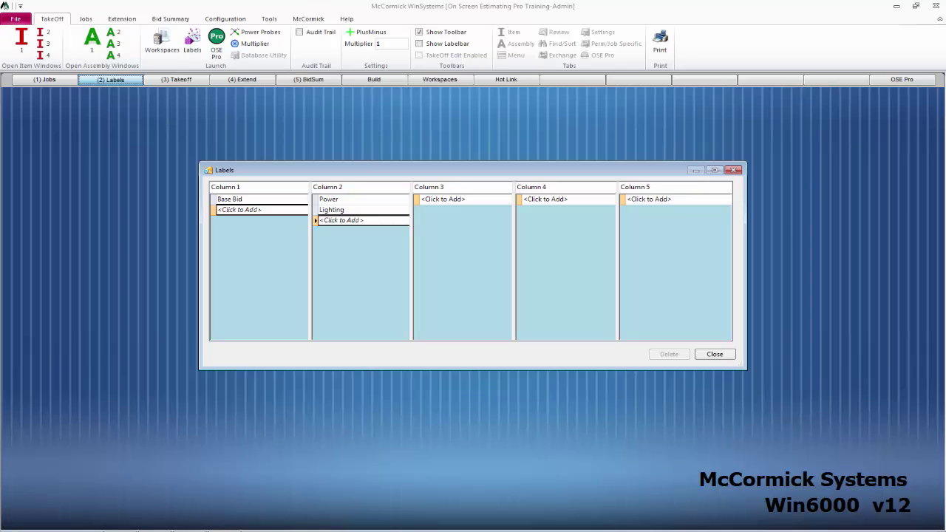
pyautogui.write('Fire Alarm')
pyautogui.press('Return')
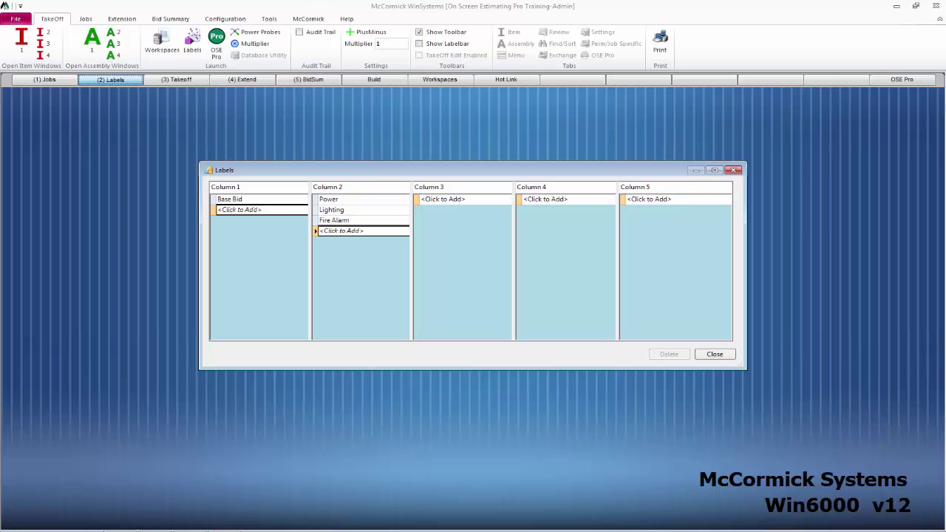
# Launch On Screen Estimating Pro from the Takeoff workspace, then move its window clear of the Assemblies window and minimize it
pyautogui.click(174, 79)
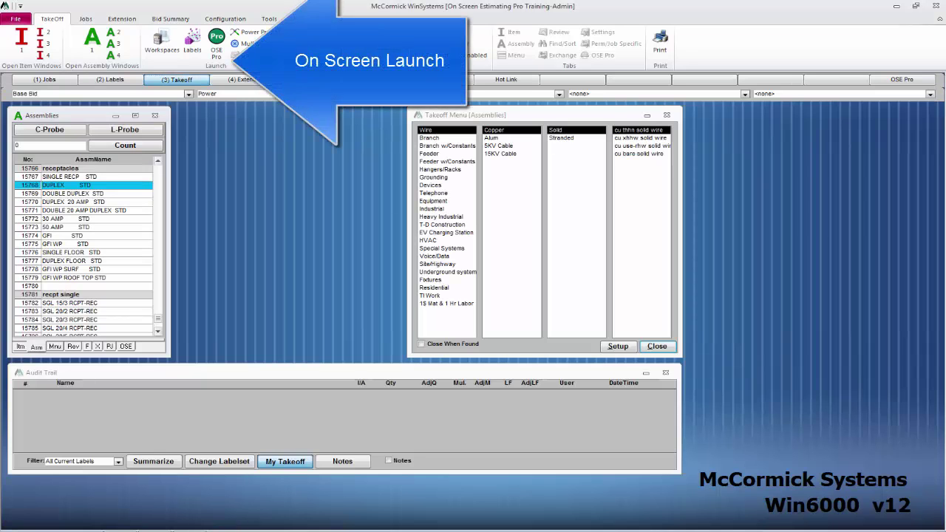
pyautogui.click(217, 43)
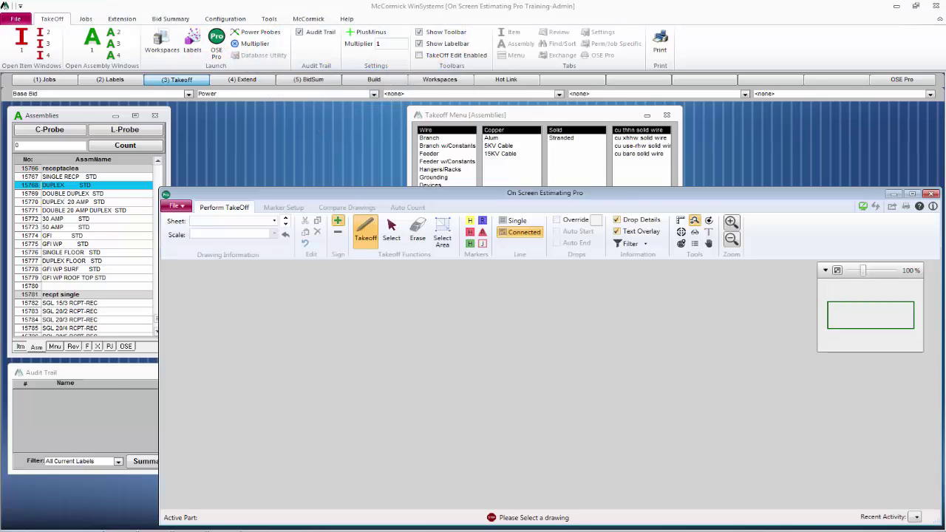
pyautogui.moveTo(545, 193); pyautogui.dragTo(768, 182)
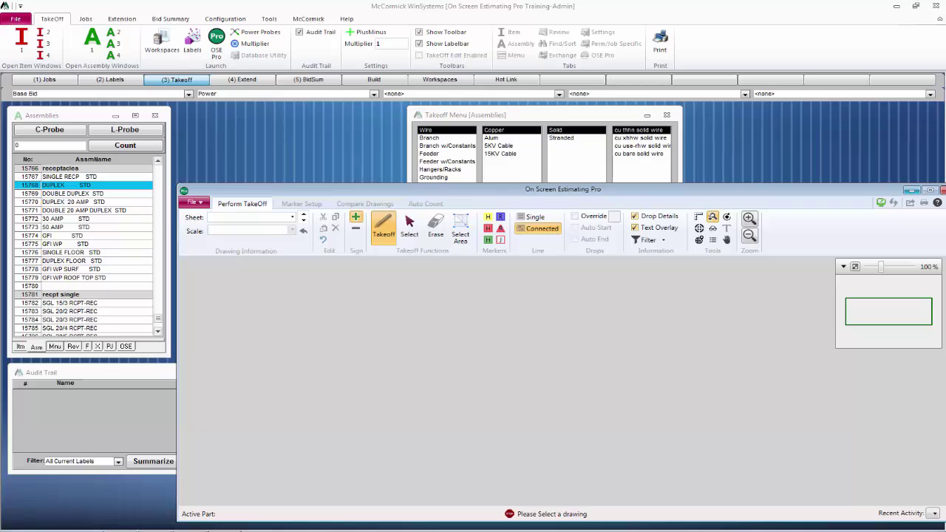
pyautogui.click(909, 191)
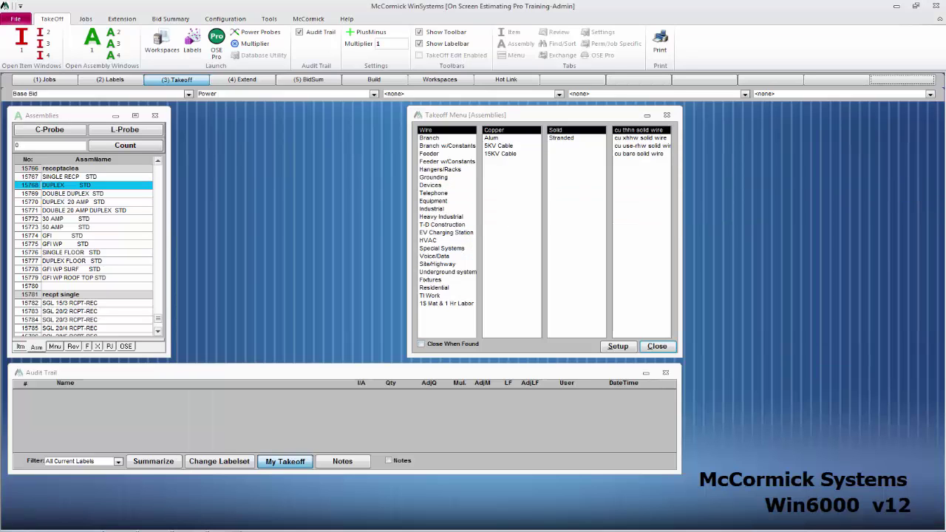
# Place the Audit Trail window beside the Assemblies window and the Takeoff Menu below it, and reduce the height of both
pyautogui.moveTo(254, 373); pyautogui.dragTo(420, 113)
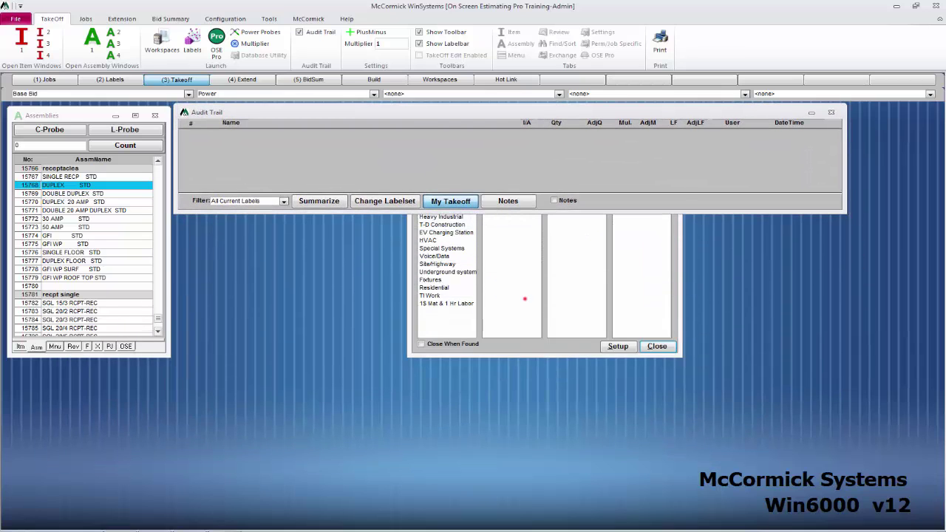
pyautogui.click(525, 299)
pyautogui.moveTo(564, 130); pyautogui.dragTo(526, 273)
pyautogui.moveTo(477, 214); pyautogui.dragTo(477, 187)
pyautogui.moveTo(536, 515); pyautogui.dragTo(536, 366)
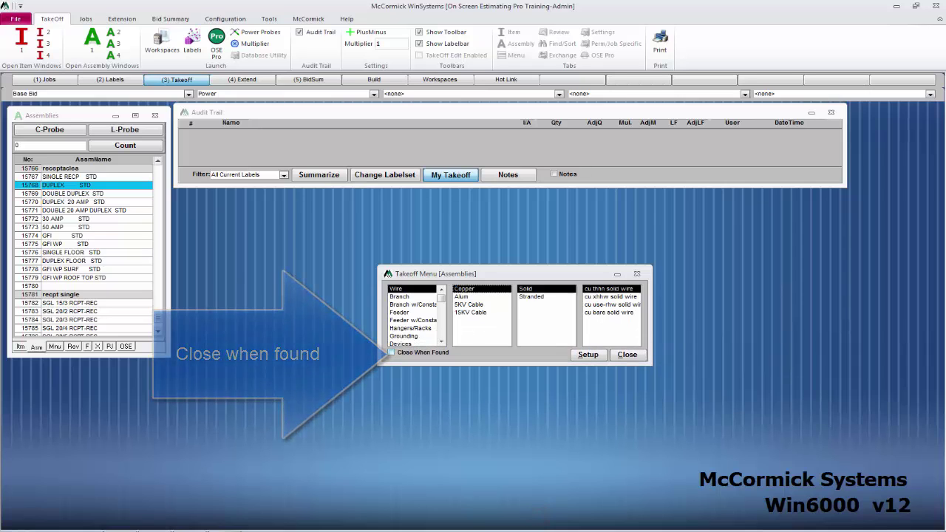
# Enable Close When Found and arrange the Takeoff Menu and On Screen Estimating Pro windows so they slightly overlap the Assemblies window
pyautogui.click(391, 352)
pyautogui.moveTo(495, 270); pyautogui.dragTo(263, 113)
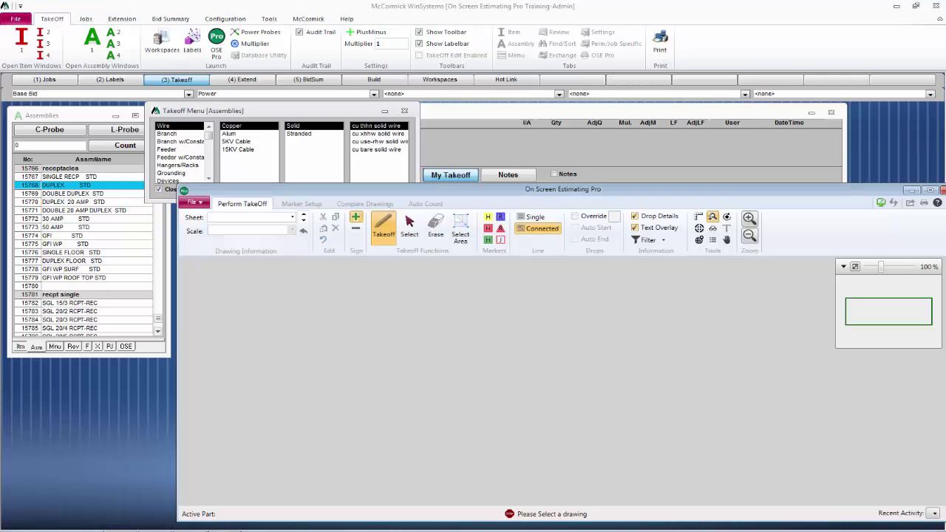
pyautogui.moveTo(325, 192); pyautogui.dragTo(303, 194)
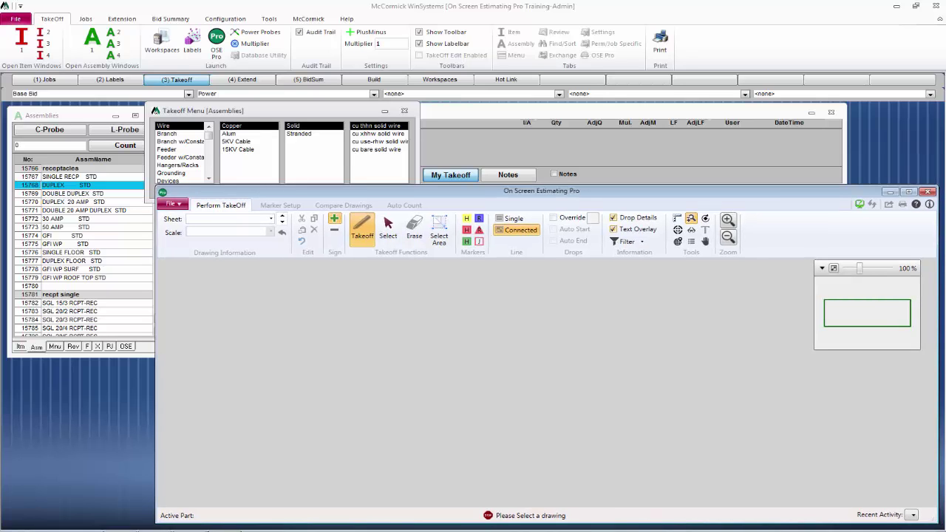
pyautogui.click(889, 191)
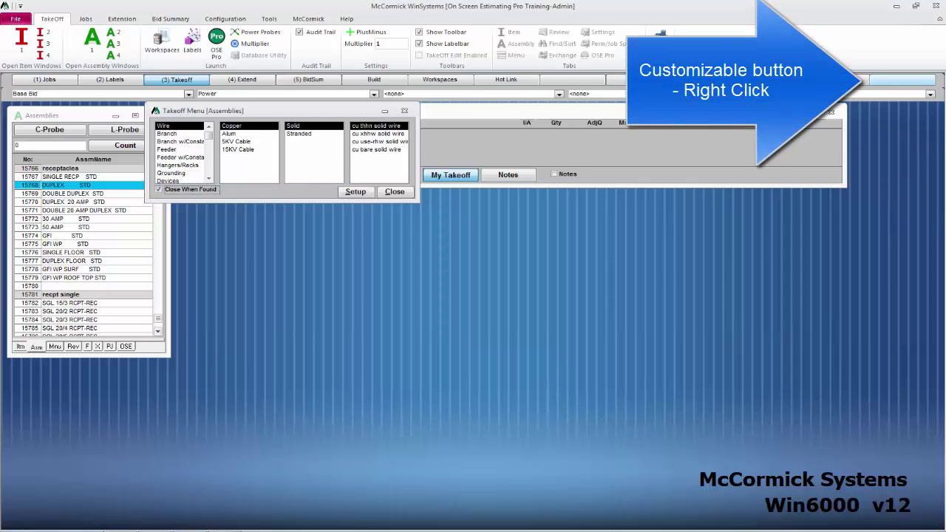
# Create a custom toolbar button captioned OSE Pro and store a snapshot of the current window layout in it
pyautogui.rightClick(901, 80)
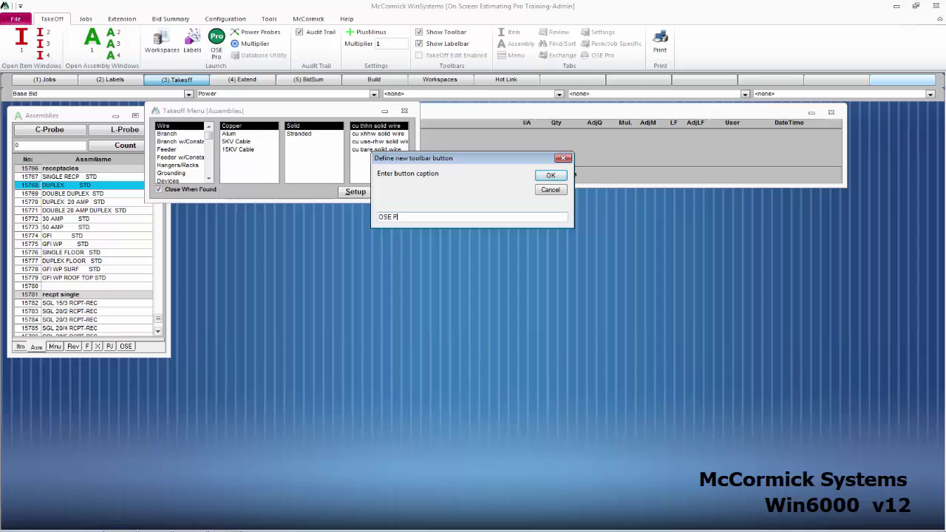
pyautogui.press('Return')
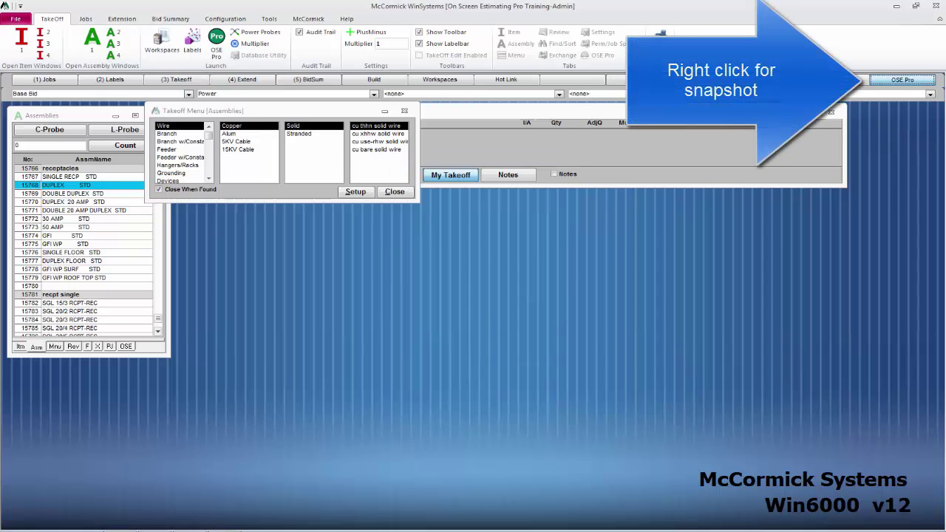
pyautogui.rightClick(897, 81)
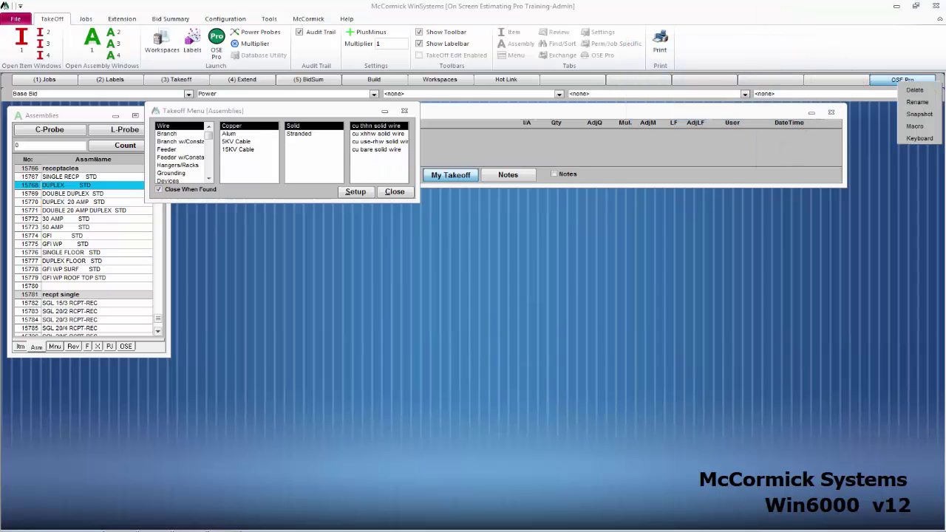
pyautogui.click(919, 115)
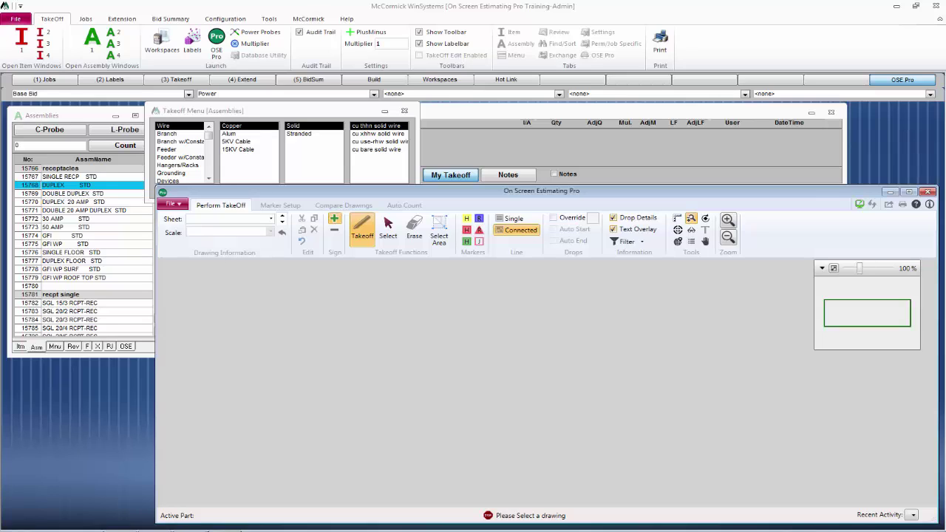
# Open the sheet E1 Power_Model-01 magnified to 200% and dismiss the rotation options without rotating the drawing
pyautogui.click(270, 219)
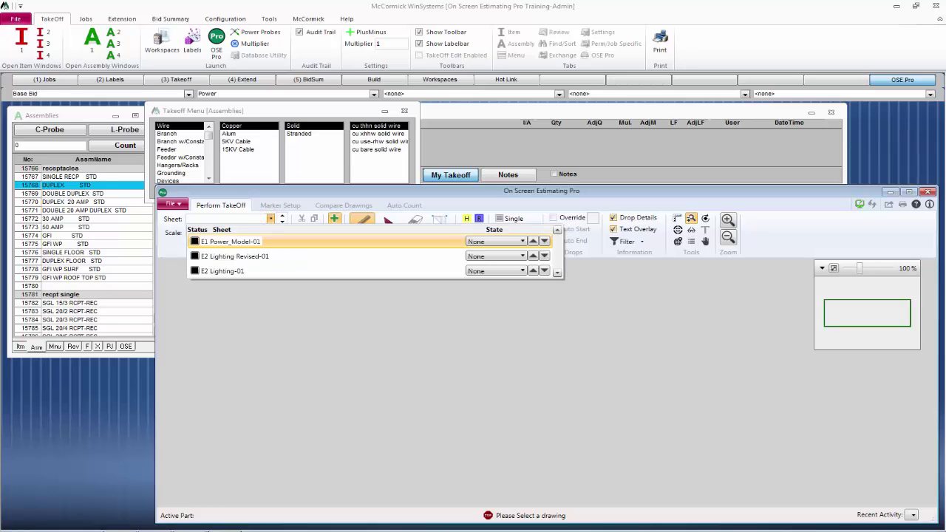
pyautogui.click(309, 243)
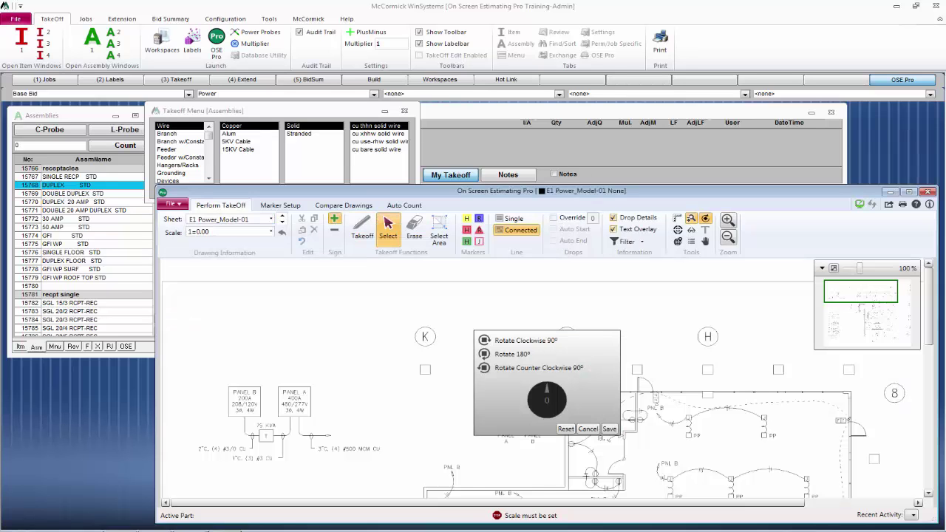
pyautogui.scroll(-3, 546, 381)
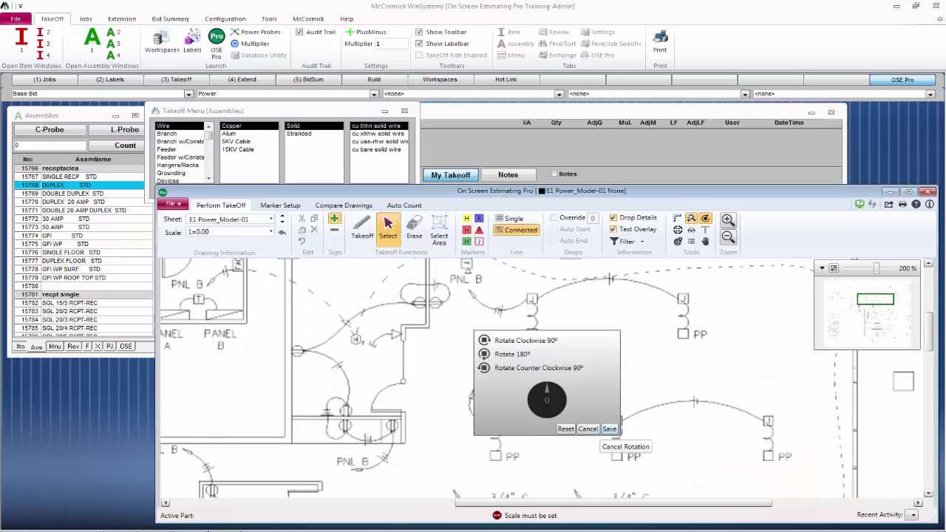
pyautogui.click(588, 428)
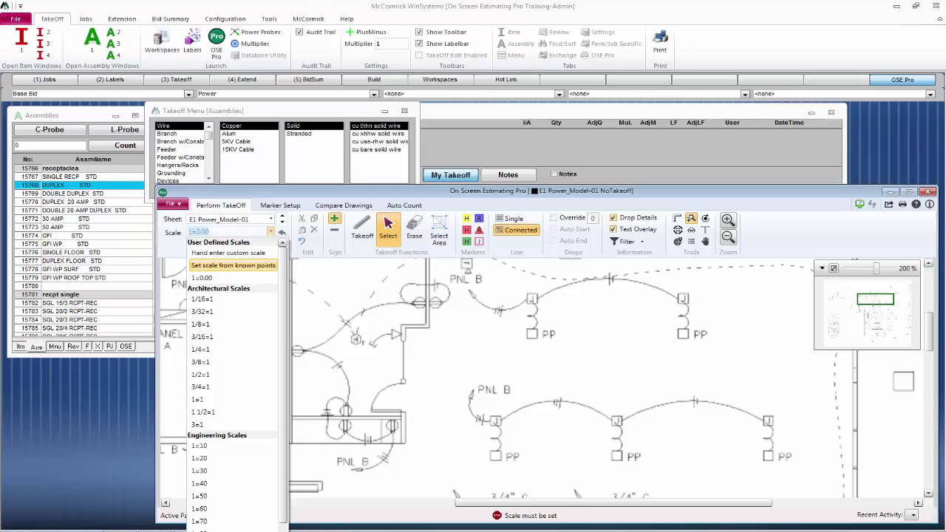
# Set the sheet's scale from known points by spanning the door opening above the PNL B receptacles with a distance of 3.0
pyautogui.click(233, 264)
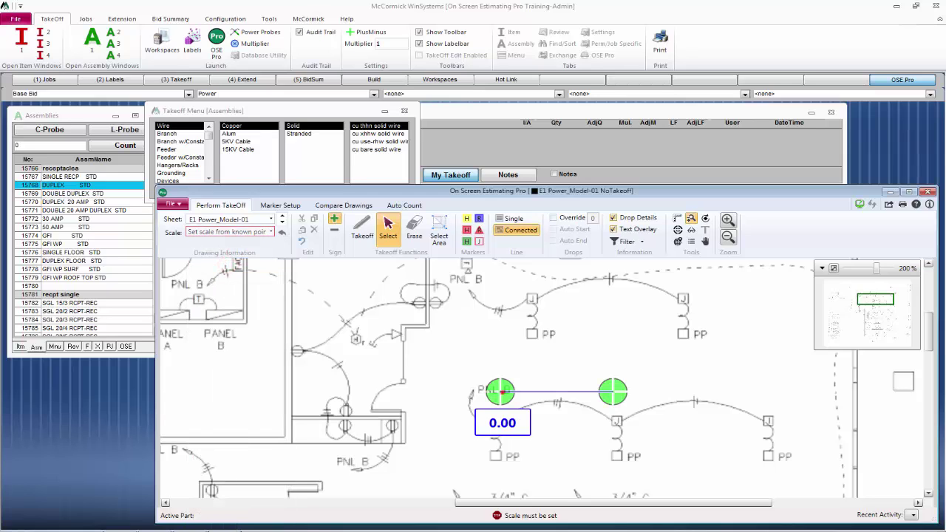
pyautogui.moveTo(500, 391)
pyautogui.mouseDown()
pyautogui.moveTo(394, 420)
pyautogui.moveTo(399, 410)
pyautogui.mouseUp()
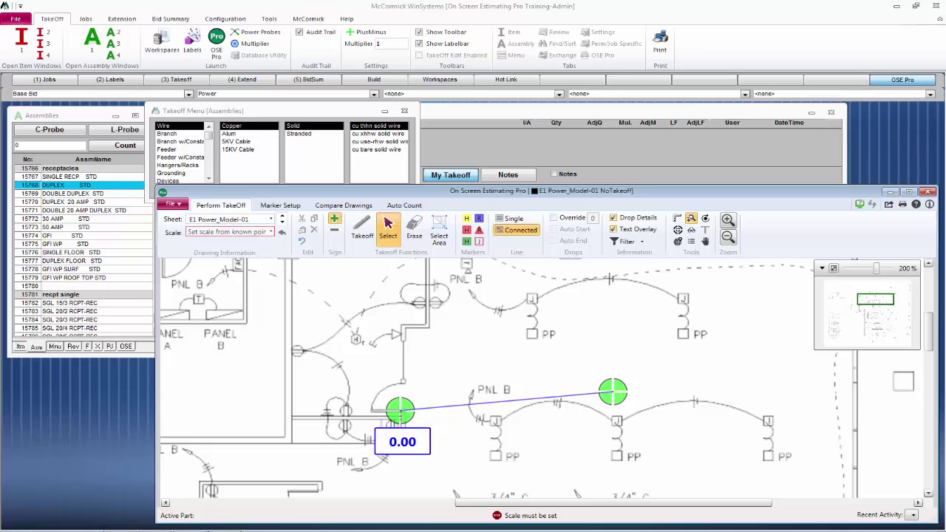
pyautogui.moveTo(613, 391); pyautogui.dragTo(400, 384)
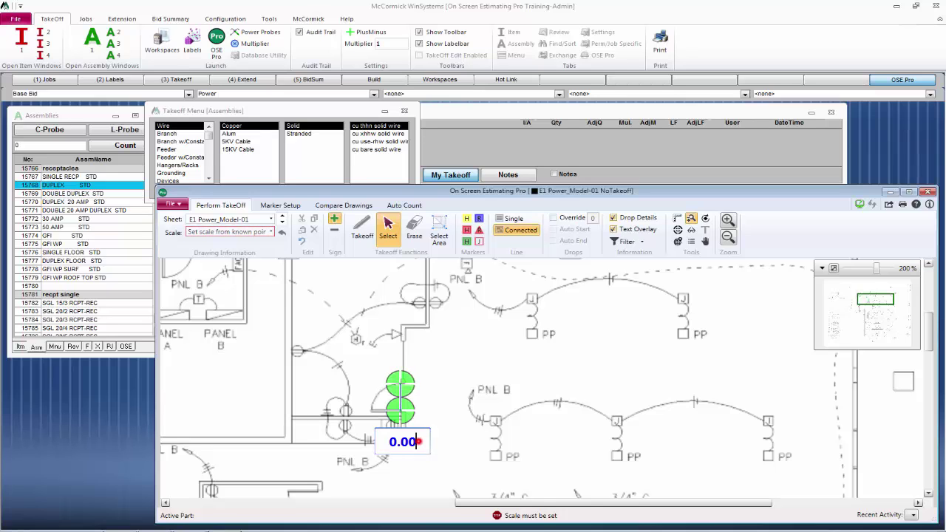
pyautogui.write('3.0')
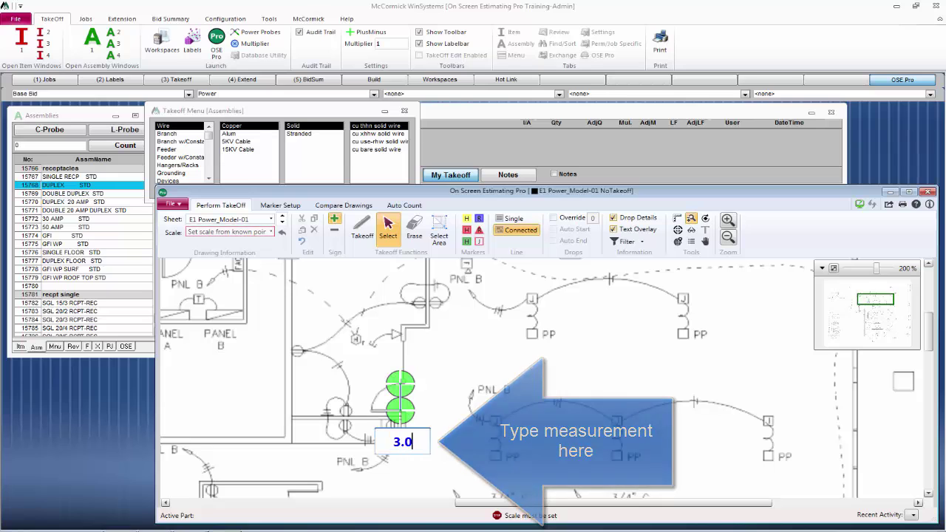
pyautogui.press('Return')
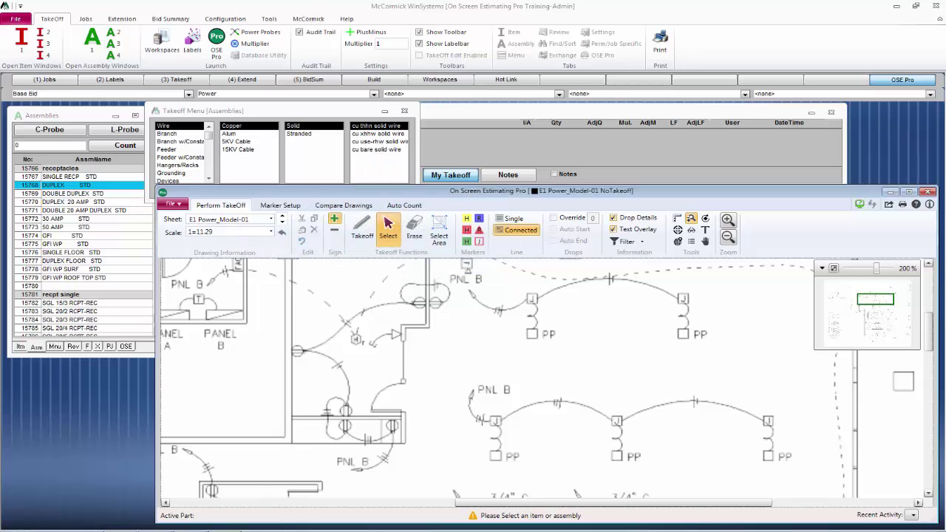
# Find the standard receptacles section under Devices in the assemblies menu and make DUPLEX 20 AMP STD the active part
pyautogui.click(168, 180)
pyautogui.click(233, 125)
pyautogui.click(339, 178)
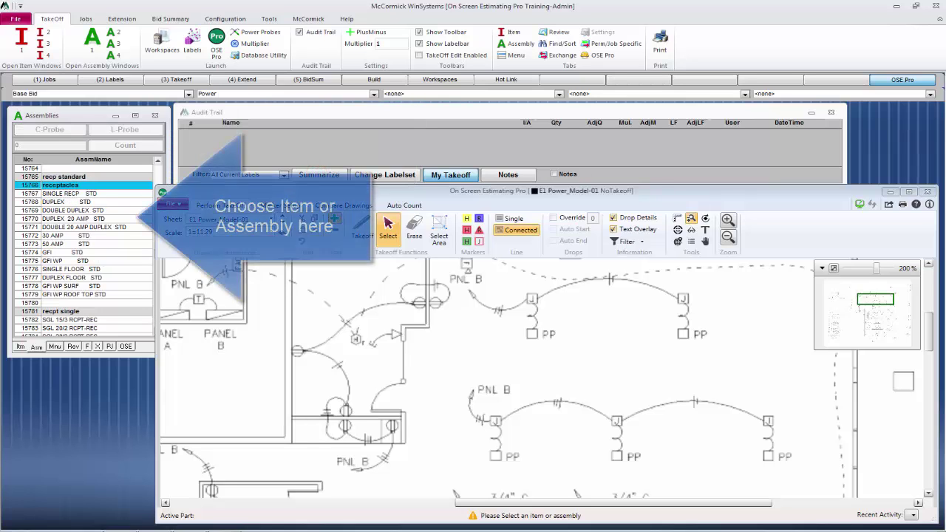
pyautogui.click(64, 218)
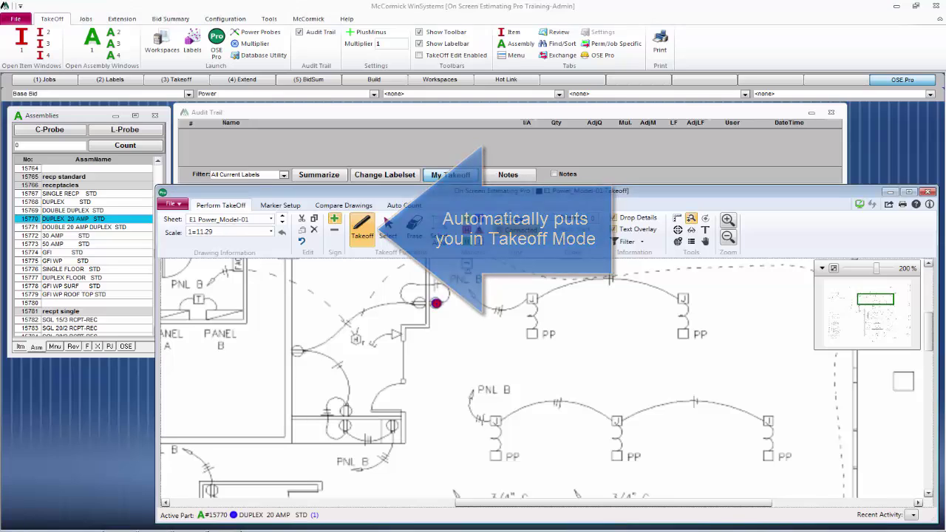
# Mark the six duplex receptacles in and around the room beside Panels A and B
pyautogui.click(437, 303)
pyautogui.click(418, 303)
pyautogui.click(296, 351)
pyautogui.click(345, 410)
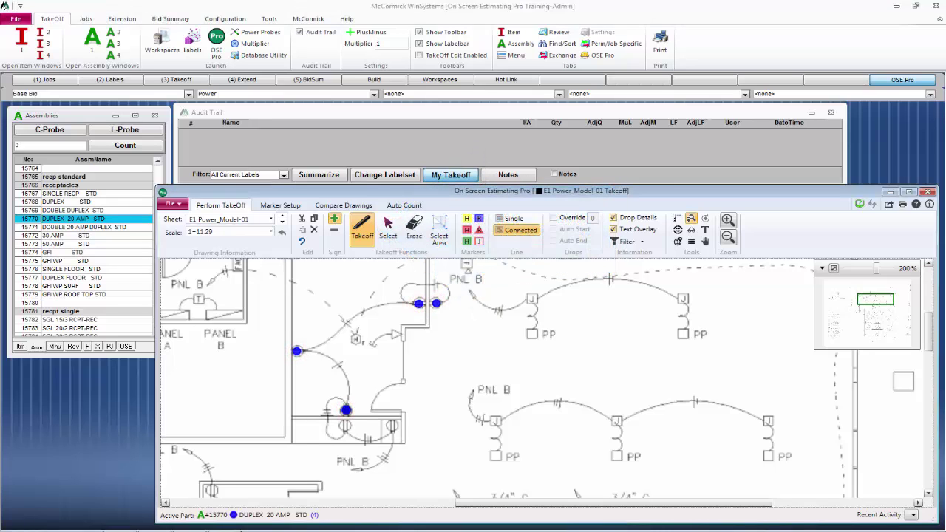
pyautogui.click(344, 426)
pyautogui.click(391, 426)
# Mark the seven duplex receptacles around the next room below, then enter the DUPLEX 20 AMP STD takeoff
pyautogui.scroll(-5, 391, 426)
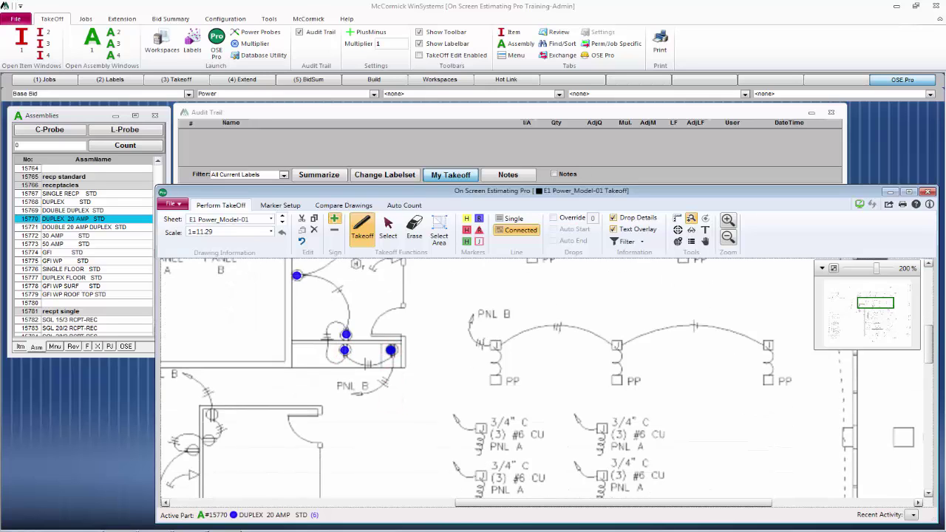
pyautogui.click(212, 340)
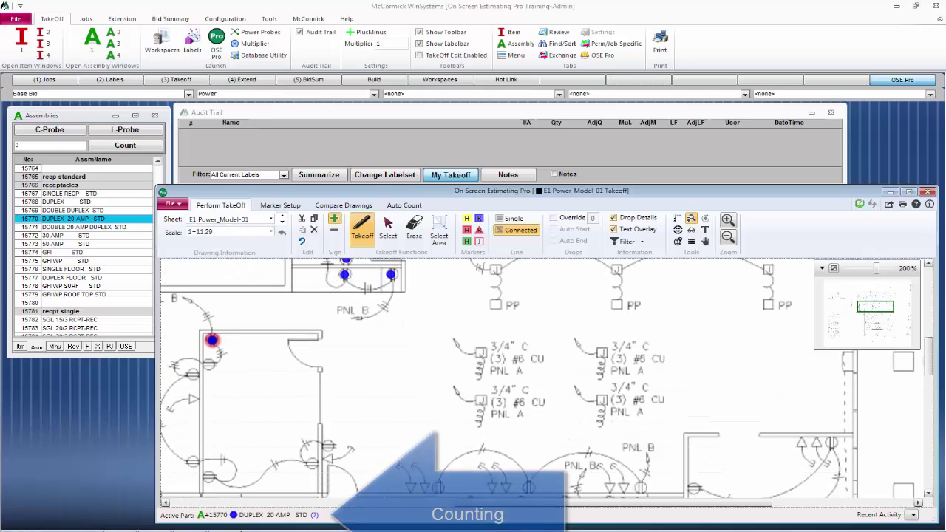
pyautogui.click(209, 365)
pyautogui.click(193, 374)
pyautogui.click(192, 461)
pyautogui.click(209, 478)
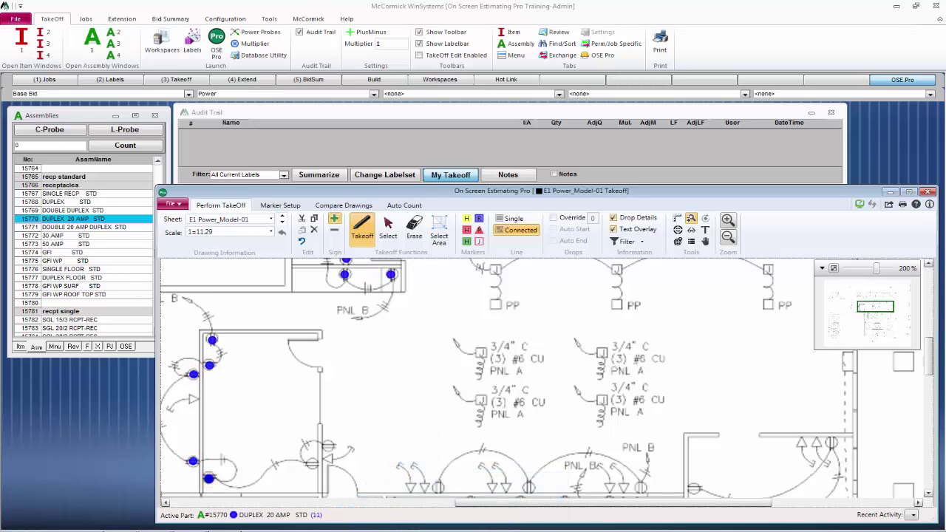
pyautogui.click(312, 464)
pyautogui.click(330, 446)
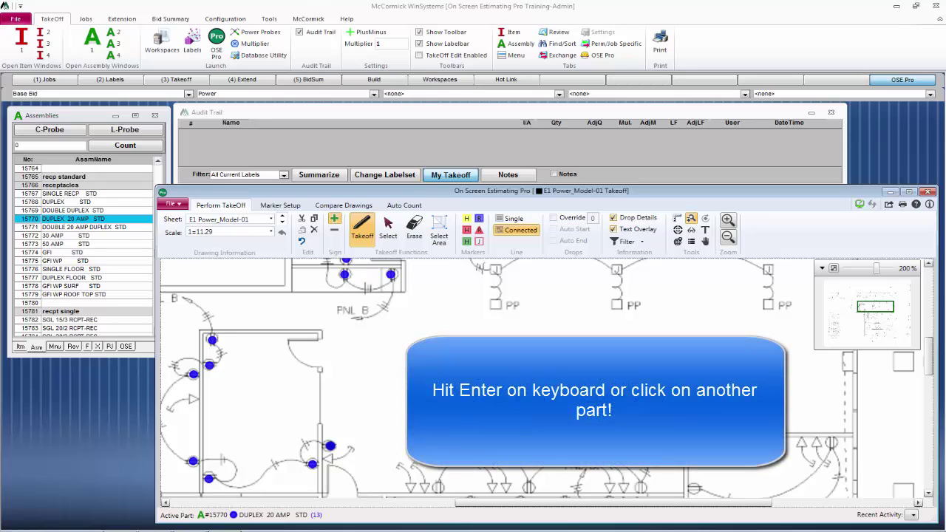
pyautogui.press('Return')
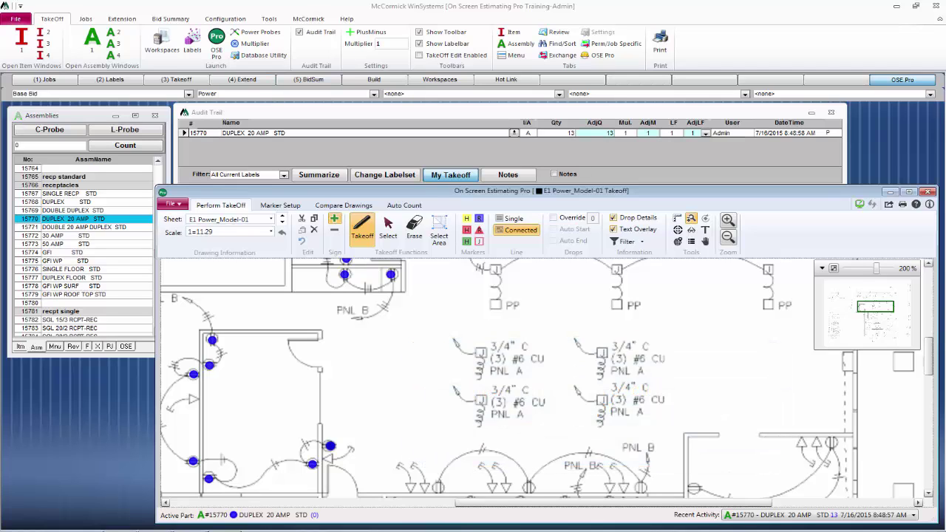
# Find the outlet box 4/S section under Devices, Box and make 4/S W/BLANK (SURF) the active part
pyautogui.scroll(3, 545, 378)
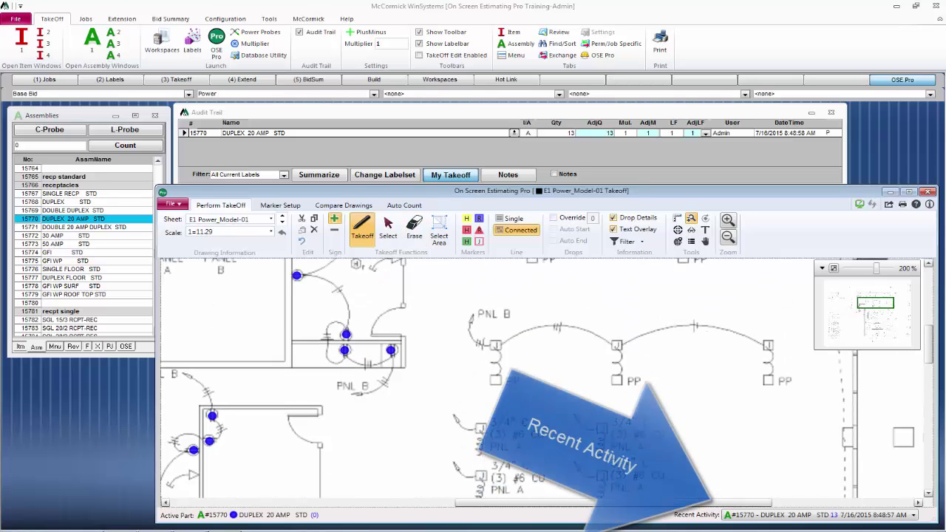
pyautogui.scroll(2, 545, 378)
pyautogui.scroll(2, 547, 377)
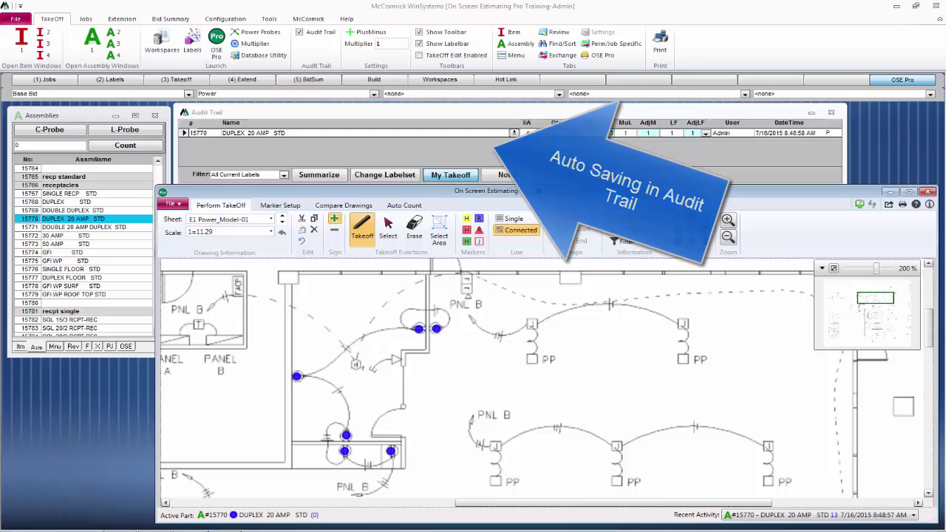
pyautogui.click(54, 346)
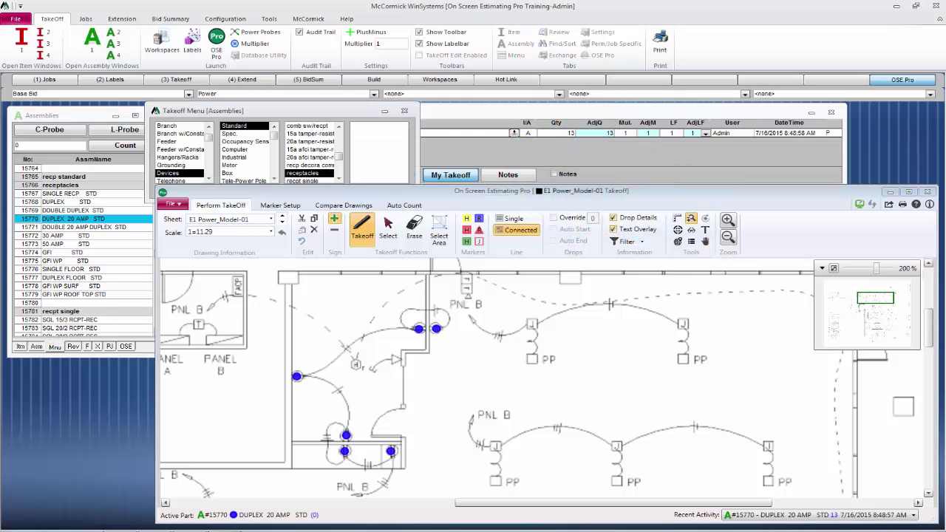
pyautogui.click(230, 173)
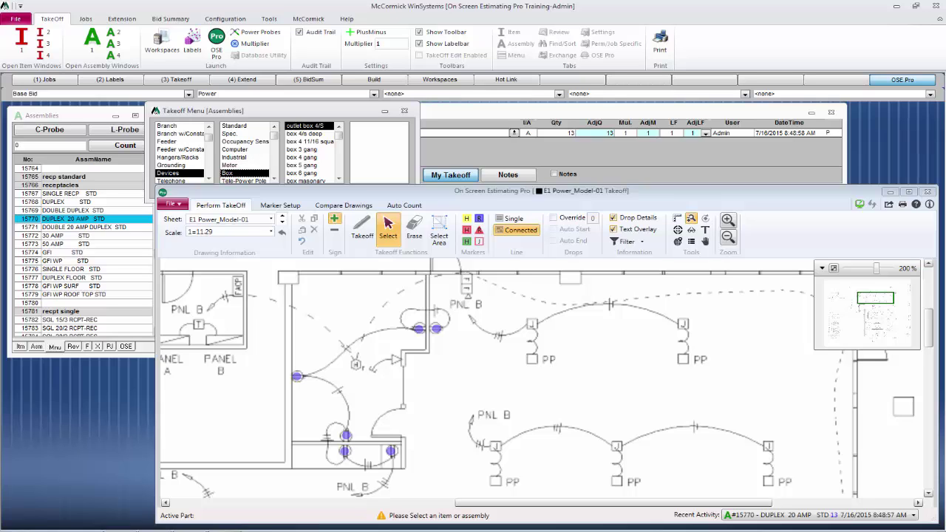
pyautogui.doubleClick(308, 126)
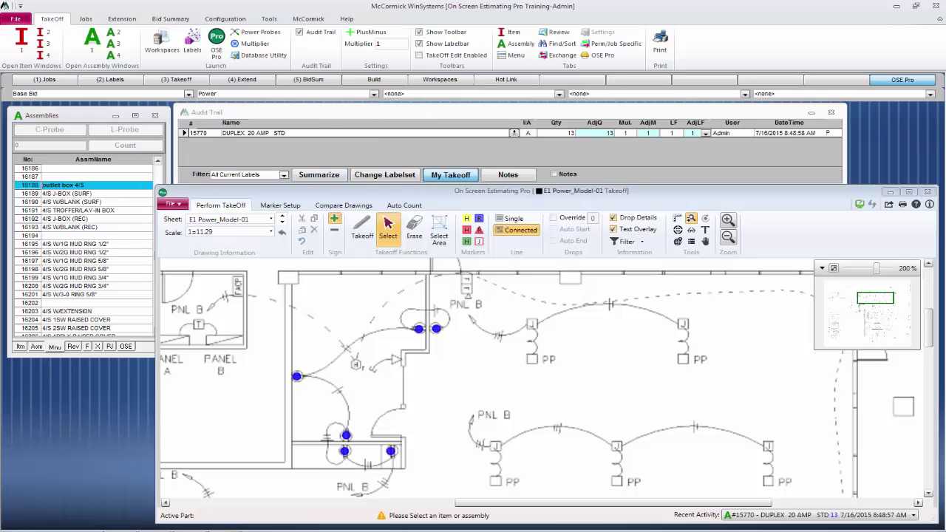
pyautogui.click(70, 202)
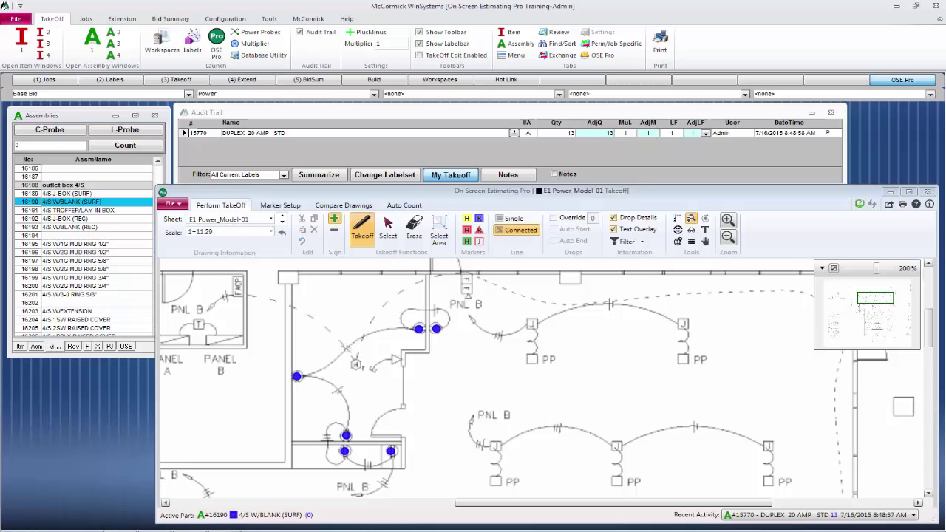
# Mark the five junction boxes above the power poles and enter their takeoff by switching to 4/S W/1G MUD RNG 1/2"
pyautogui.click(531, 323)
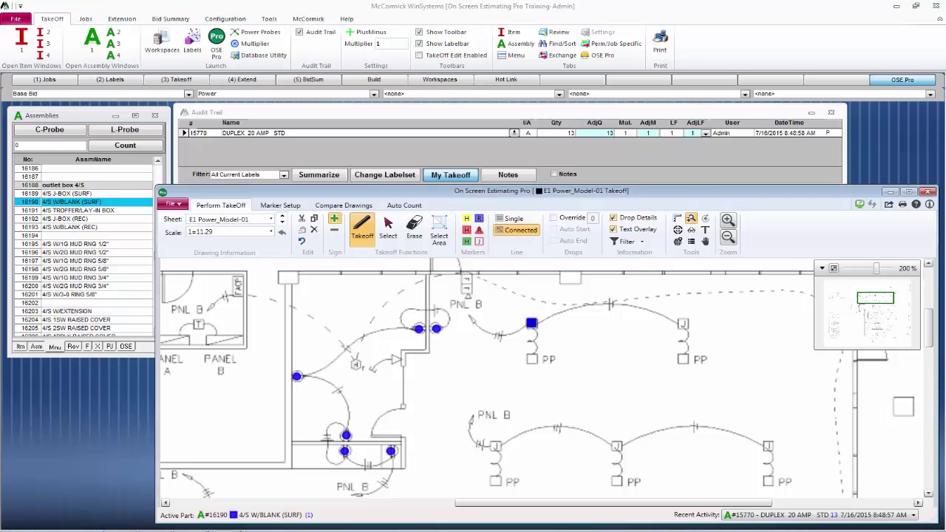
pyautogui.click(683, 323)
pyautogui.click(768, 446)
pyautogui.click(616, 446)
pyautogui.click(494, 445)
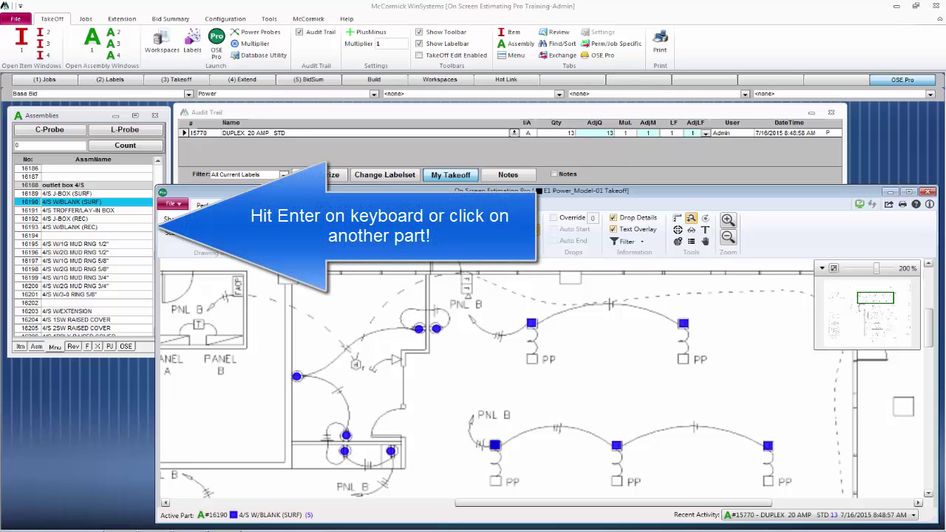
pyautogui.click(65, 244)
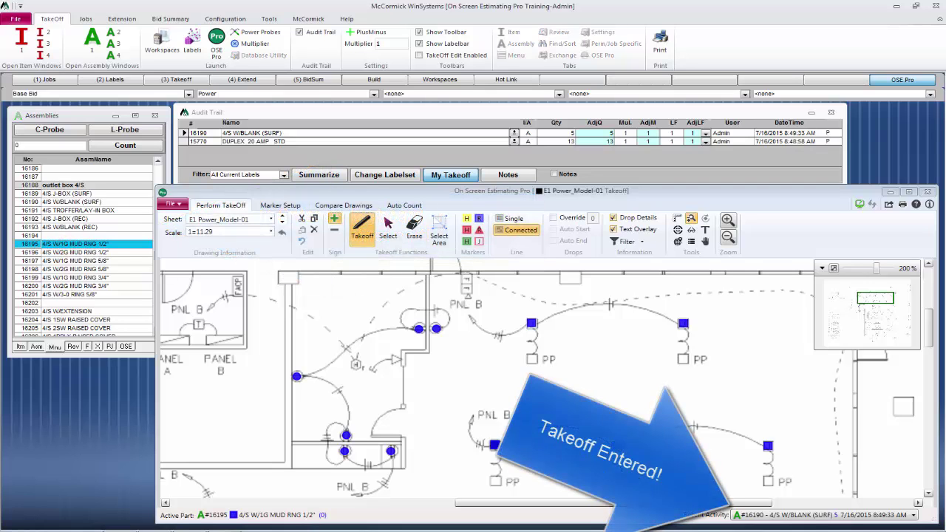
# Find the n12 emt s/s strap section under Branch, EMT, S/S Strap and make 3 #12 1/2" EMT S/S STRAP the active part
pyautogui.click(36, 347)
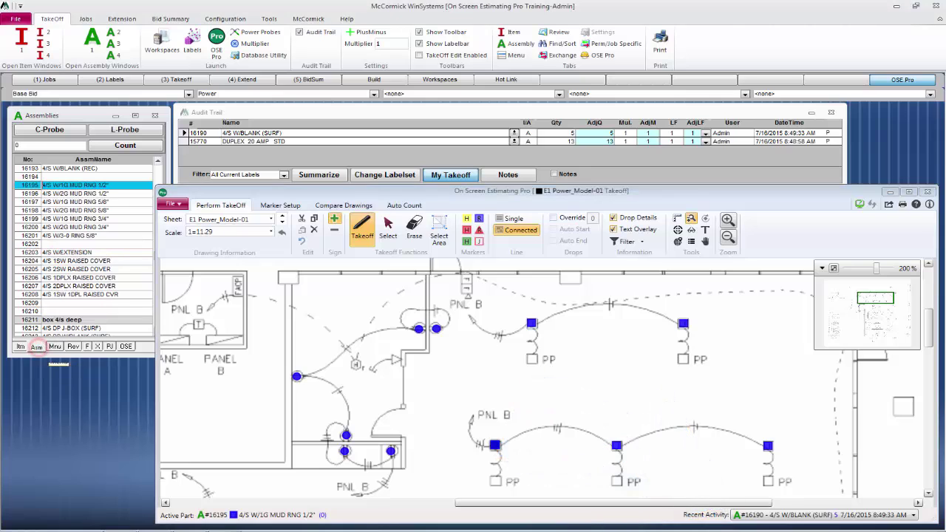
pyautogui.click(55, 346)
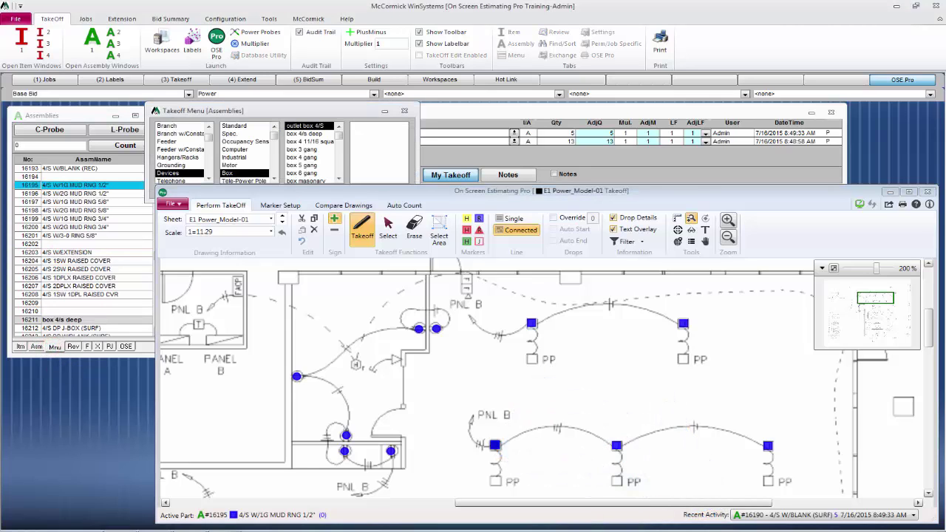
pyautogui.click(171, 125)
pyautogui.click(303, 142)
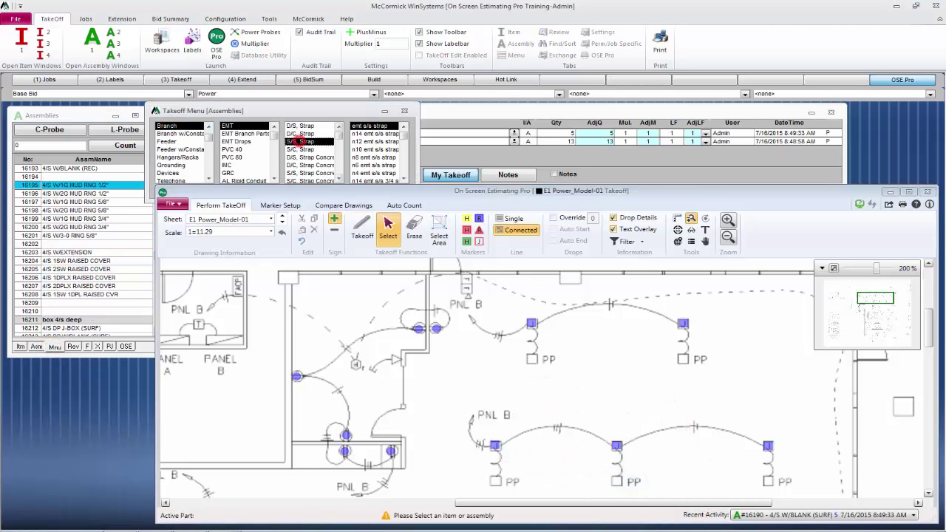
pyautogui.doubleClick(369, 141)
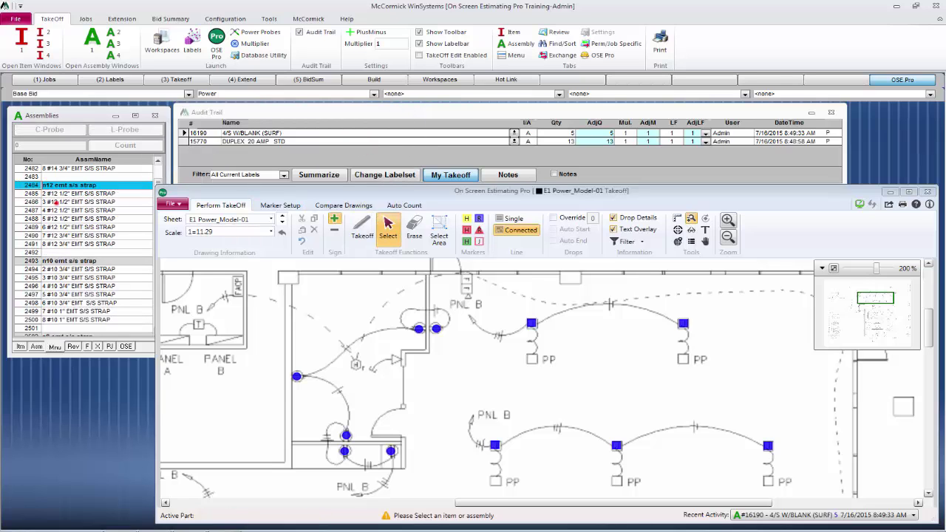
pyautogui.click(55, 201)
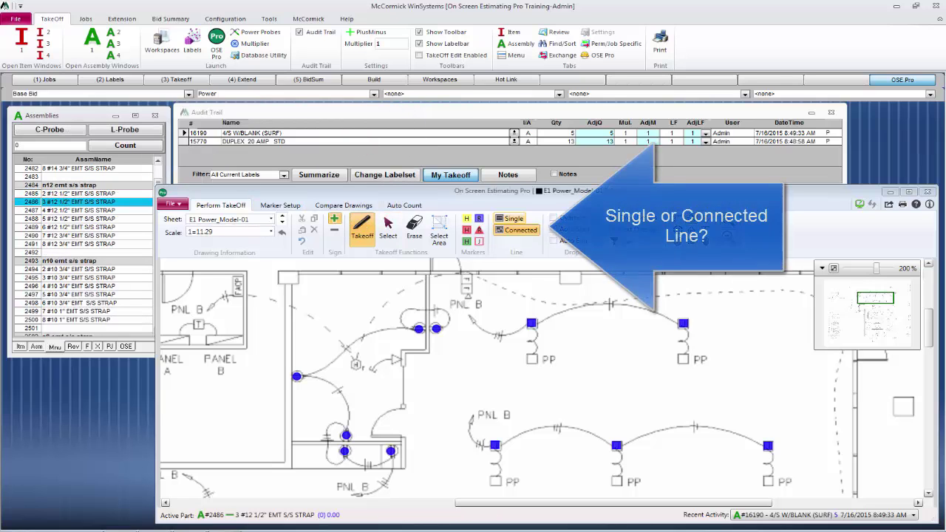
# Draw a Single-line conduit run from the upper row's nearest junction box horizontally, then down to Panel B, about 34.8 long in total
pyautogui.click(510, 218)
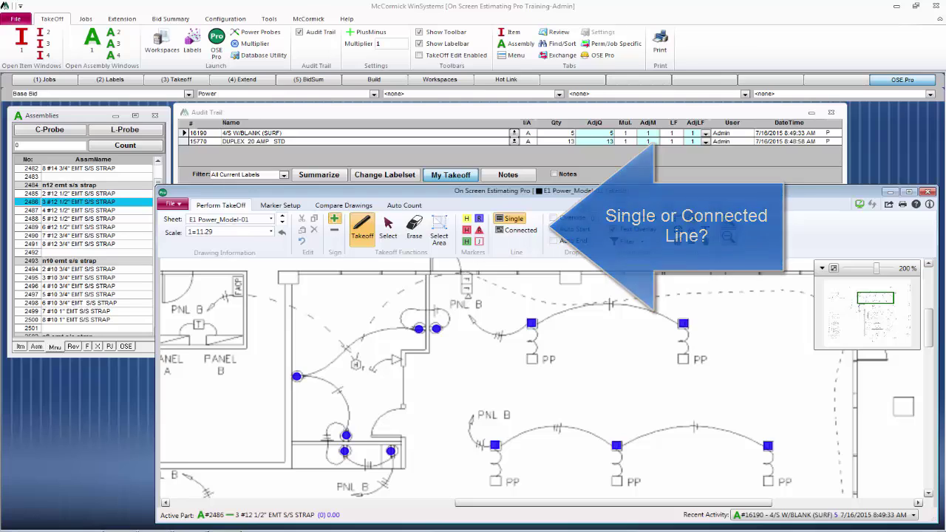
pyautogui.click(532, 323)
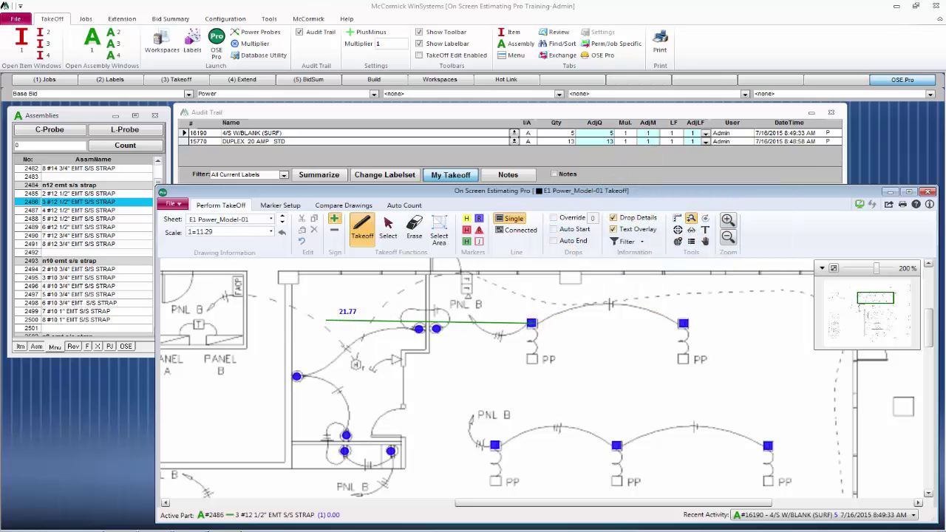
pyautogui.click(225, 322)
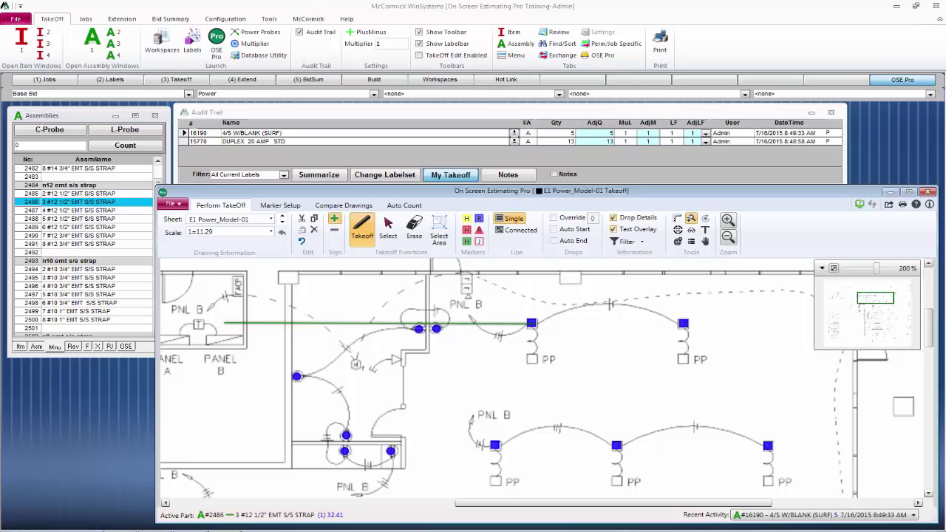
pyautogui.click(225, 323)
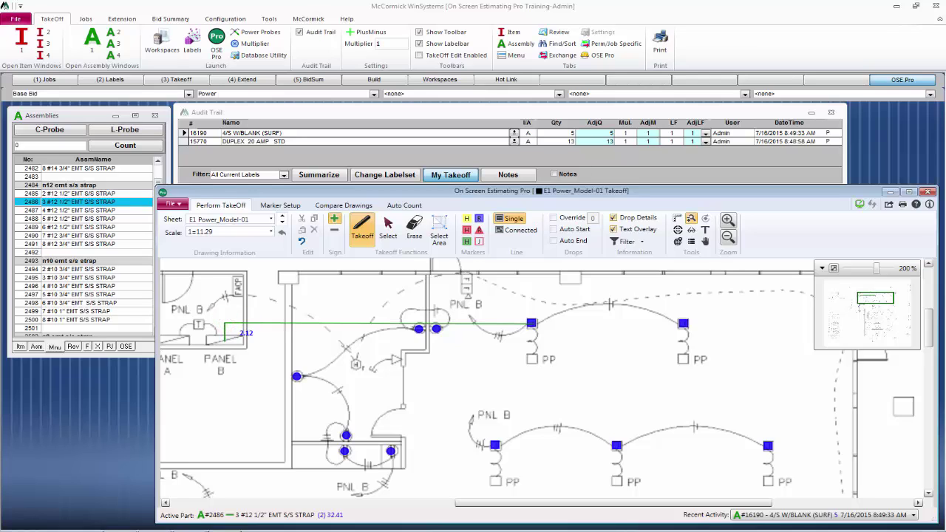
pyautogui.click(225, 342)
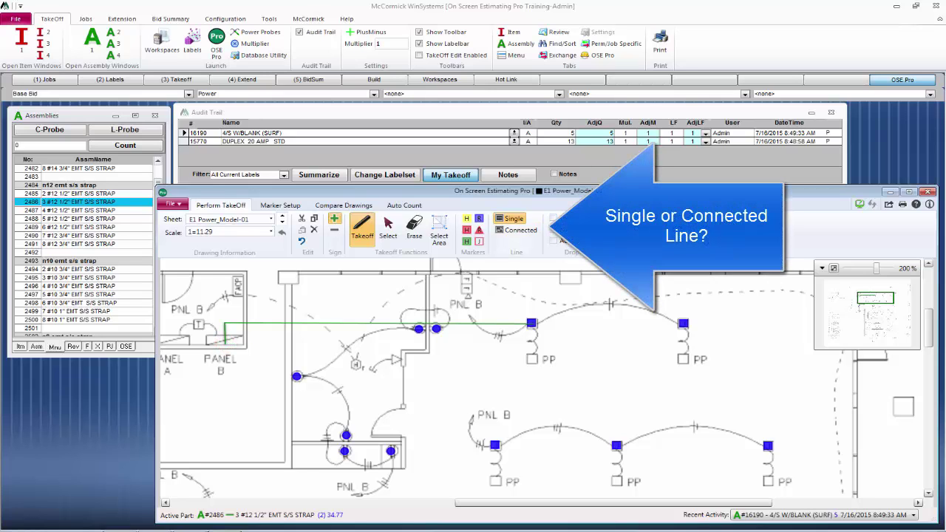
# Draw a Connected conduit run about 44.1 long from the lower row's nearest junction box around to Panel B
pyautogui.click(509, 229)
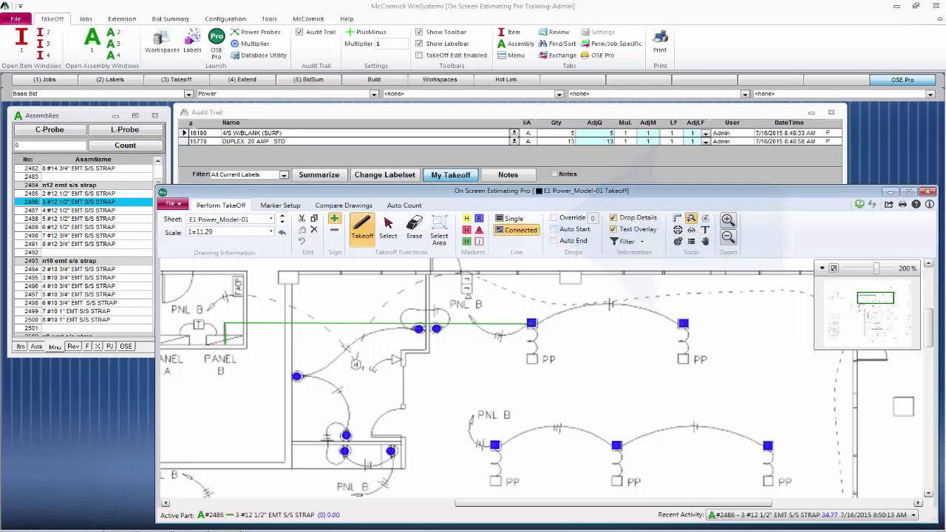
pyautogui.click(494, 444)
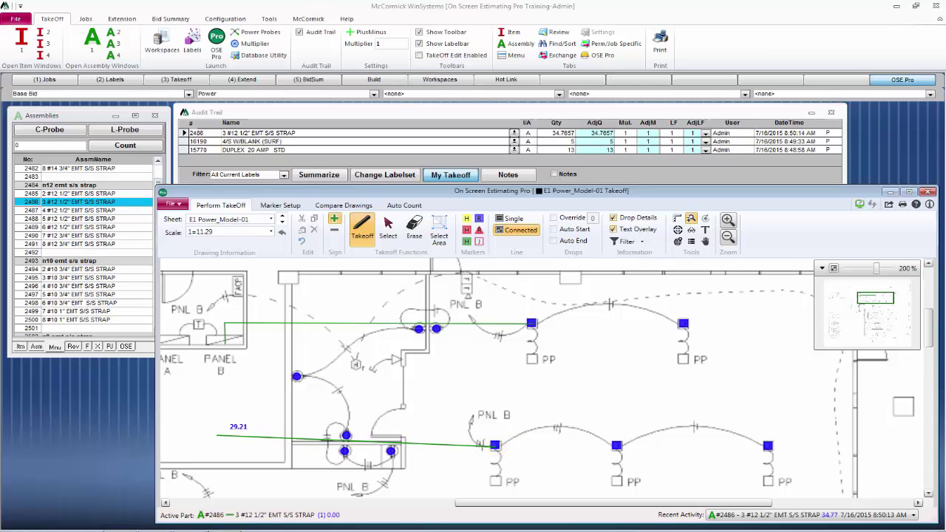
pyautogui.click(207, 440)
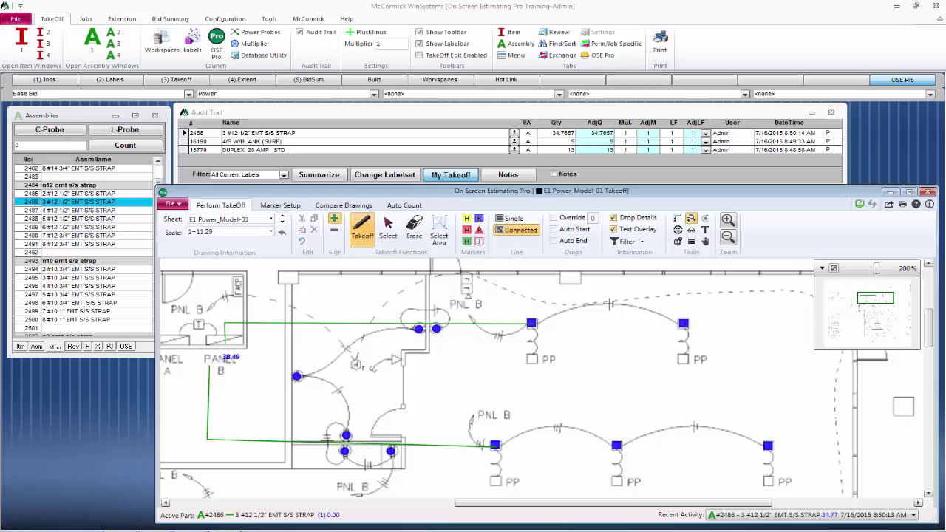
pyautogui.click(204, 340)
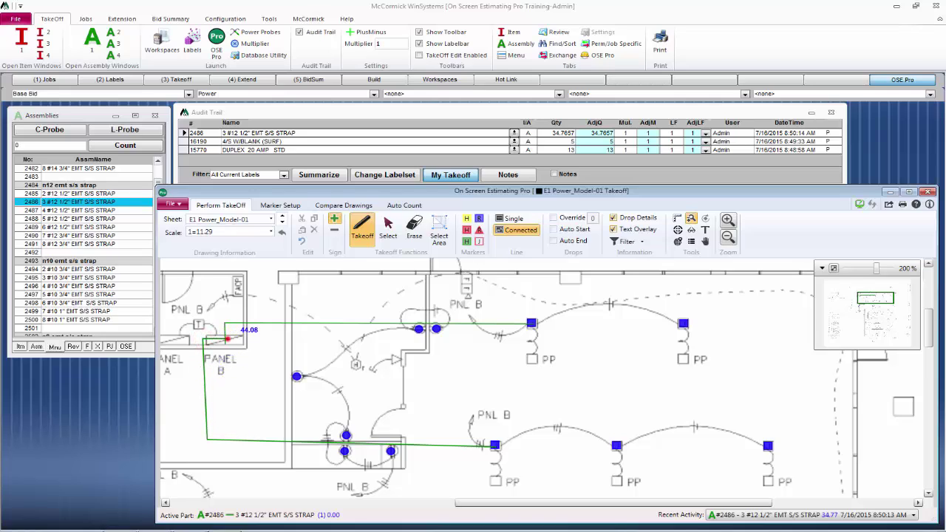
pyautogui.doubleClick(228, 338)
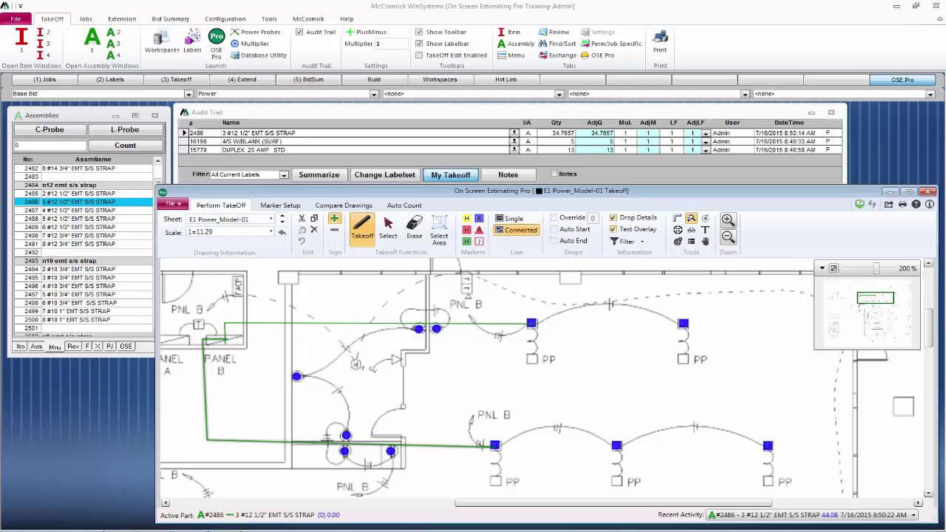
# Draw a four-segment connected run about 31.3 long in the open room and add the assembly's drop value on its horizontal segment
pyautogui.click(417, 362)
pyautogui.click(418, 413)
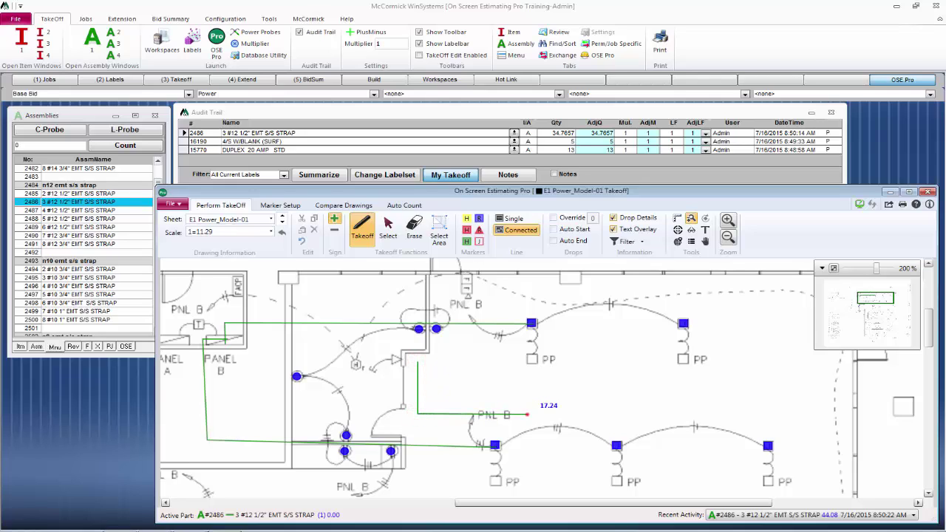
pyautogui.click(527, 414)
pyautogui.click(526, 362)
pyautogui.doubleClick(586, 412)
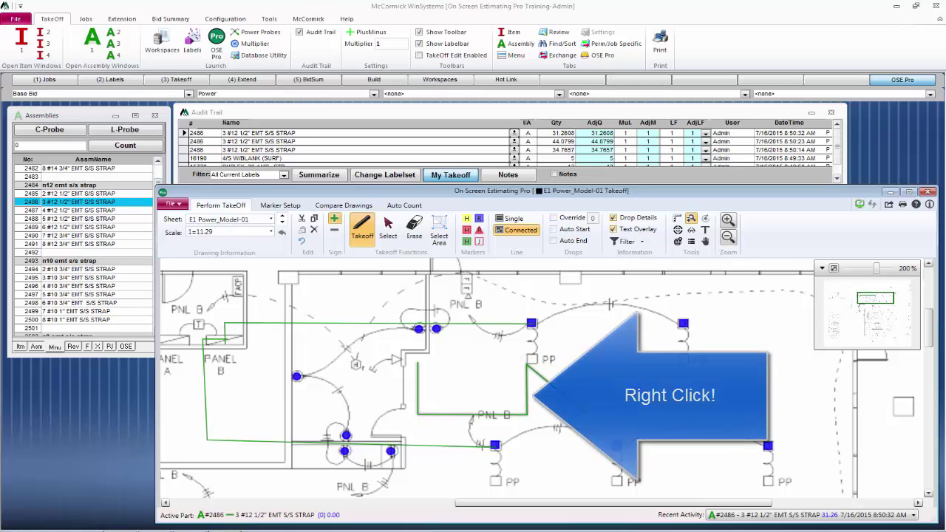
pyautogui.rightClick(465, 413)
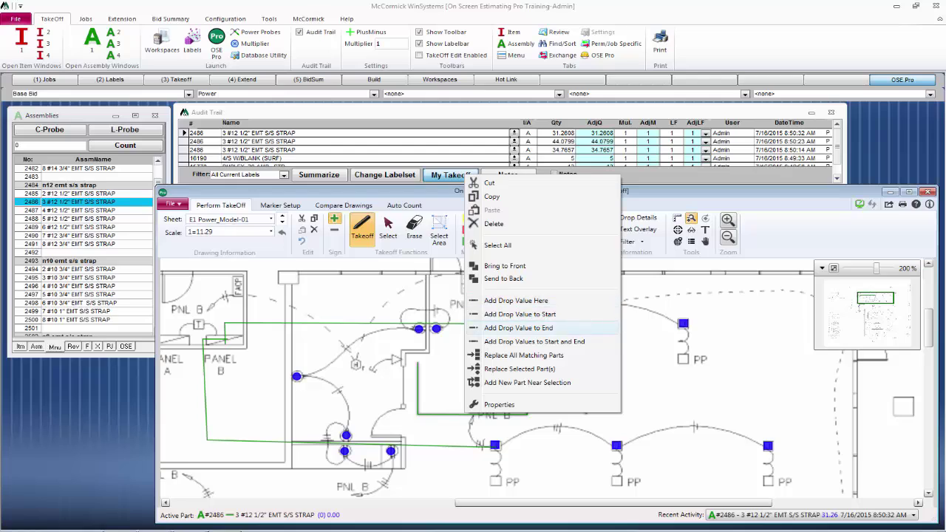
pyautogui.click(517, 300)
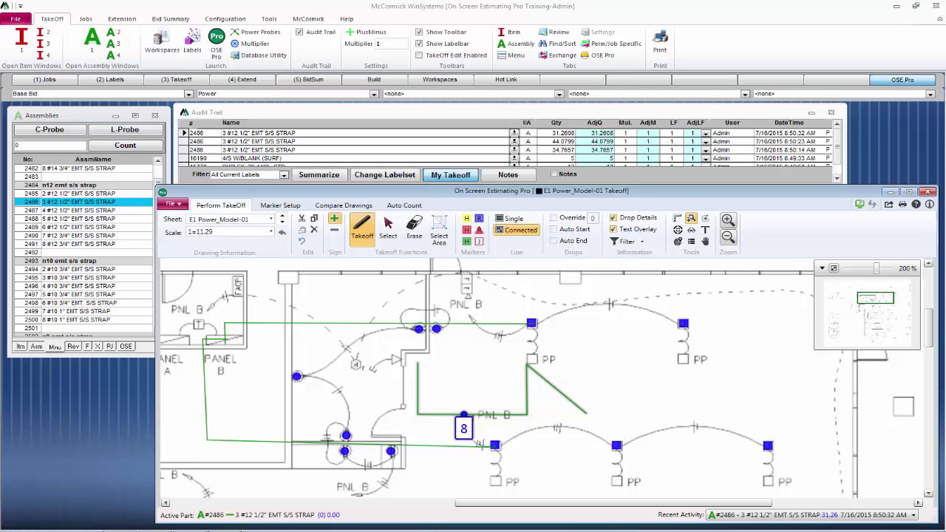
# Make room beside the drawing and examine the OSE Pro specifications of 3 #12 1/2" EMT S/S STRAP, keeping the style at Length
pyautogui.moveTo(326, 190); pyautogui.dragTo(579, 187)
pyautogui.moveTo(95, 114); pyautogui.dragTo(99, 191)
pyautogui.click(76, 423)
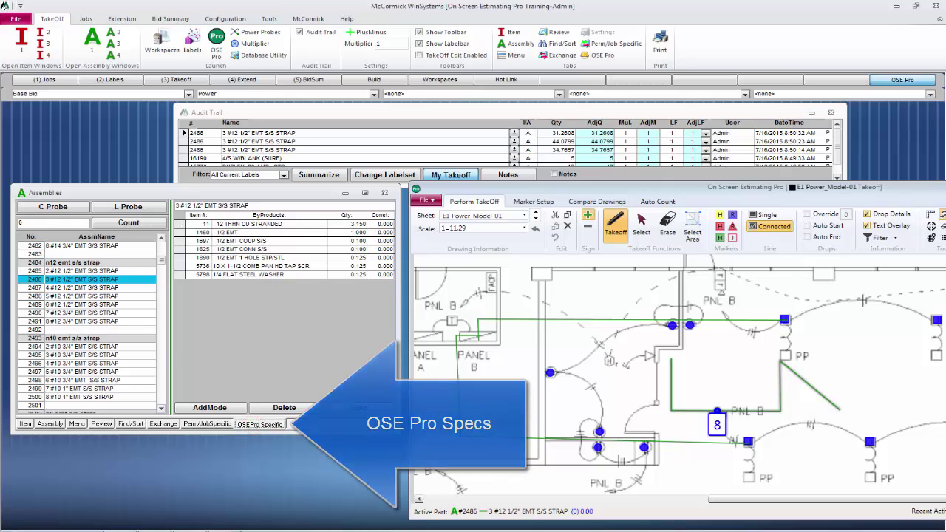
pyautogui.click(255, 424)
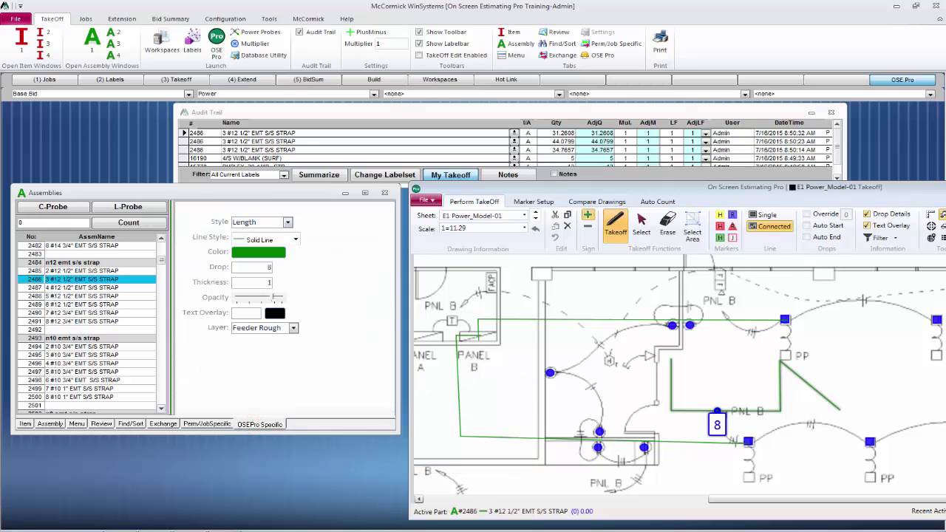
pyautogui.click(288, 222)
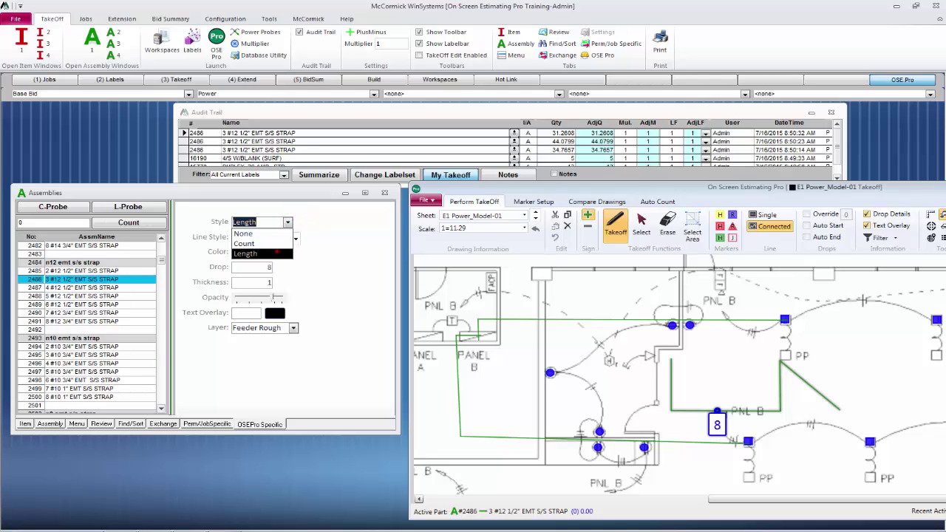
pyautogui.click(275, 251)
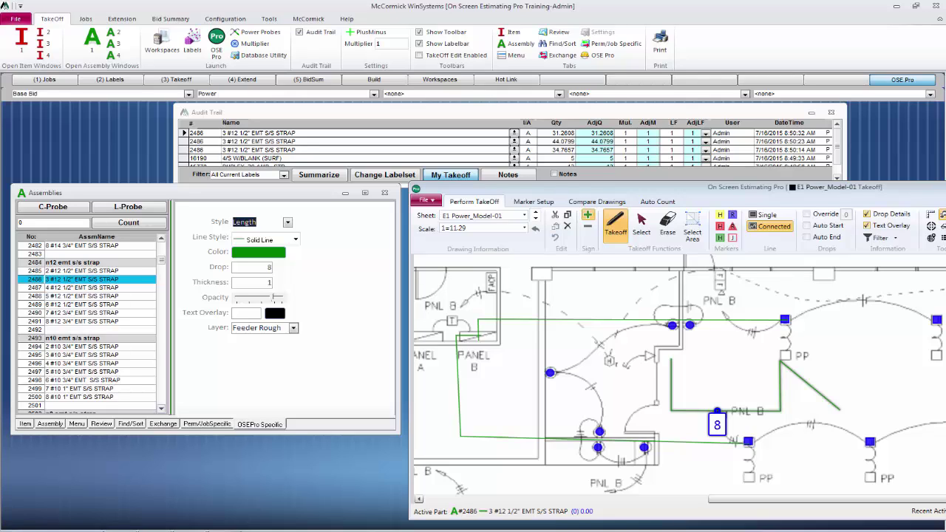
pyautogui.click(50, 423)
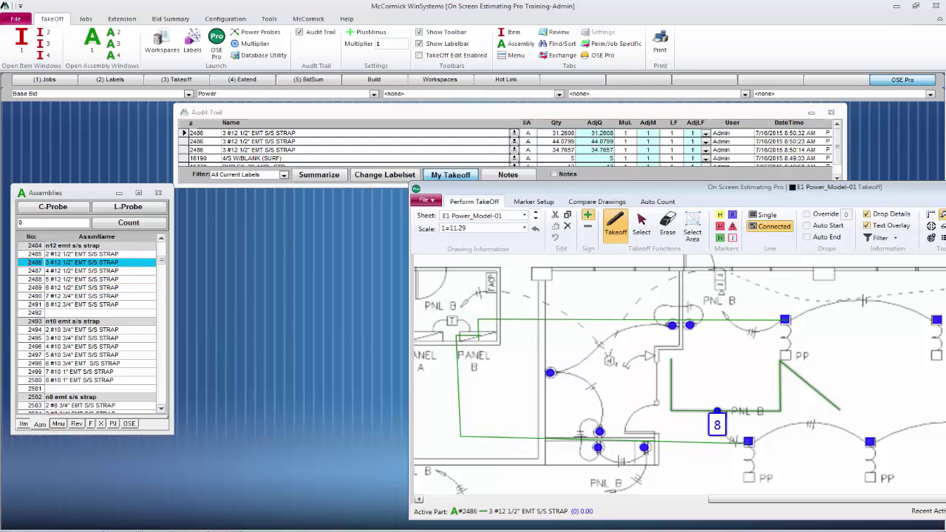
# Find receptacles under Devices, Standard, make DUPLEX 20 AMP STD the active part and examine its OSE Pro specifications
pyautogui.click(58, 423)
pyautogui.click(177, 174)
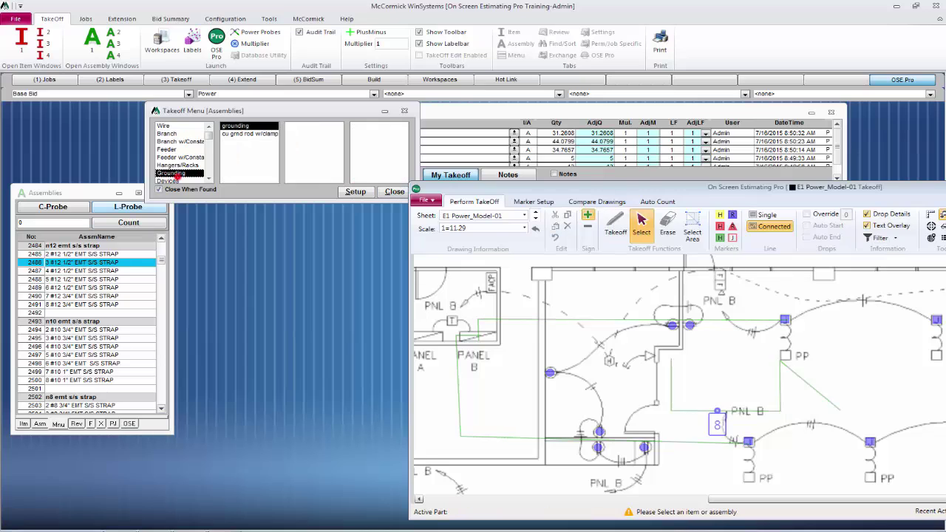
pyautogui.click(173, 181)
pyautogui.click(235, 124)
pyautogui.click(234, 125)
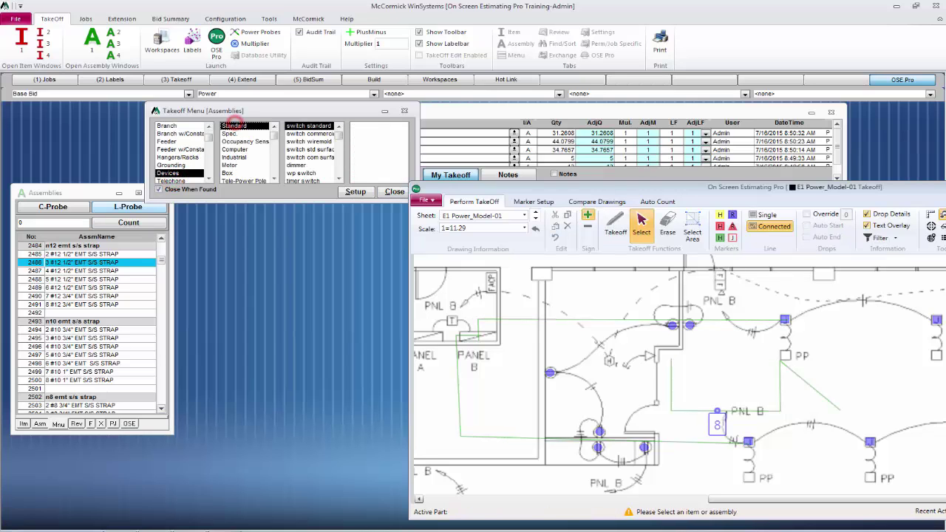
pyautogui.click(338, 178)
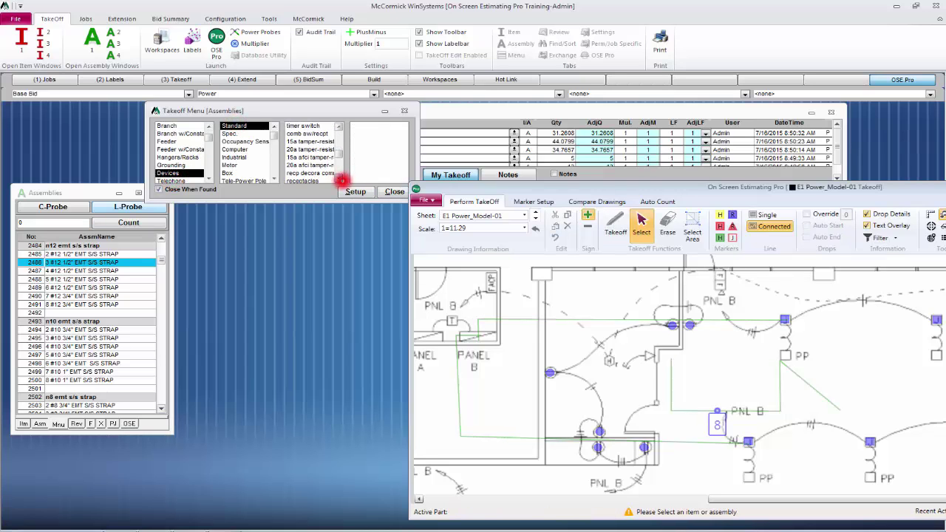
pyautogui.doubleClick(313, 173)
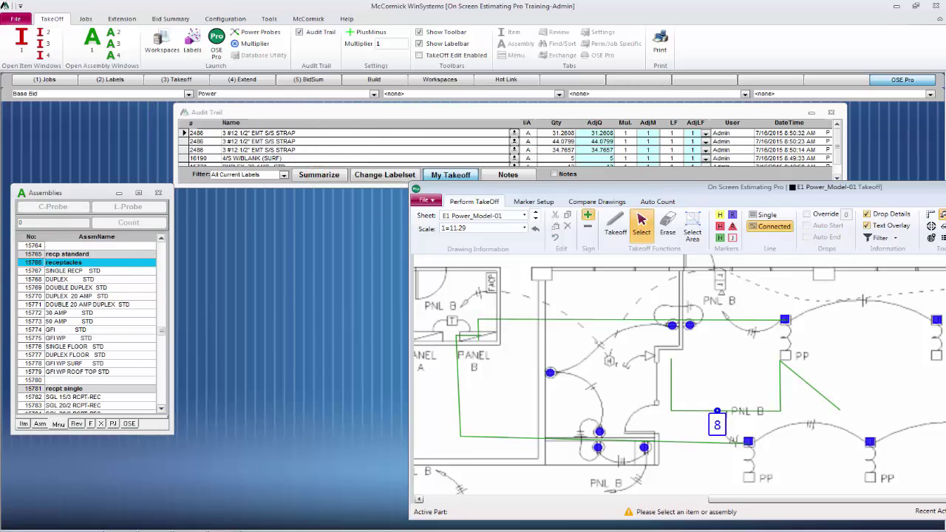
pyautogui.click(62, 295)
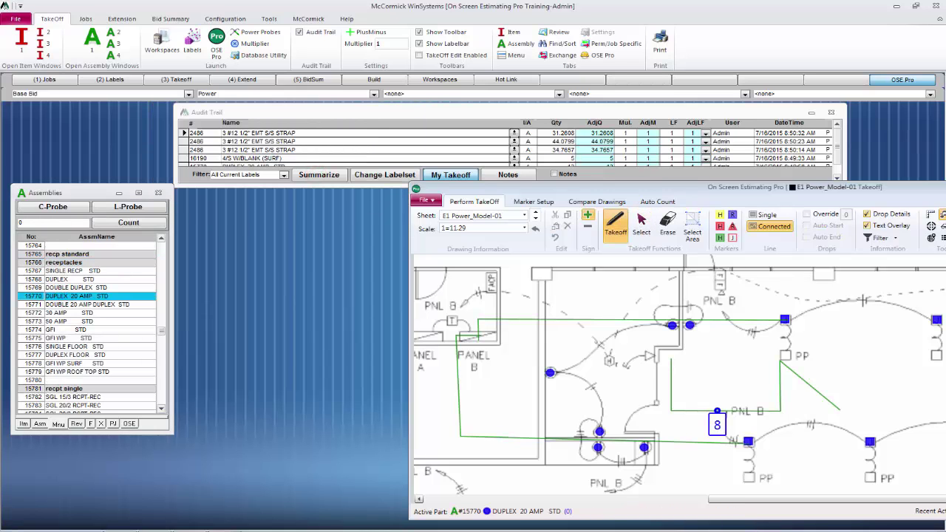
pyautogui.click(129, 424)
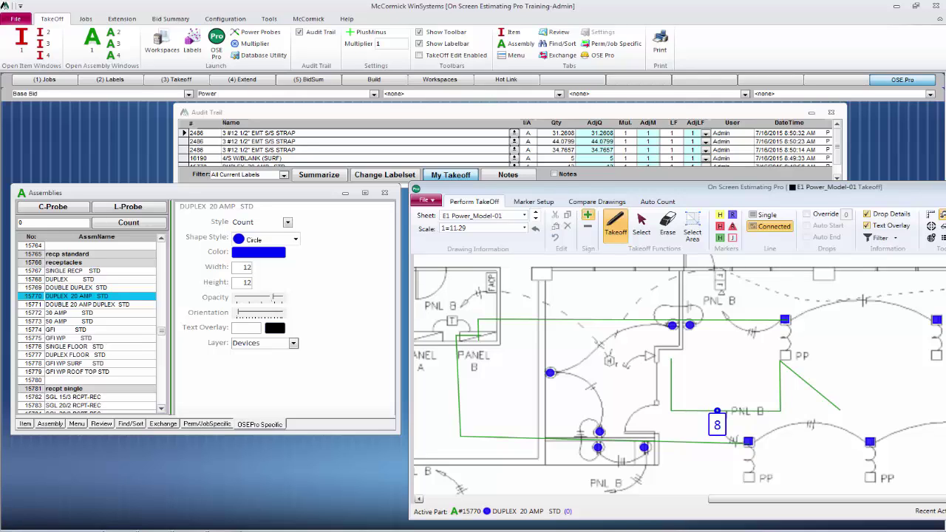
# Find outlet box 4/S under Devices, Box and examine the OSE Pro specifications of 4/S W/BLANK (SURF)
pyautogui.click(77, 423)
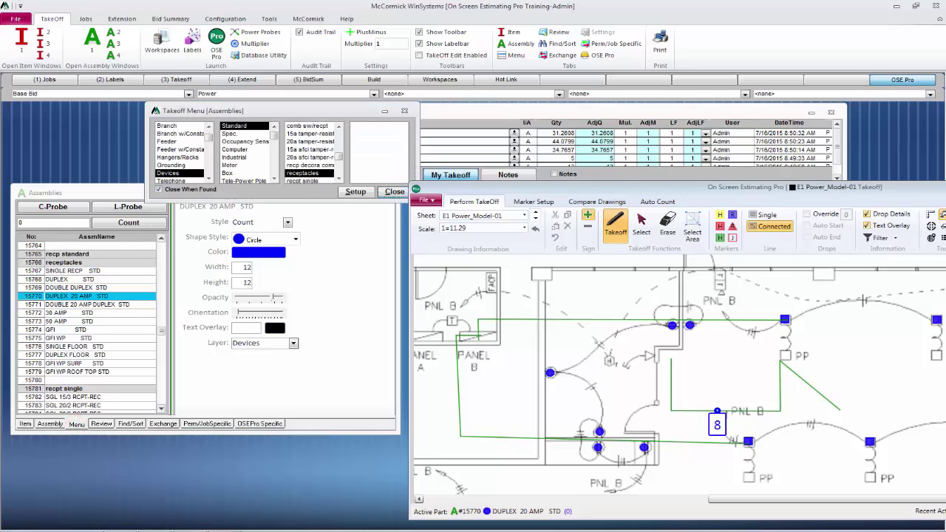
pyautogui.click(228, 173)
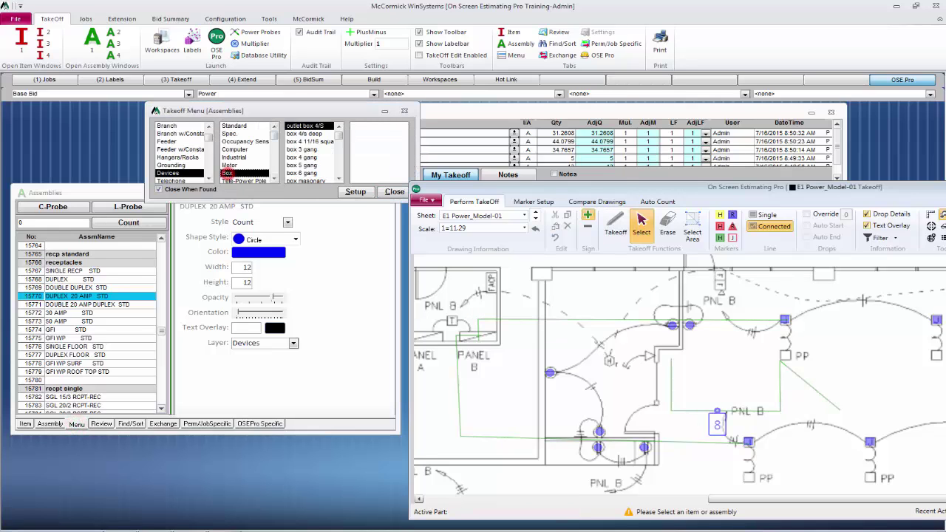
pyautogui.click(297, 126)
pyautogui.click(56, 279)
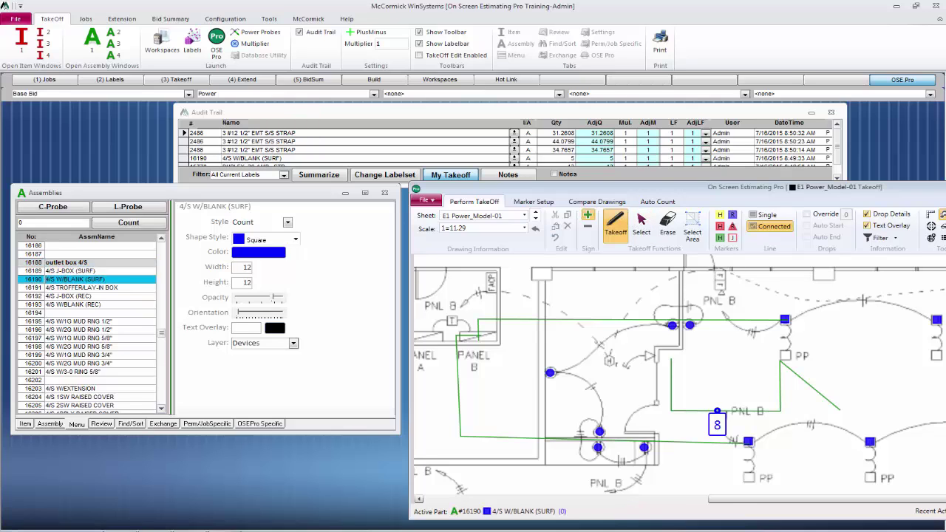
# Collapse the assembly details and move the Assemblies and takeoff windows back to their earlier places
pyautogui.click(49, 424)
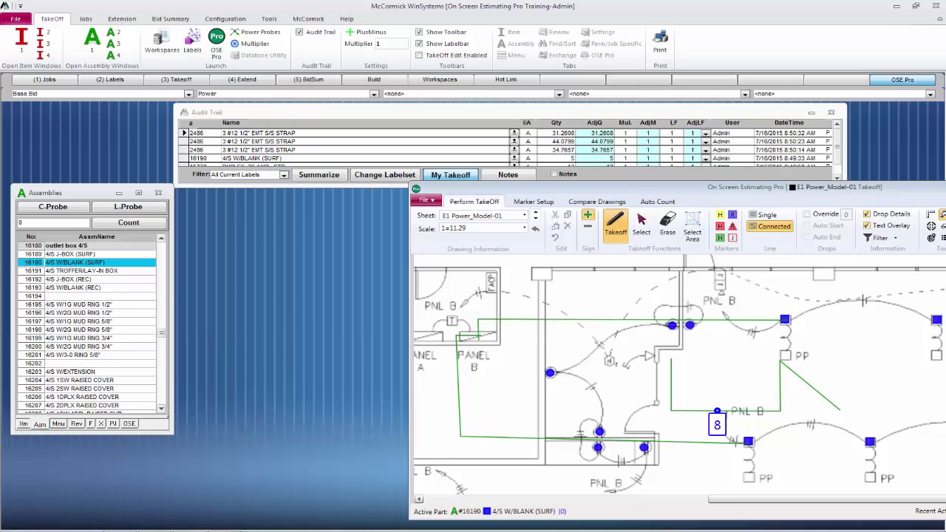
pyautogui.moveTo(84, 192); pyautogui.dragTo(79, 113)
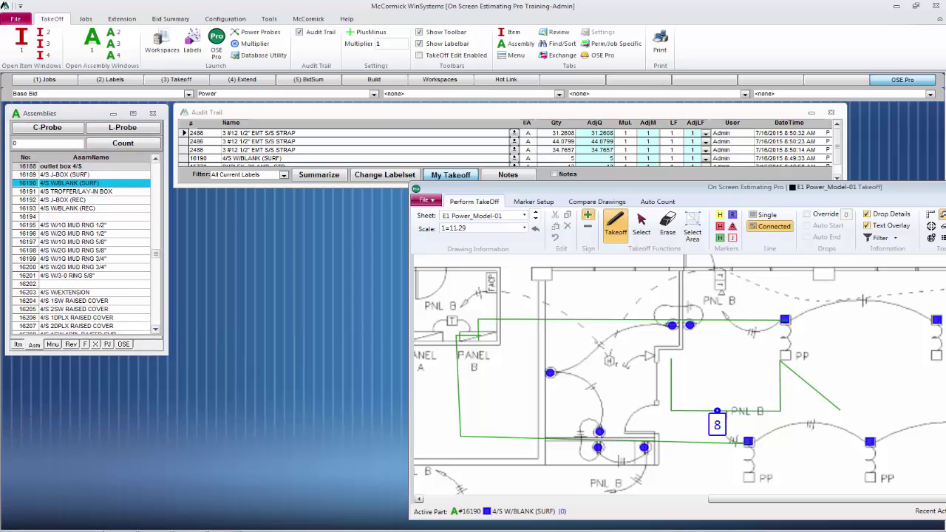
pyautogui.moveTo(590, 187); pyautogui.dragTo(349, 192)
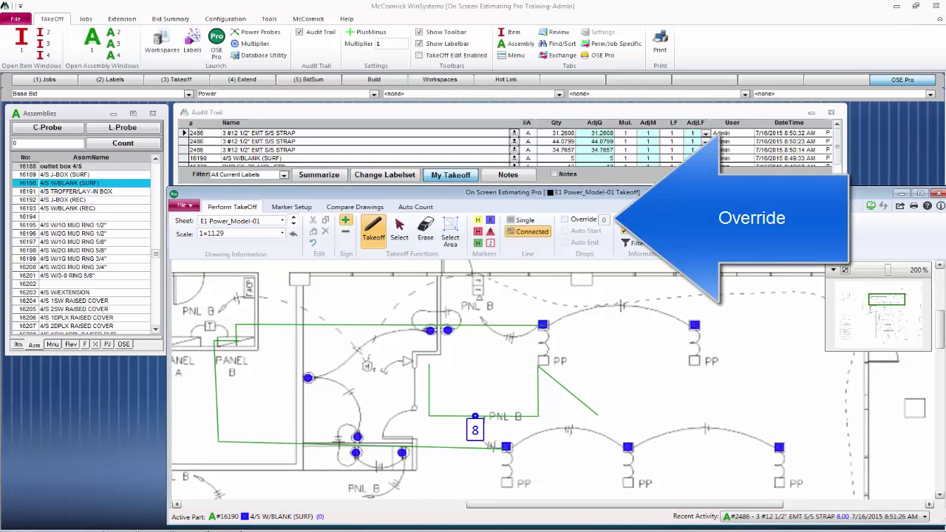
# Override the drop value with 15 and add it to the connected run at the start of its diagonal segment
pyautogui.click(564, 219)
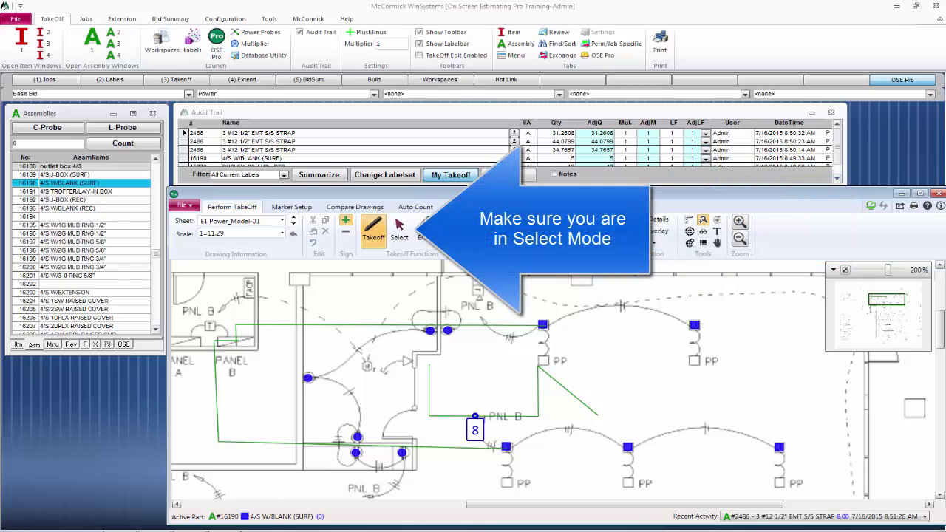
pyautogui.click(399, 229)
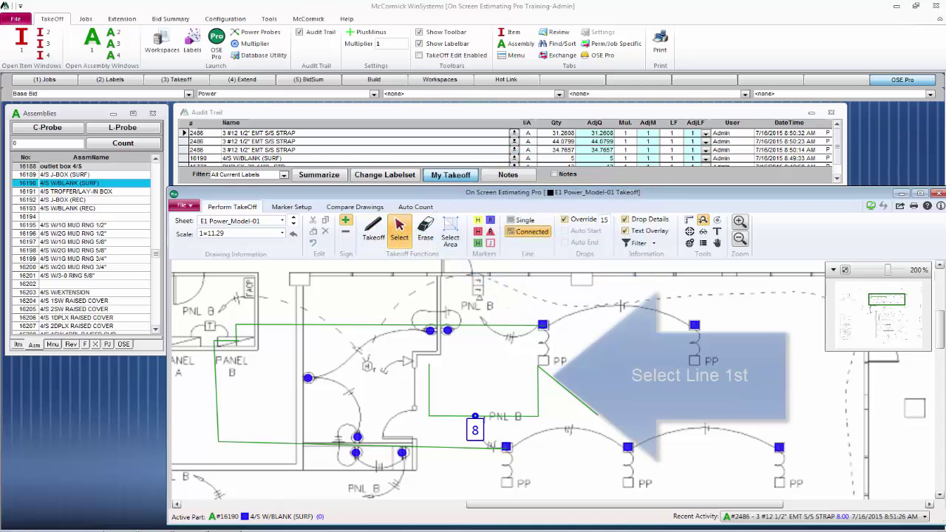
pyautogui.click(541, 369)
pyautogui.rightClick(541, 369)
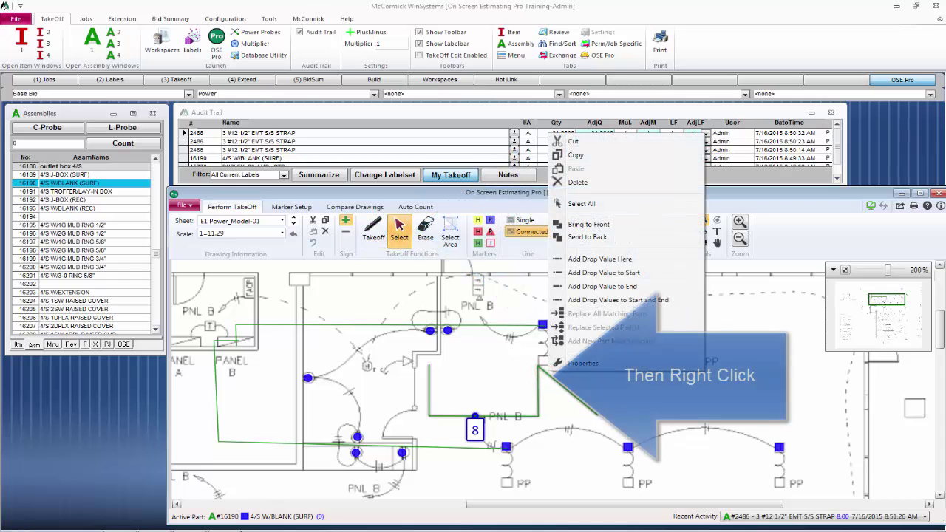
pyautogui.click(599, 258)
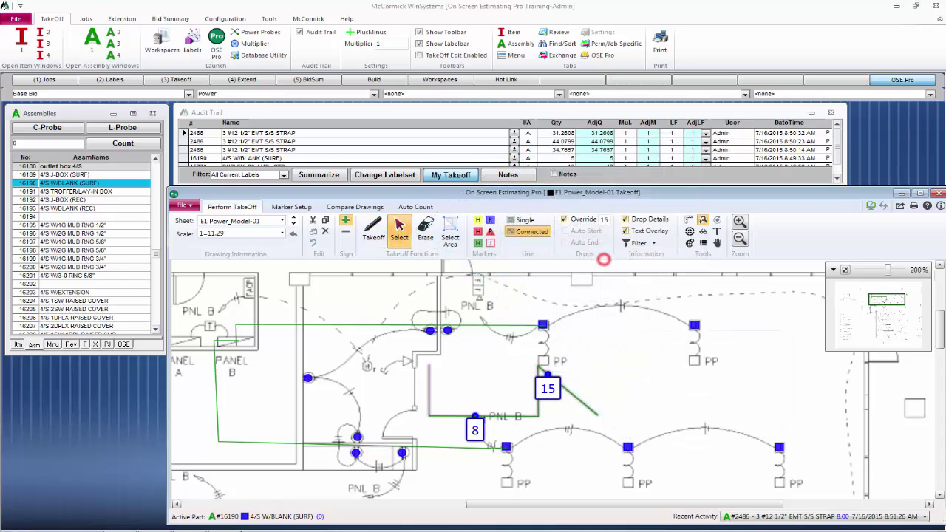
# Add another drop value of 15 on the connected run, near the free end of its diagonal segment
pyautogui.rightClick(585, 166)
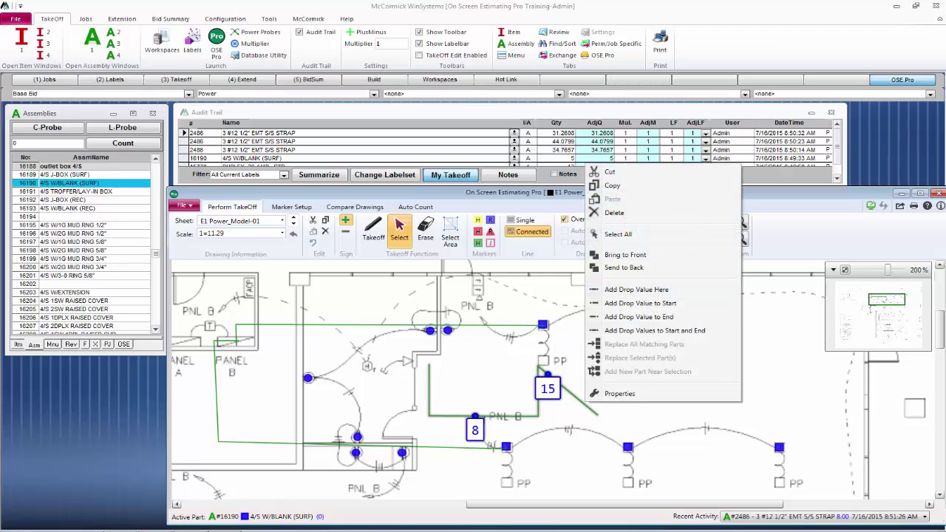
pyautogui.click(653, 289)
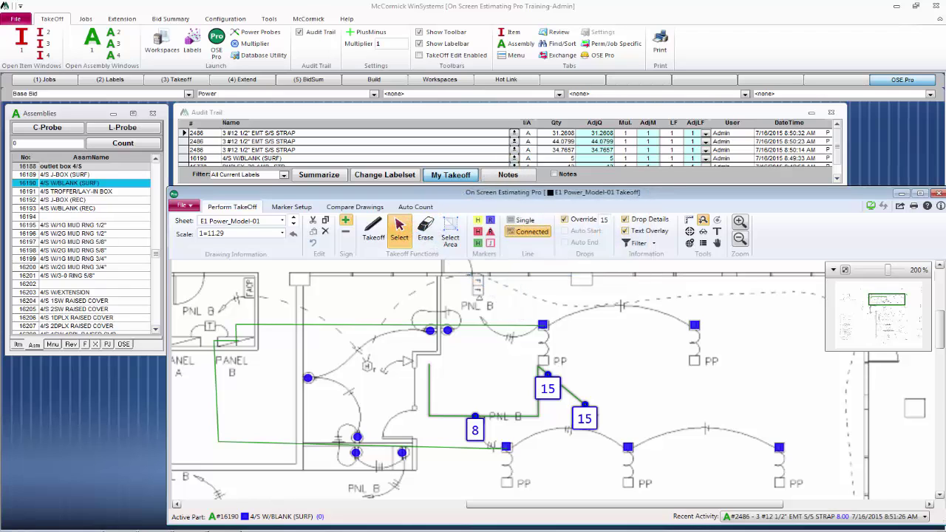
# Select groups of takeoff parts and reposition the last junction box of the lower row over its J symbol
pyautogui.click(429, 376)
pyautogui.click(426, 378)
pyautogui.moveTo(393, 345); pyautogui.dragTo(503, 259)
pyautogui.moveTo(396, 343)
pyautogui.mouseDown()
pyautogui.moveTo(449, 418)
pyautogui.moveTo(631, 442)
pyautogui.mouseUp()
pyautogui.moveTo(514, 416)
pyautogui.mouseDown()
pyautogui.moveTo(577, 401)
pyautogui.moveTo(579, 415)
pyautogui.moveTo(517, 417)
pyautogui.mouseUp()
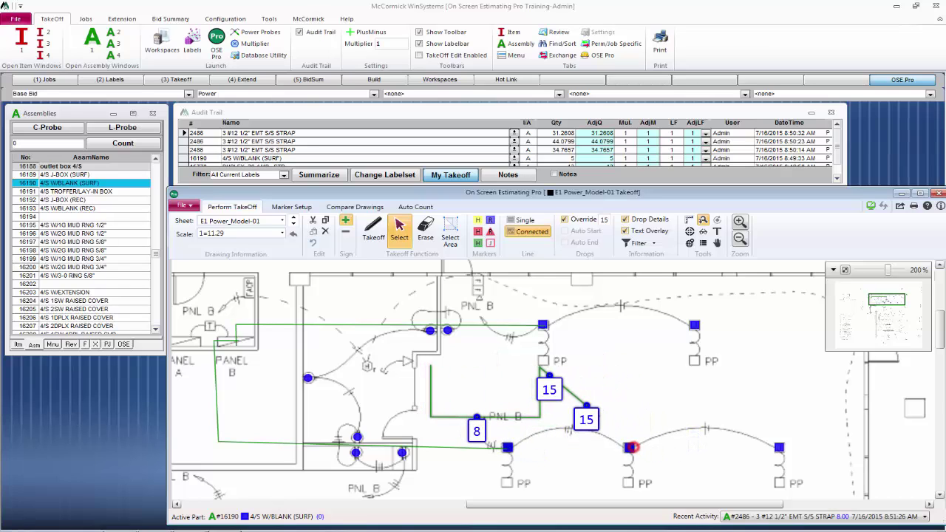
pyautogui.moveTo(632, 446); pyautogui.dragTo(631, 447)
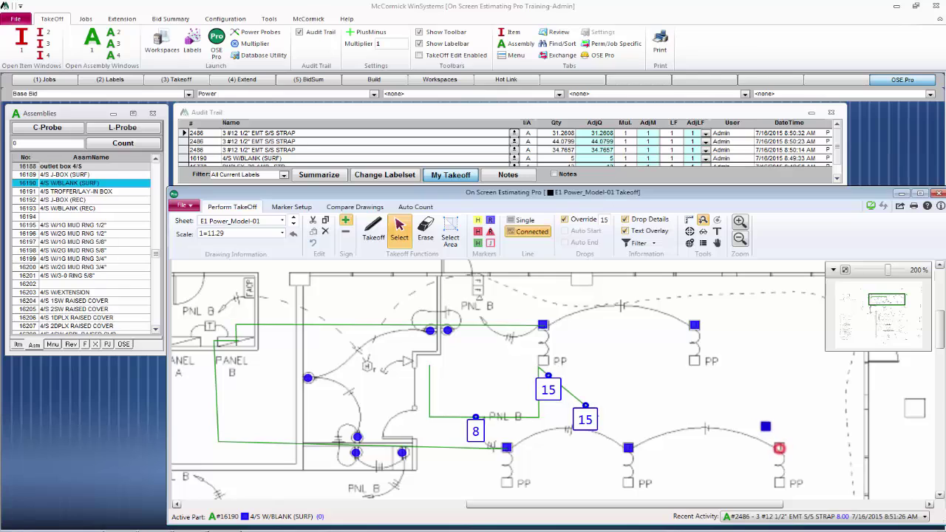
pyautogui.moveTo(764, 422); pyautogui.dragTo(778, 446)
# Move the connected run with its drop values clear of the PNL B label, into the area between the two junction box rows
pyautogui.moveTo(537, 416); pyautogui.dragTo(591, 395)
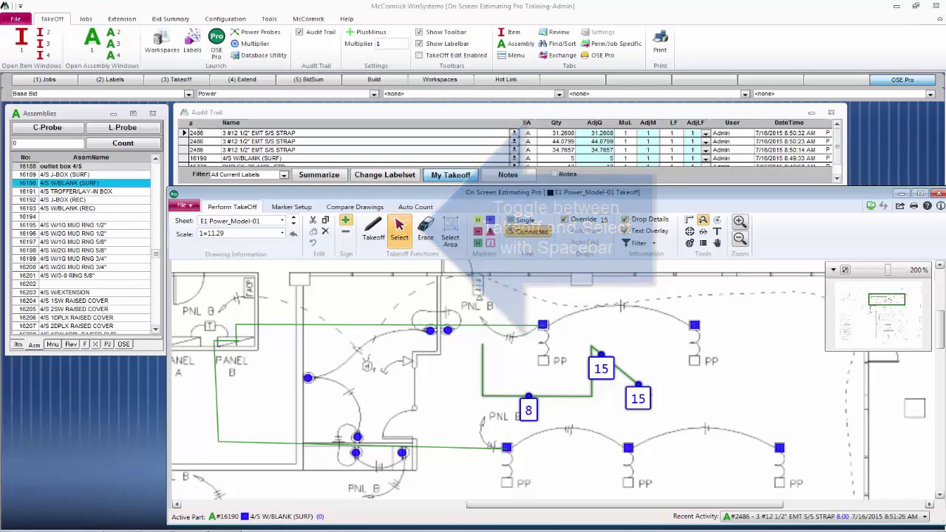
pyautogui.moveTo(587, 396); pyautogui.dragTo(644, 396)
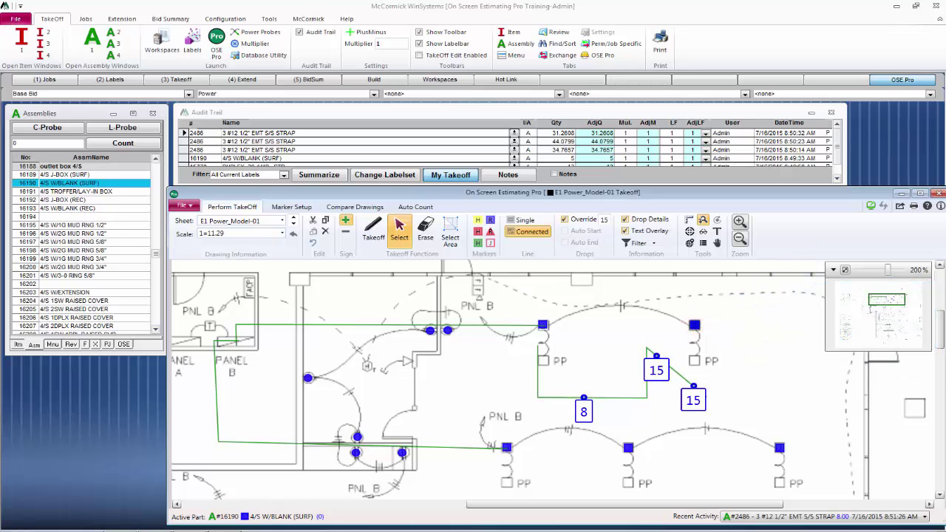
# Set the 4/S W/BLANK (SURF) markers to magenta with text overlay J for all matching parts on this sheet
pyautogui.rightClick(694, 325)
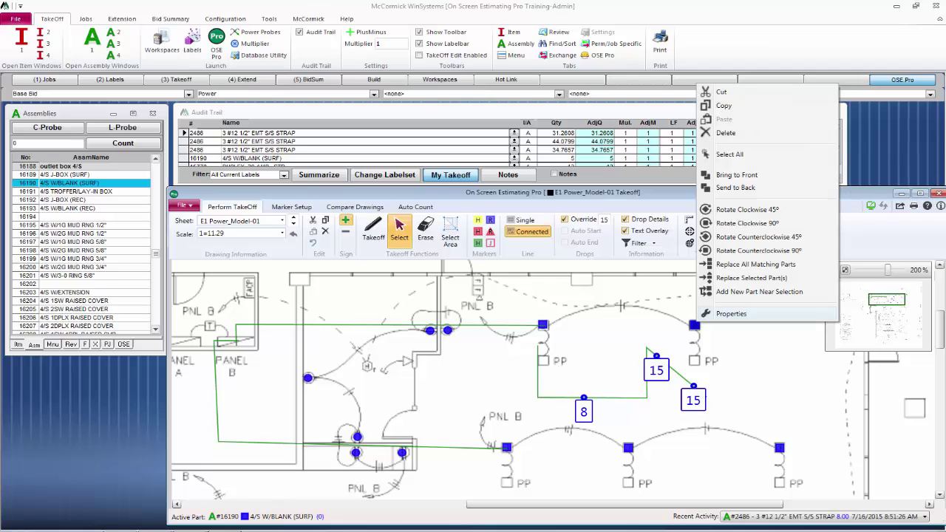
pyautogui.click(735, 314)
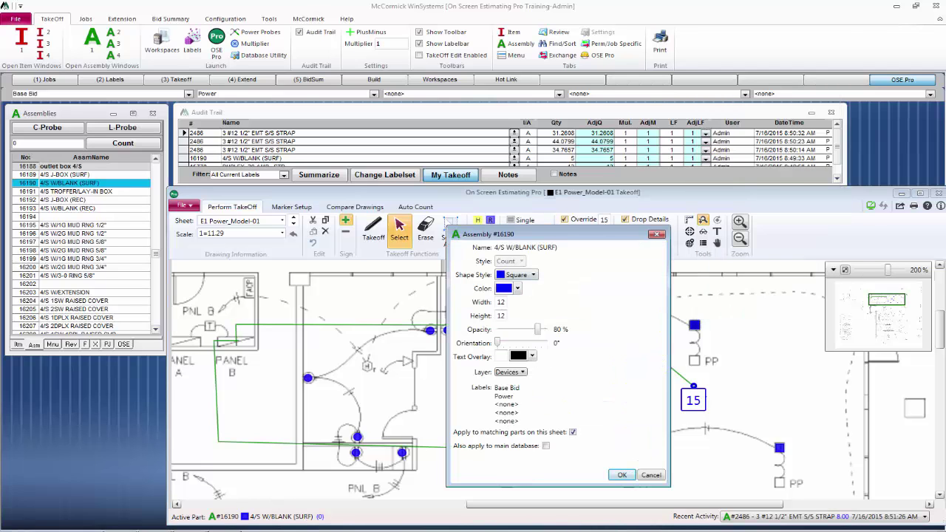
pyautogui.click(517, 288)
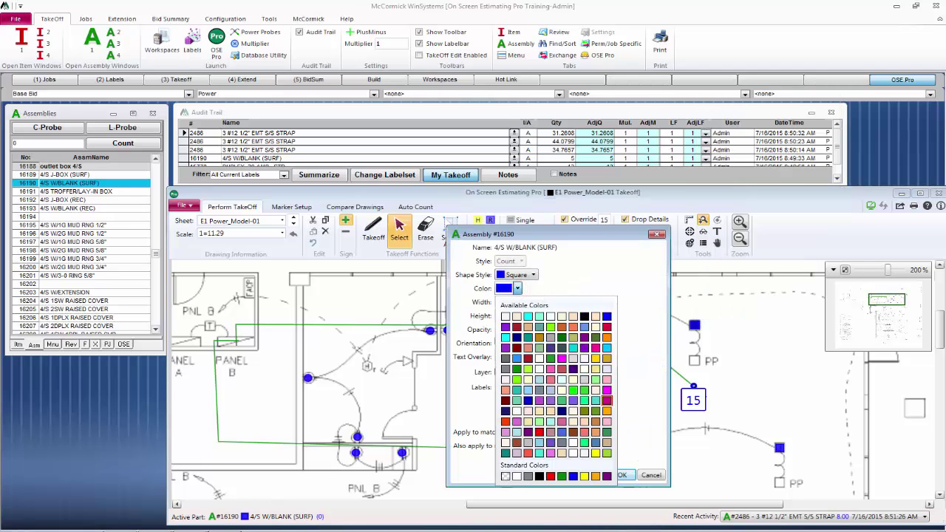
pyautogui.click(606, 400)
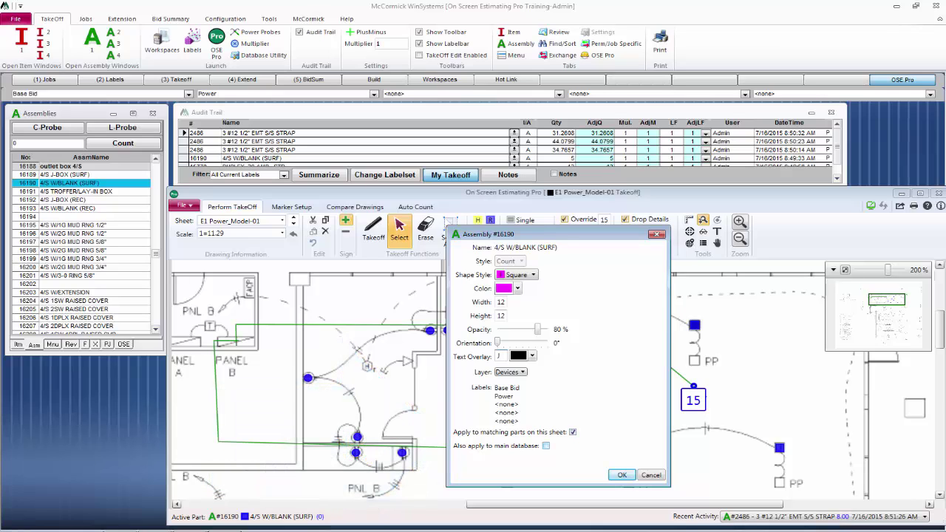
pyautogui.click(621, 474)
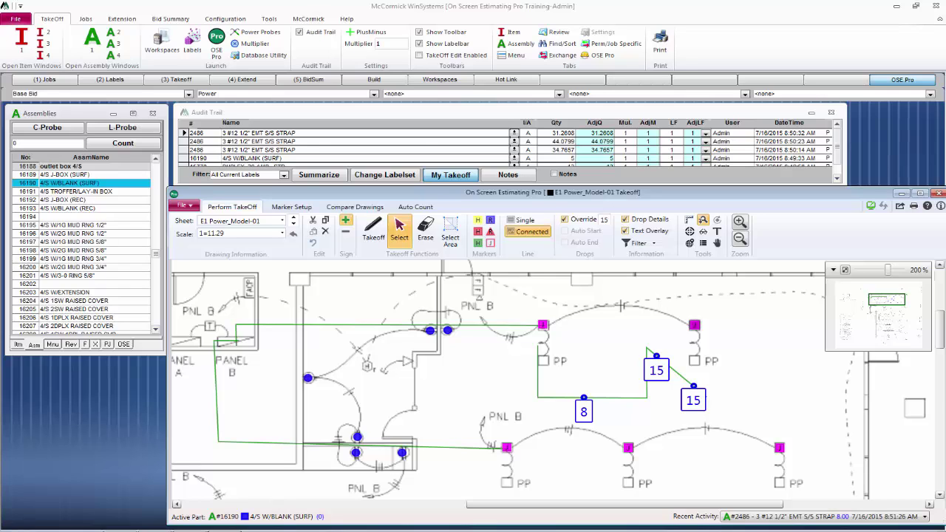
# Make 4/S DP W/BLANK (SURF) from box 4/s deep the active part and replace all matching 4/S W/BLANK (SURF) parts with it
pyautogui.click(52, 344)
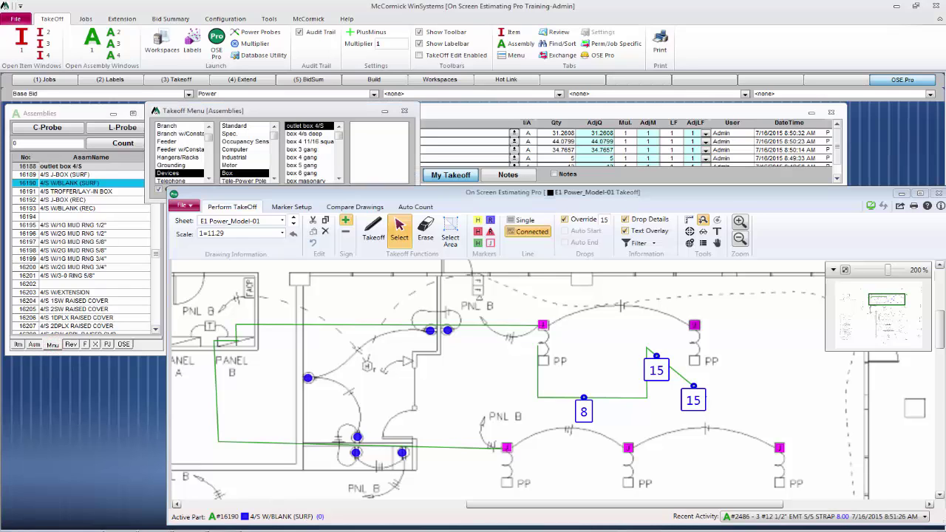
pyautogui.click(304, 133)
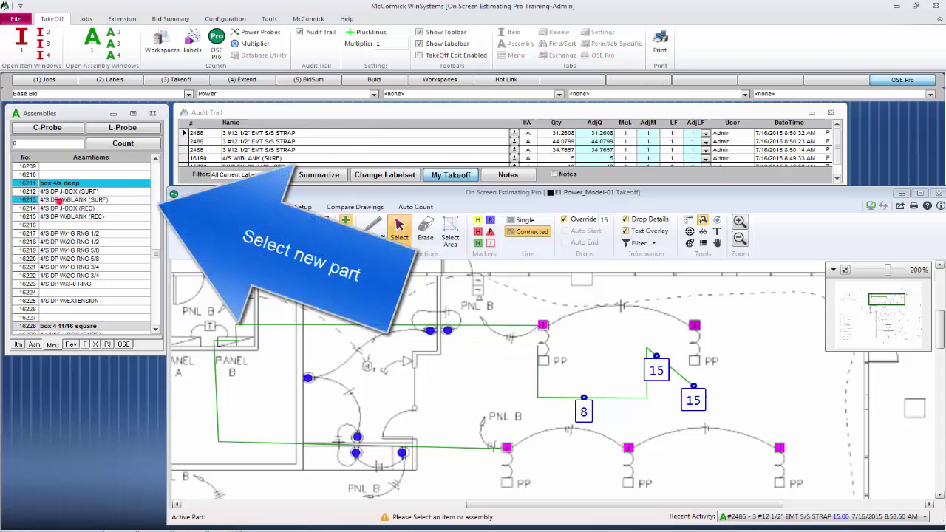
pyautogui.click(74, 200)
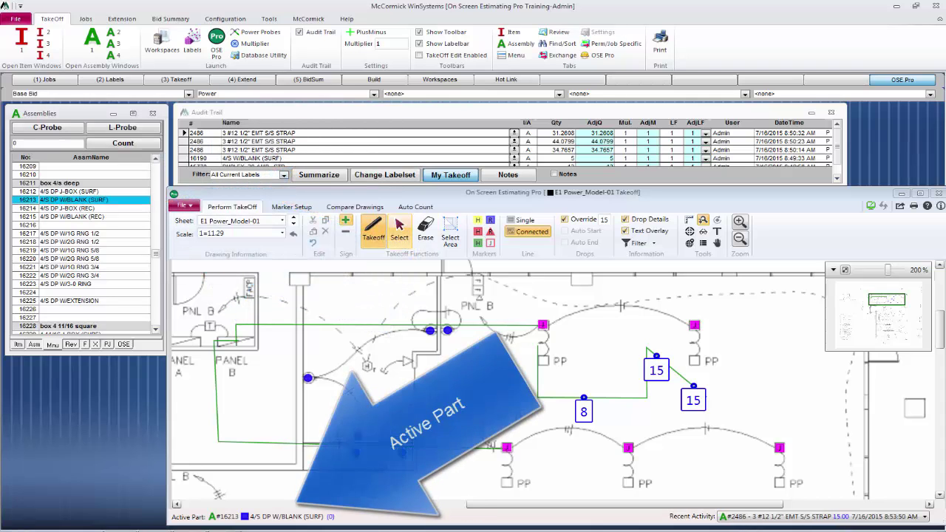
pyautogui.click(397, 225)
pyautogui.rightClick(694, 324)
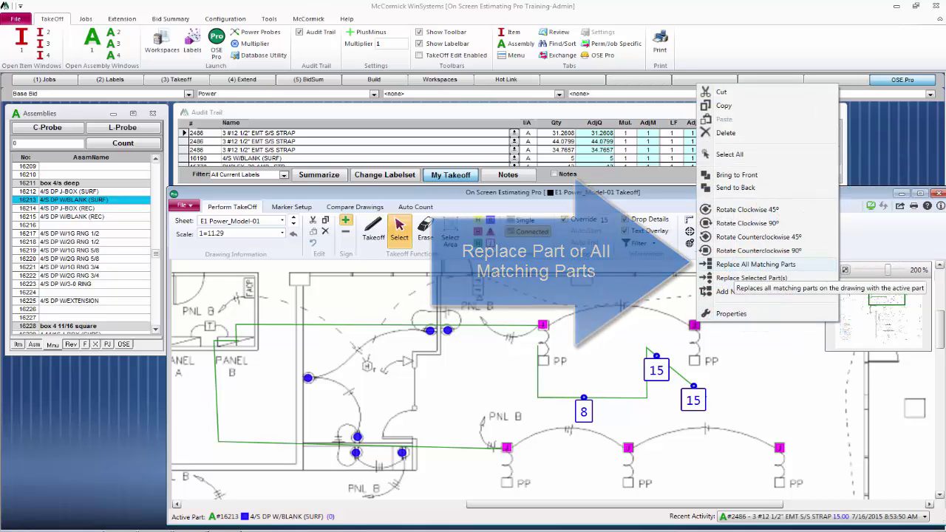
pyautogui.click(748, 264)
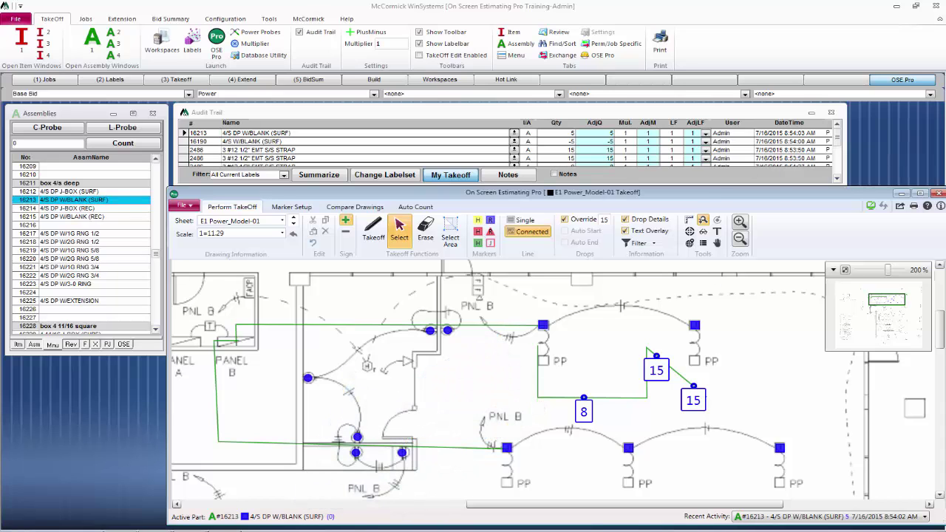
# Compare the drawing with the Devices and Branch Rough filter layers hidden and shown, leaving both layers shown
pyautogui.click(654, 242)
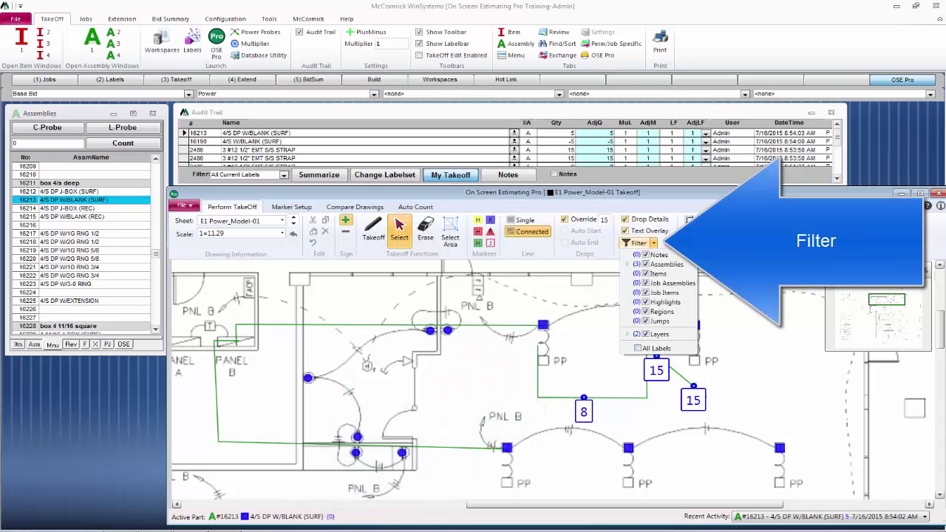
pyautogui.click(626, 333)
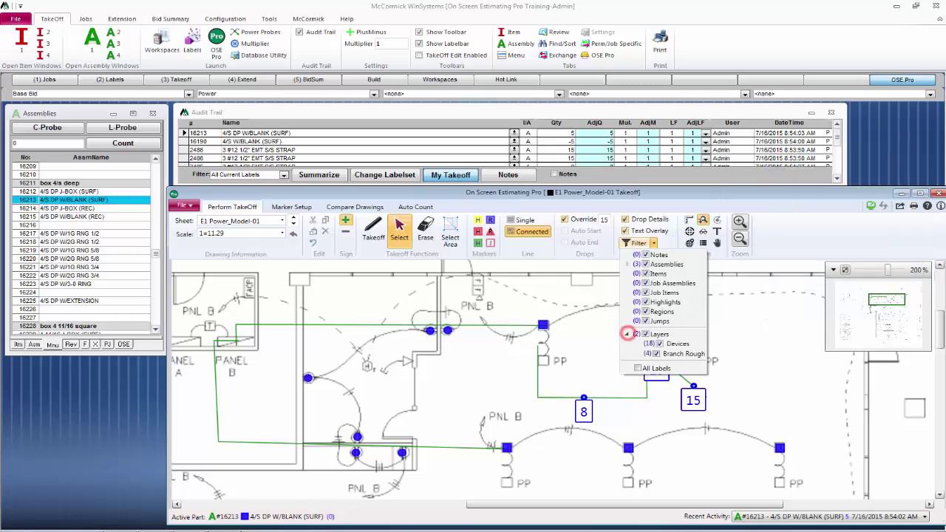
pyautogui.click(659, 343)
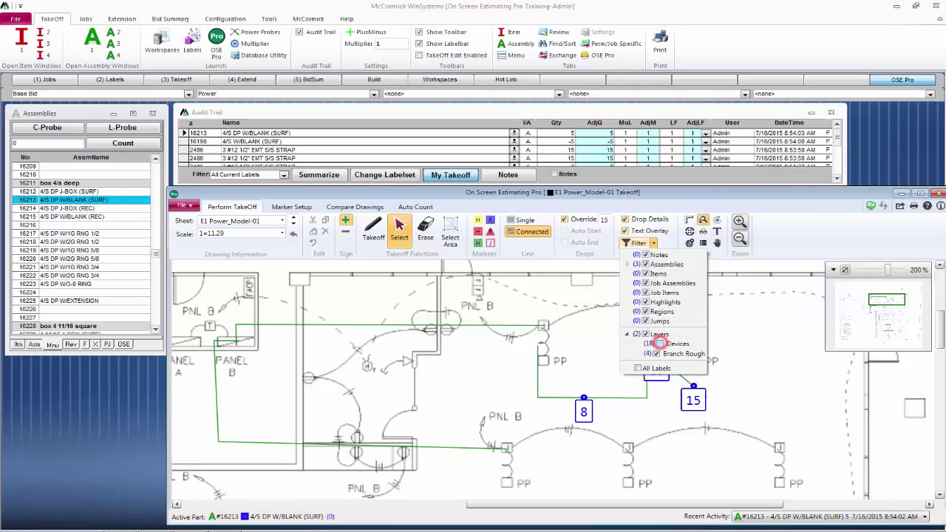
pyautogui.click(656, 353)
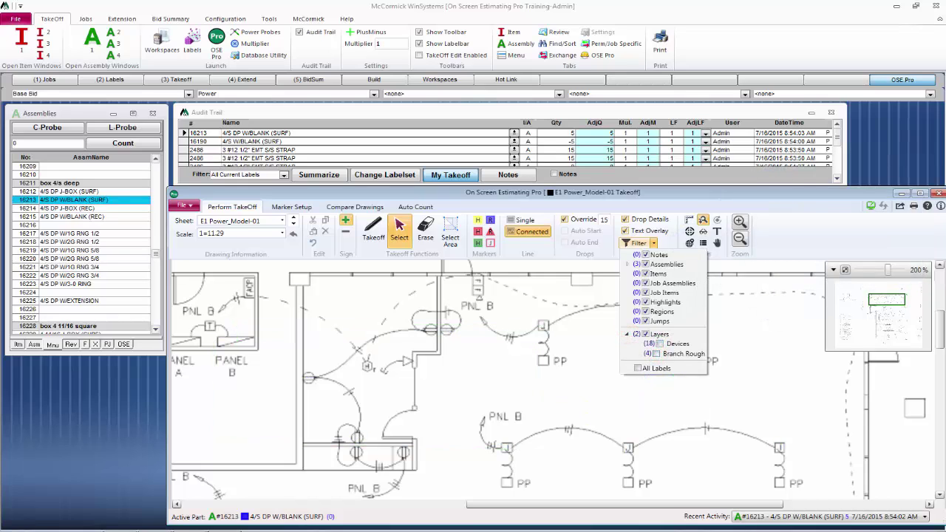
pyautogui.click(656, 353)
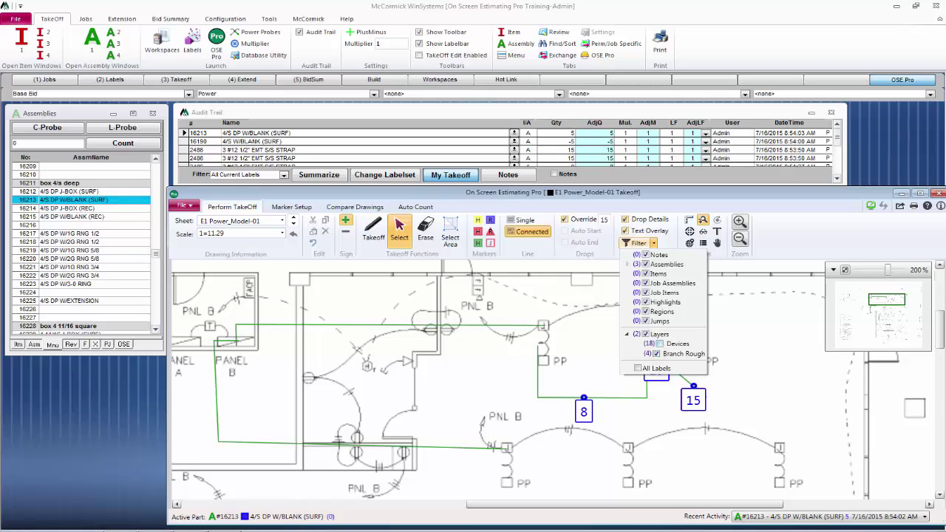
pyautogui.click(659, 344)
pyautogui.click(659, 344)
pyautogui.click(656, 353)
pyautogui.click(656, 353)
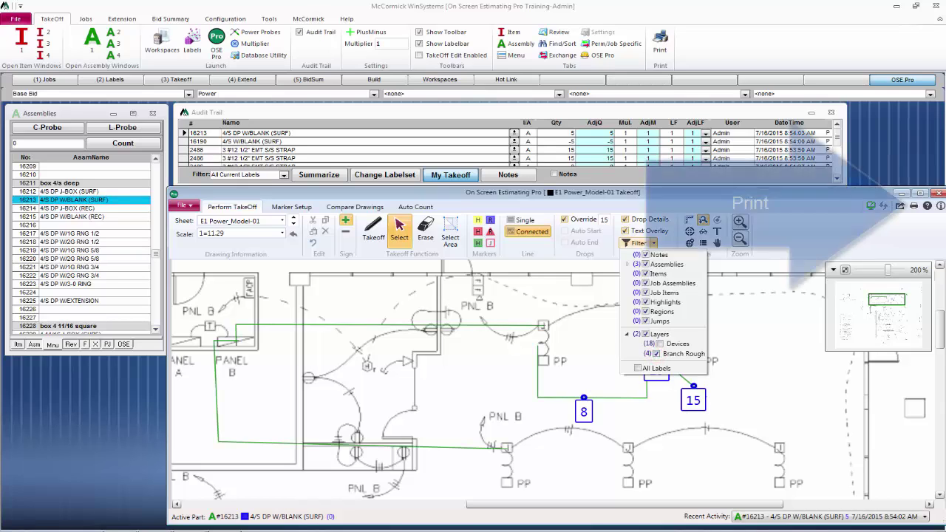
pyautogui.click(659, 343)
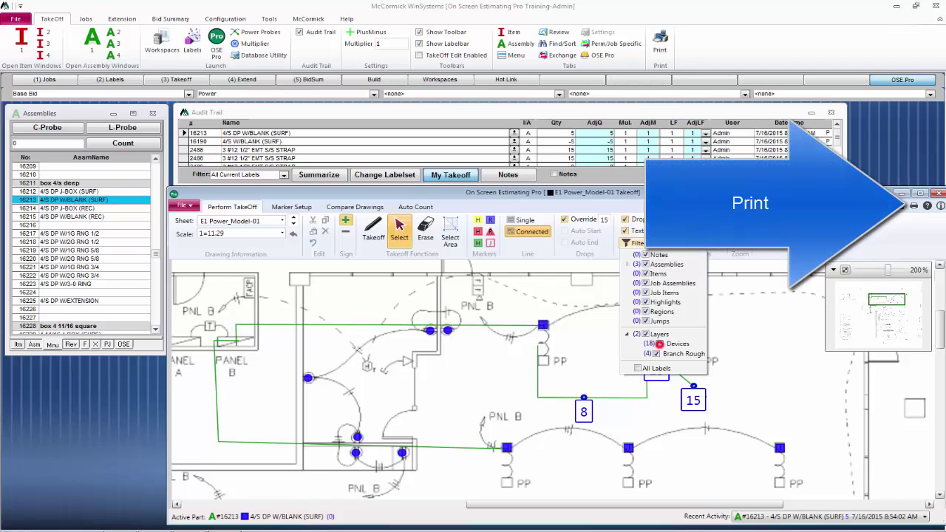
# Expand the filter's assemblies and highlight DUPLEX 20 AMP STD, 3 #12 1/2" EMT S/S STRAP and 4/S DP W/BLANK (SURF) on the drawing
pyautogui.click(627, 264)
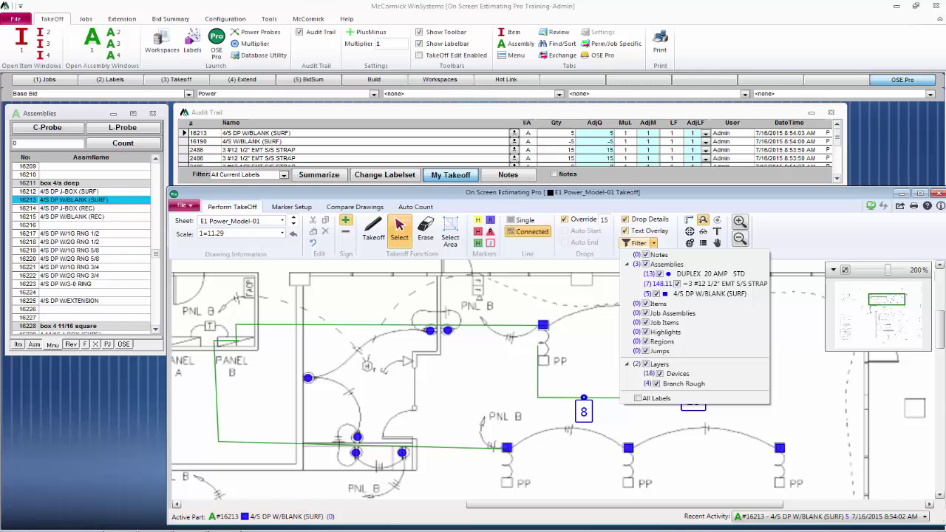
pyautogui.click(699, 273)
pyautogui.click(701, 283)
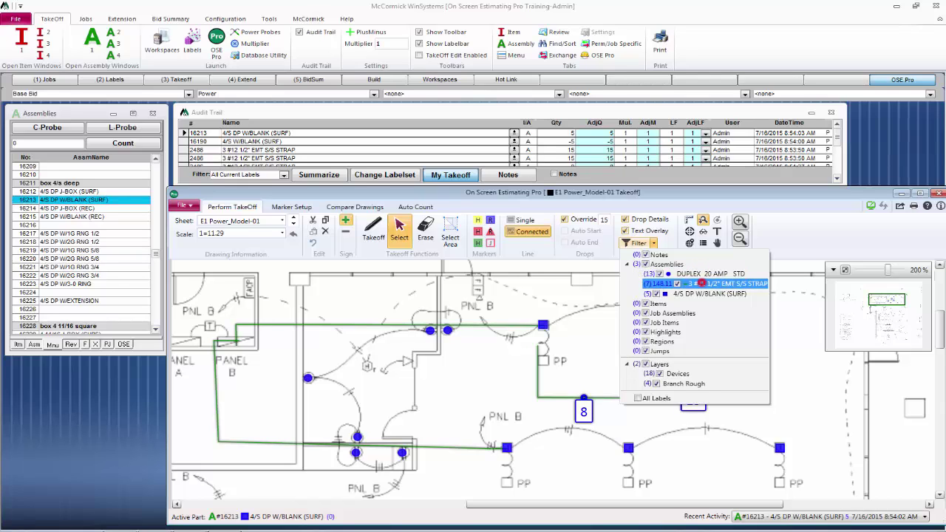
pyautogui.click(701, 293)
pyautogui.click(698, 274)
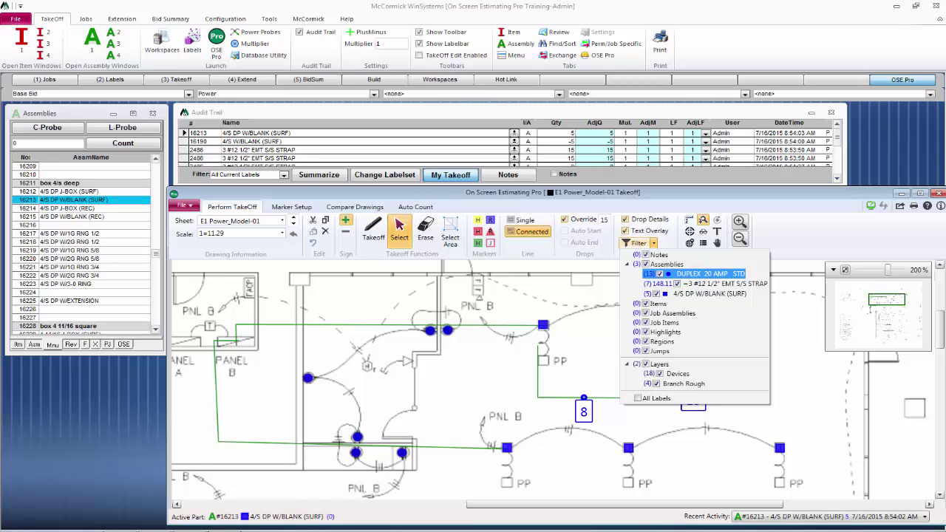
# Make TEL, WALL 3/4" RISER from Devices, Telephone the active part and return to Select mode
pyautogui.click(52, 345)
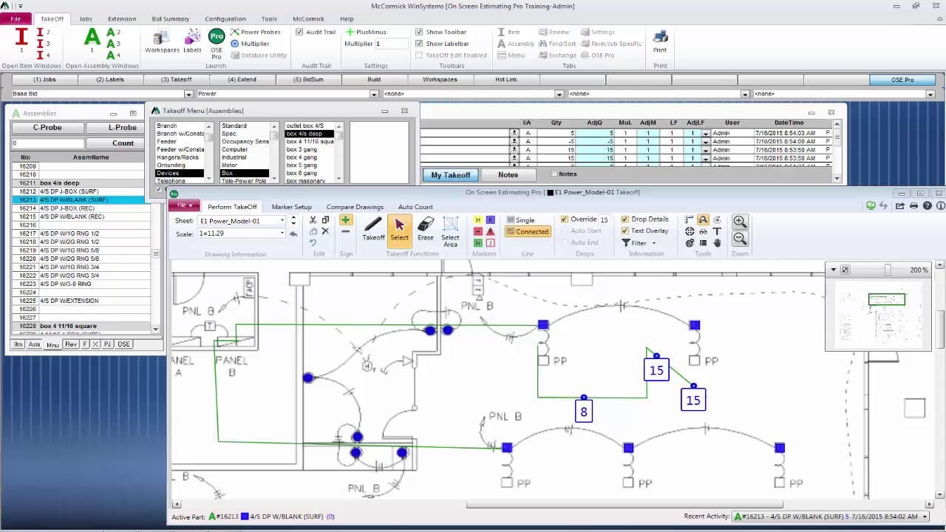
pyautogui.click(176, 181)
pyautogui.click(237, 127)
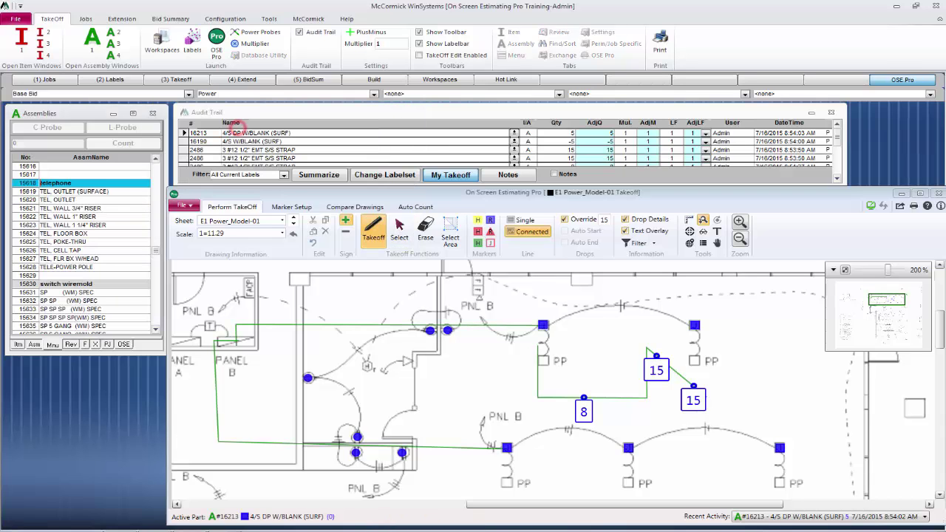
pyautogui.click(74, 207)
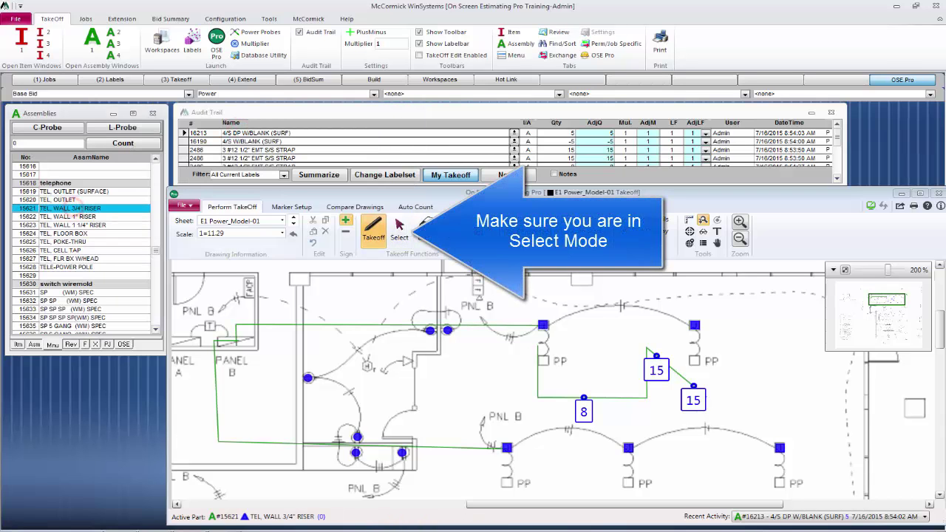
pyautogui.click(399, 227)
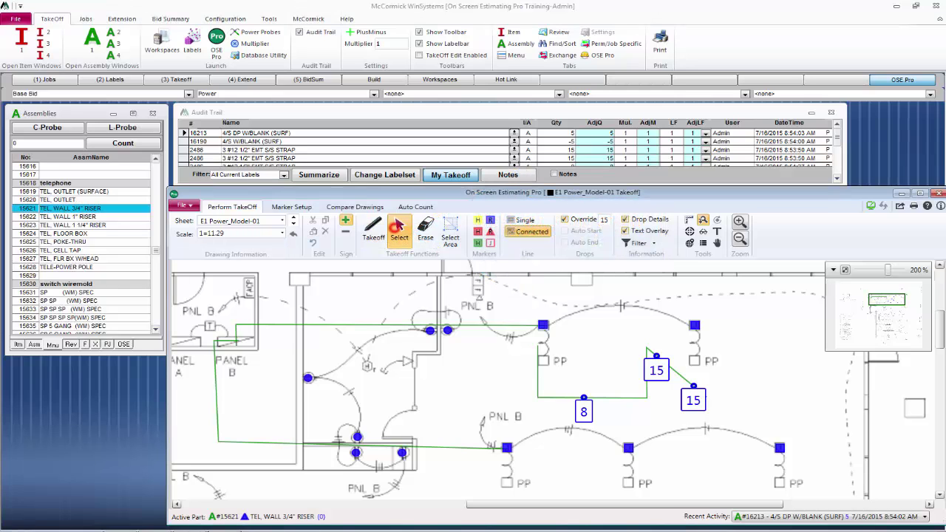
# Select all DUPLEX 20 AMP STD parts through the filter and add the active telephone riser near each one
pyautogui.click(653, 243)
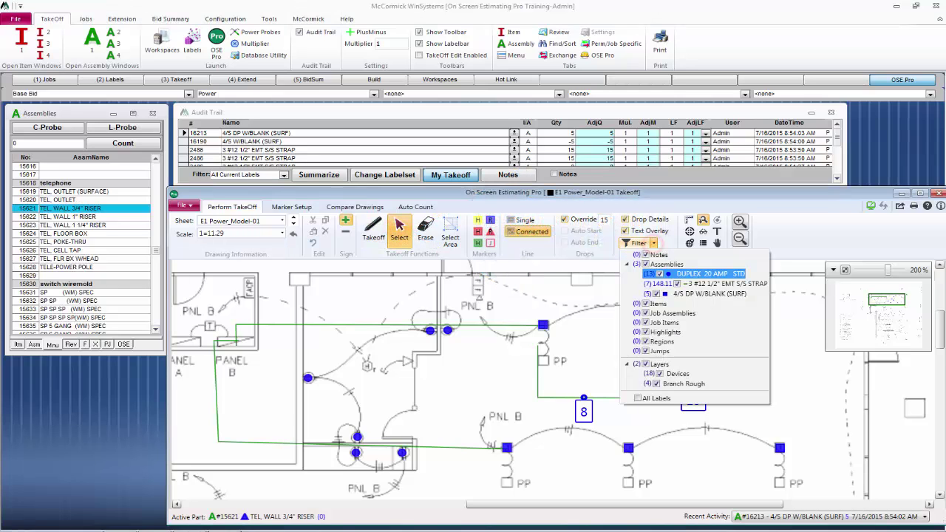
pyautogui.click(700, 284)
pyautogui.click(697, 273)
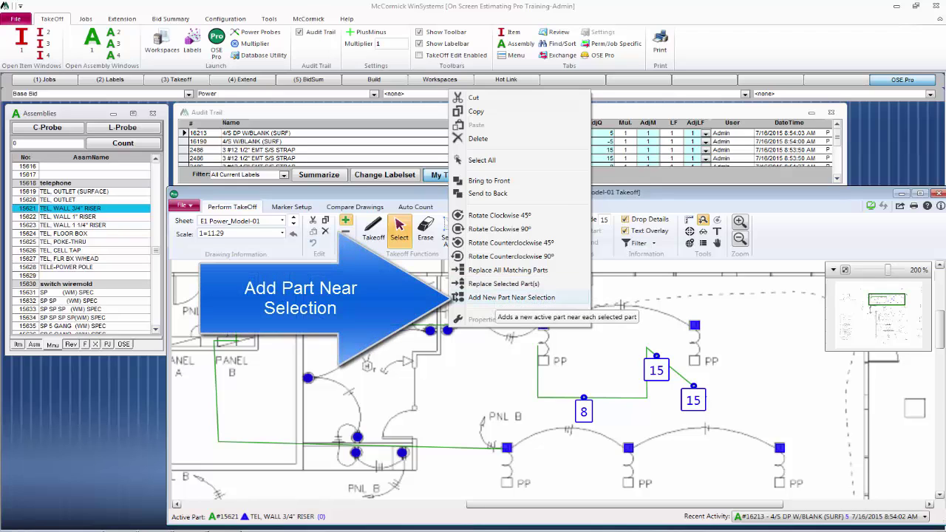
pyautogui.click(496, 297)
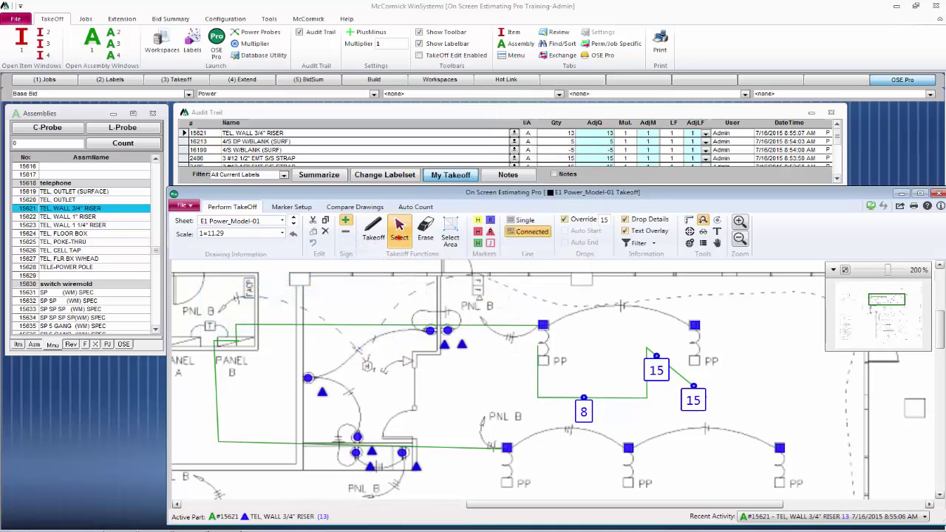
# Examine the marker properties of a placed TEL, WALL 3/4" RISER and close them
pyautogui.click(399, 237)
pyautogui.doubleClick(444, 345)
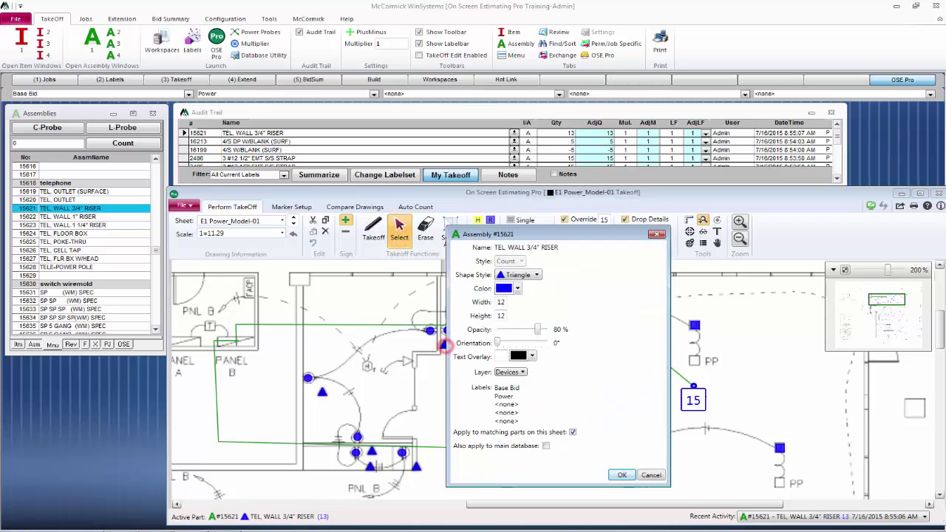
pyautogui.click(655, 234)
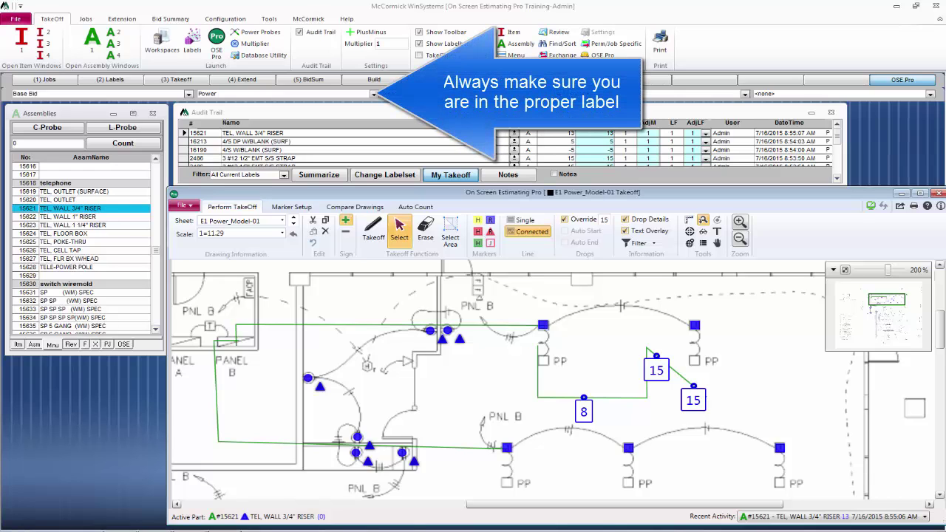
# Switch the takeoff label to Lighting and open the E2 Lighting-01 sheet
pyautogui.click(373, 94)
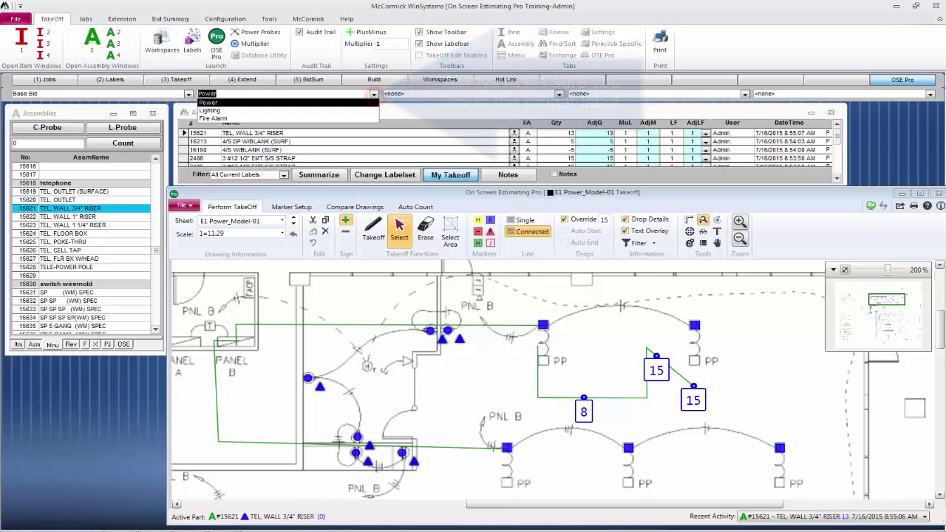
pyautogui.click(267, 111)
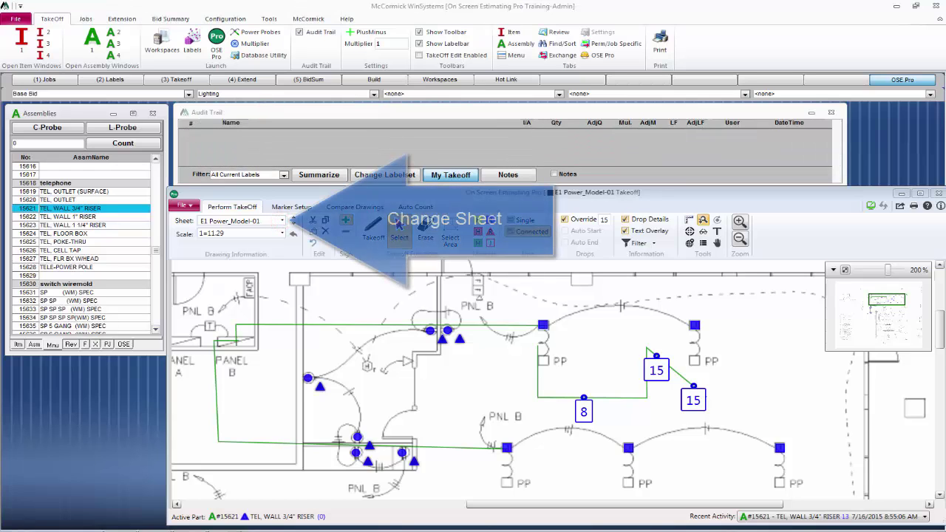
pyautogui.click(281, 220)
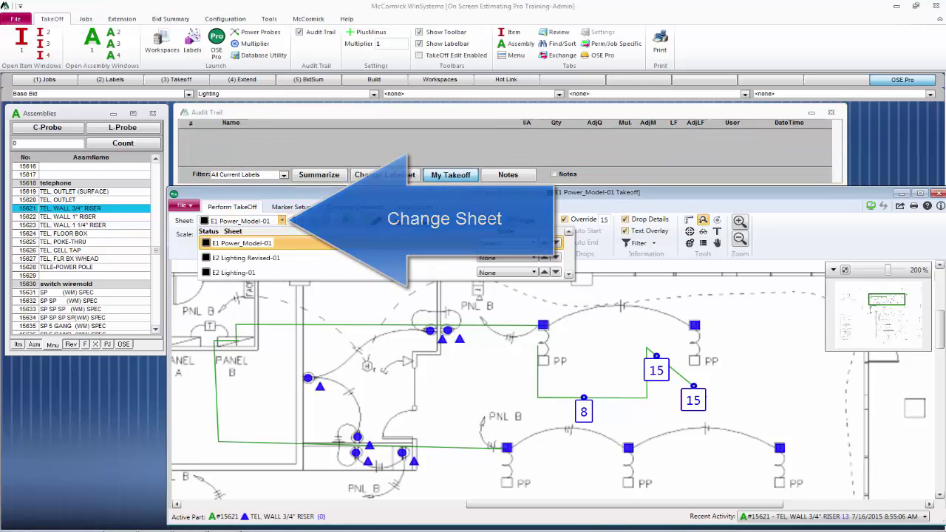
pyautogui.click(300, 272)
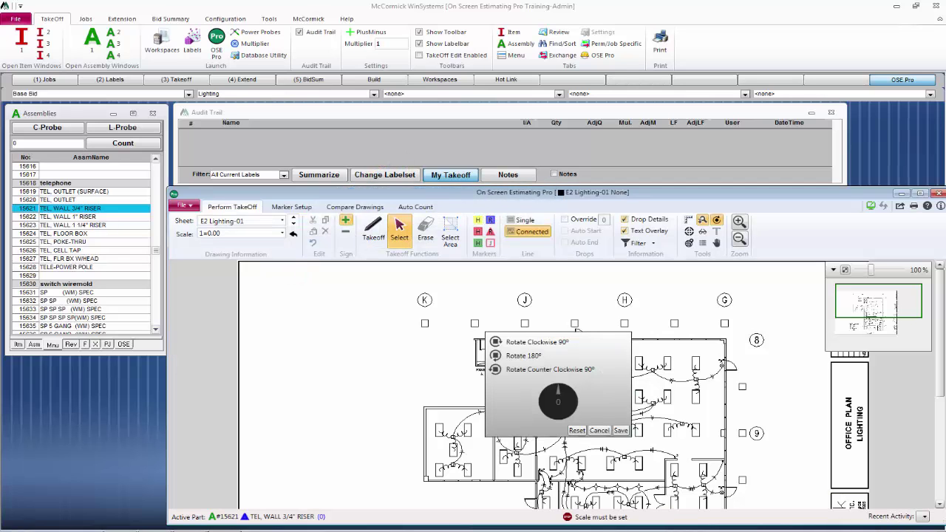
# Dismiss the sheet rotation options without rotating and set the lighting drawing's scale to 1/8=1
pyautogui.scroll(-5, 532, 385)
pyautogui.scroll(4, 532, 384)
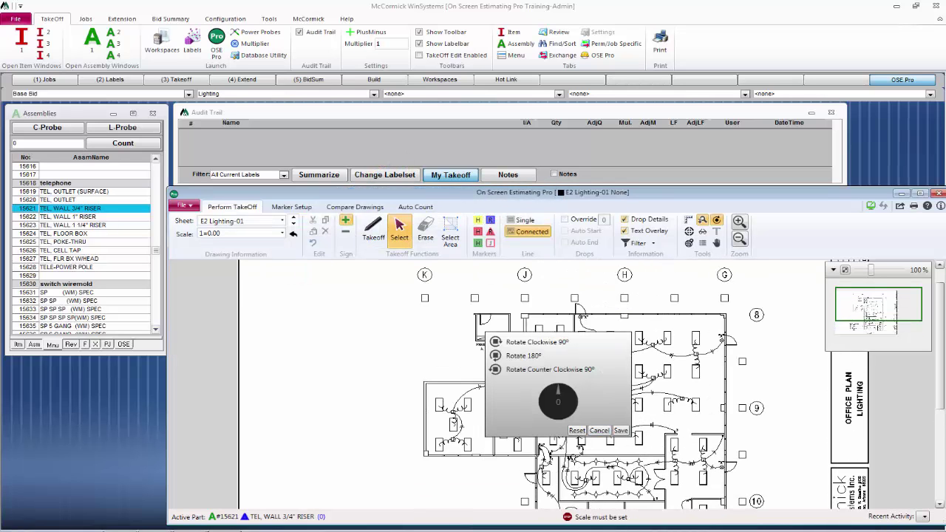
pyautogui.click(599, 430)
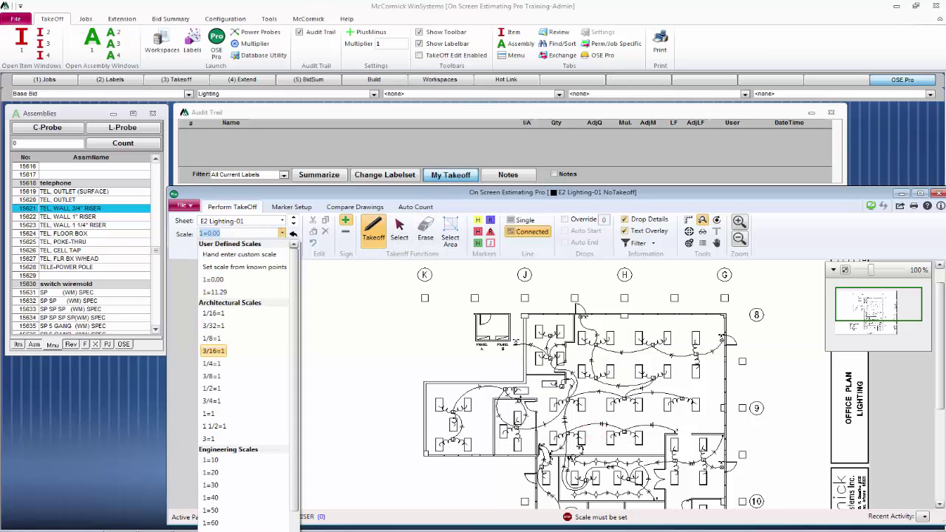
pyautogui.click(212, 338)
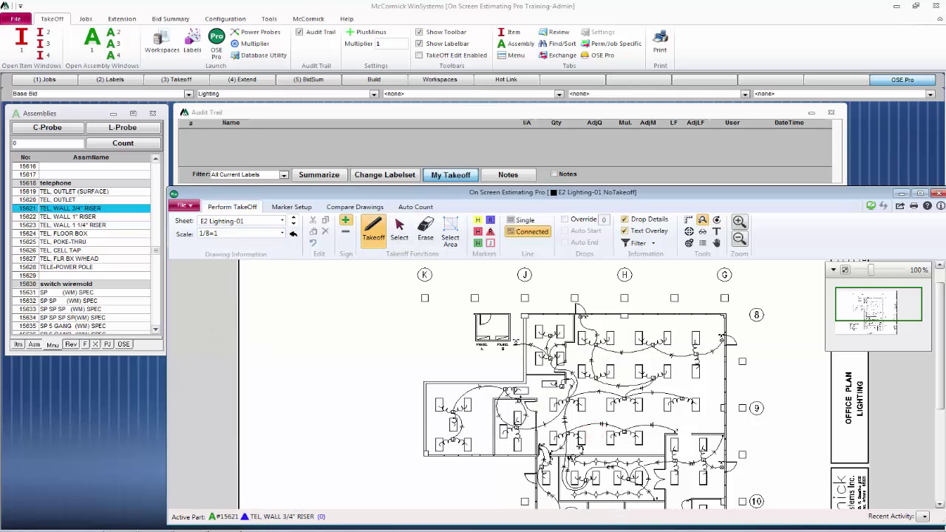
# Make 2X4 TROFFER 3 LAMP from Fixtures, Fluorescent, troffers/lay-in the active part
pyautogui.click(53, 344)
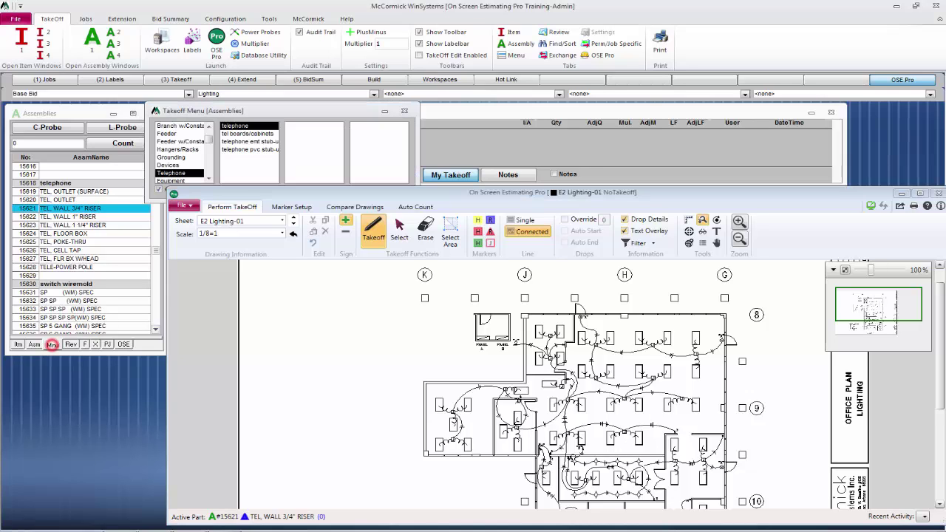
pyautogui.click(208, 178)
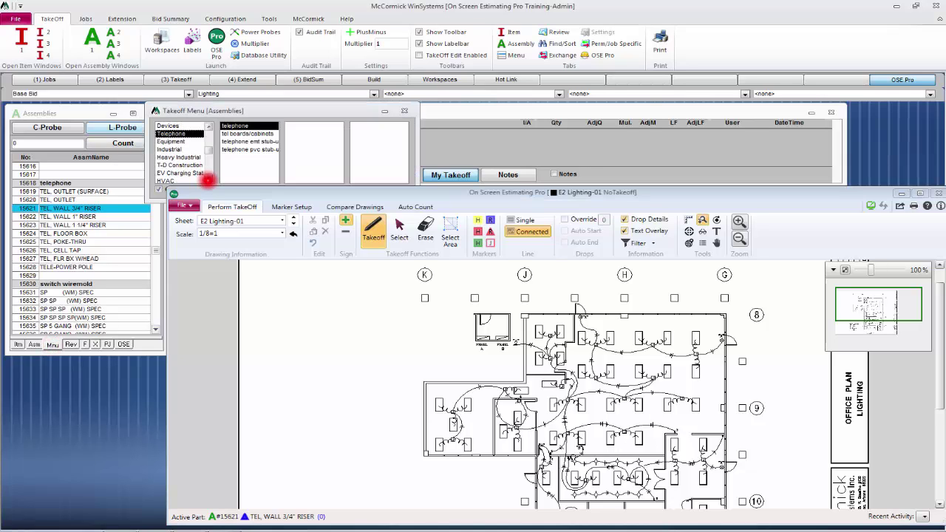
pyautogui.click(168, 172)
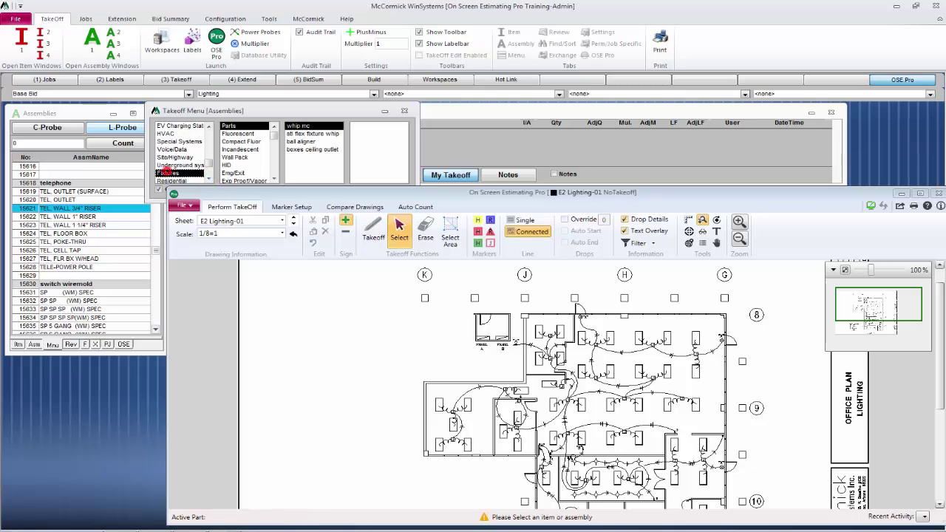
pyautogui.click(233, 132)
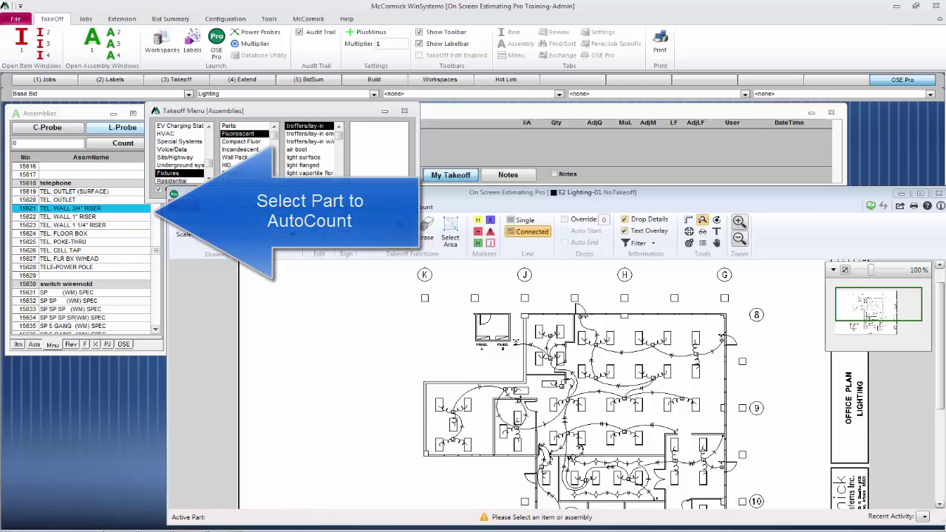
pyautogui.click(292, 126)
pyautogui.click(53, 207)
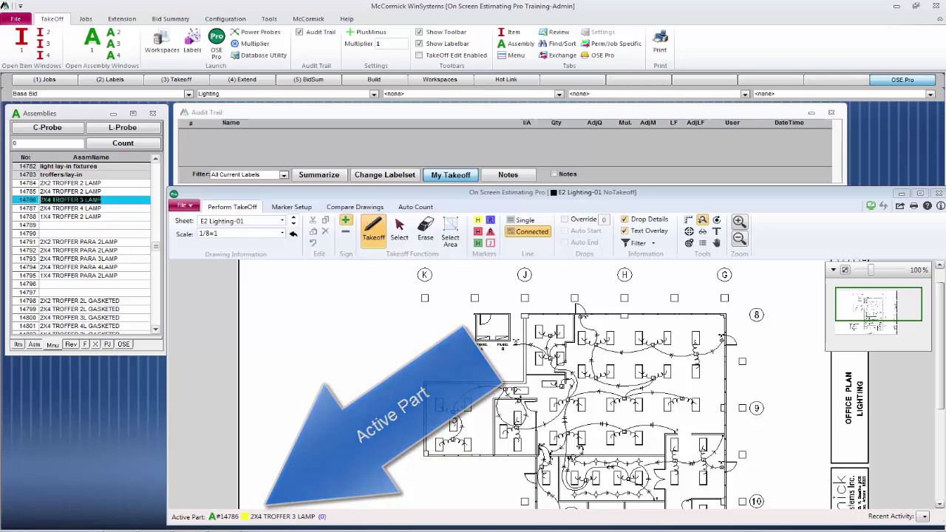
# Start Auto Count and define a rectangular search area around the whole lighting floor plan
pyautogui.click(456, 193)
pyautogui.scroll(-3, 553, 383)
pyautogui.scroll(2, 569, 393)
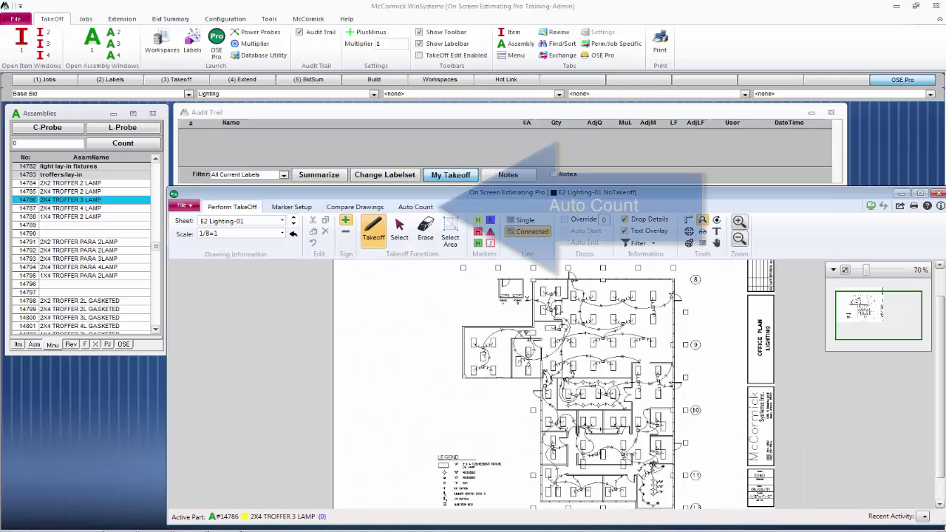
pyautogui.click(411, 208)
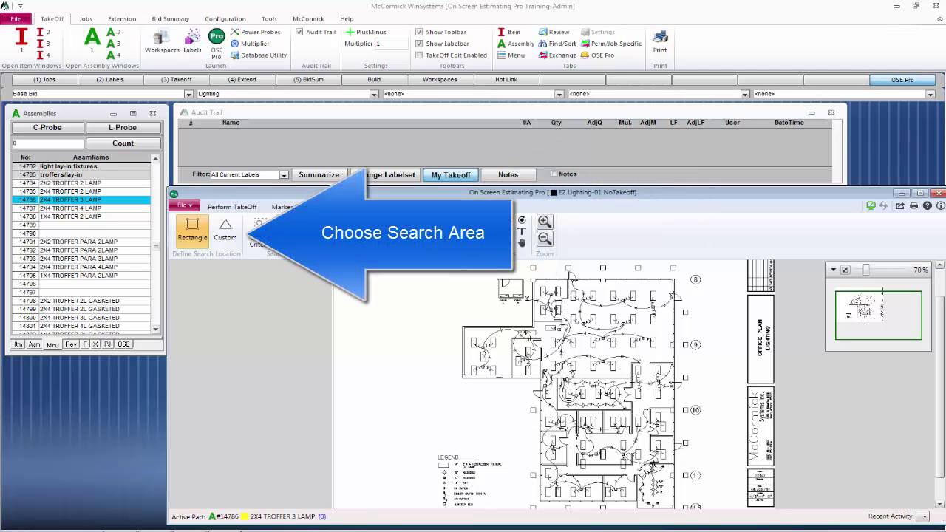
pyautogui.moveTo(460, 266)
pyautogui.mouseDown()
pyautogui.moveTo(535, 343)
pyautogui.moveTo(623, 371)
pyautogui.moveTo(684, 473)
pyautogui.moveTo(687, 507)
pyautogui.moveTo(690, 482)
pyautogui.moveTo(674, 482)
pyautogui.mouseUp()
# Capture one 2x4 troffer symbol as the search criteria and search the area at a 65% match rate
pyautogui.scroll(2, 553, 385)
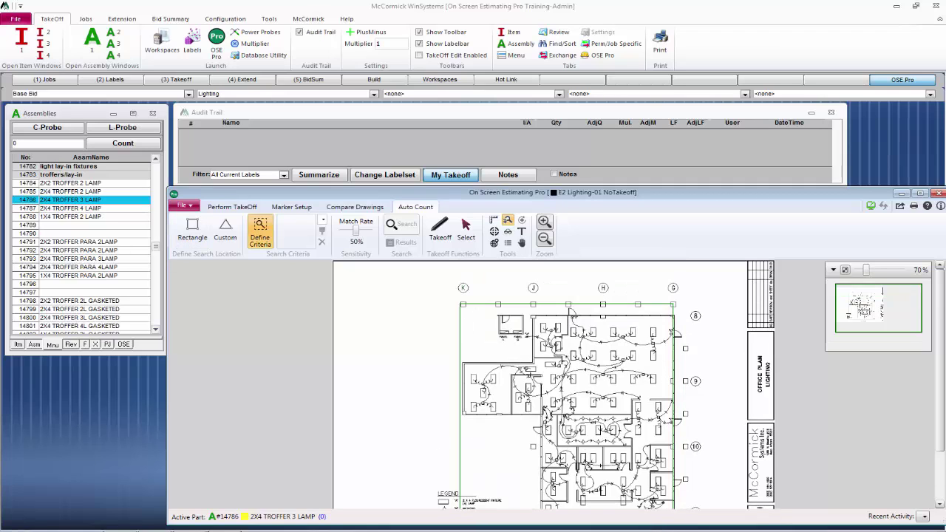
pyautogui.scroll(4, 550, 379)
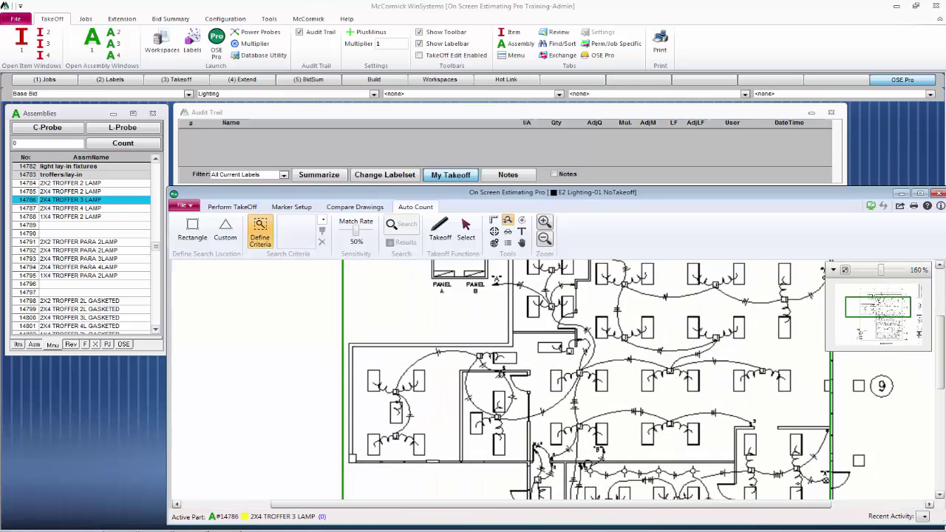
pyautogui.scroll(1, 540, 380)
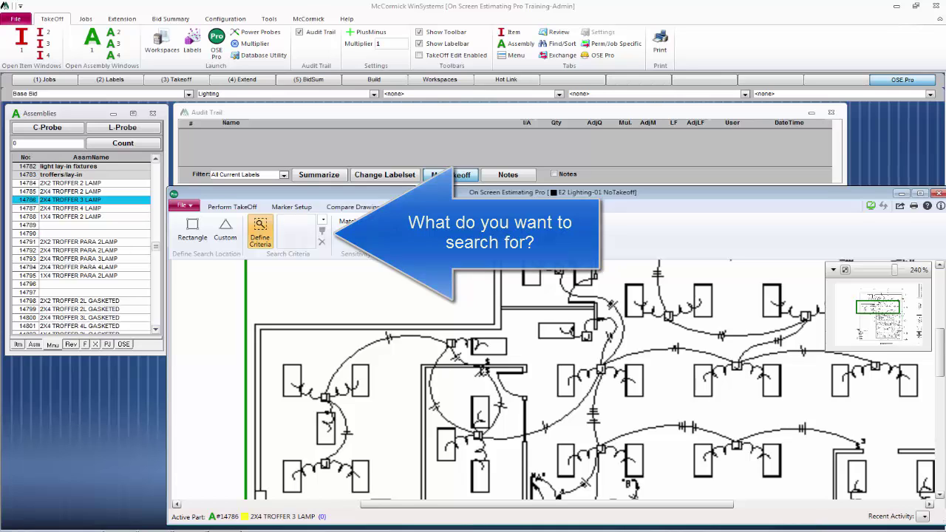
pyautogui.moveTo(549, 358); pyautogui.dragTo(579, 401)
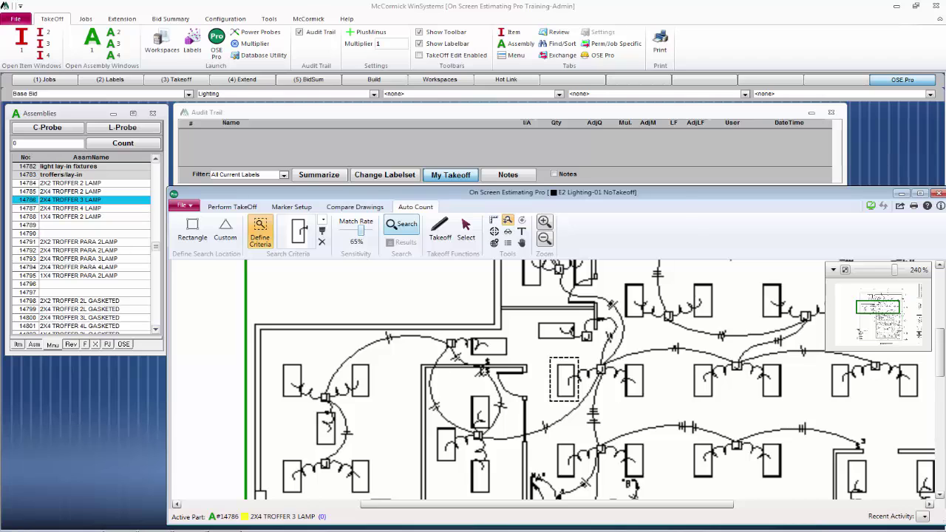
pyautogui.click(396, 224)
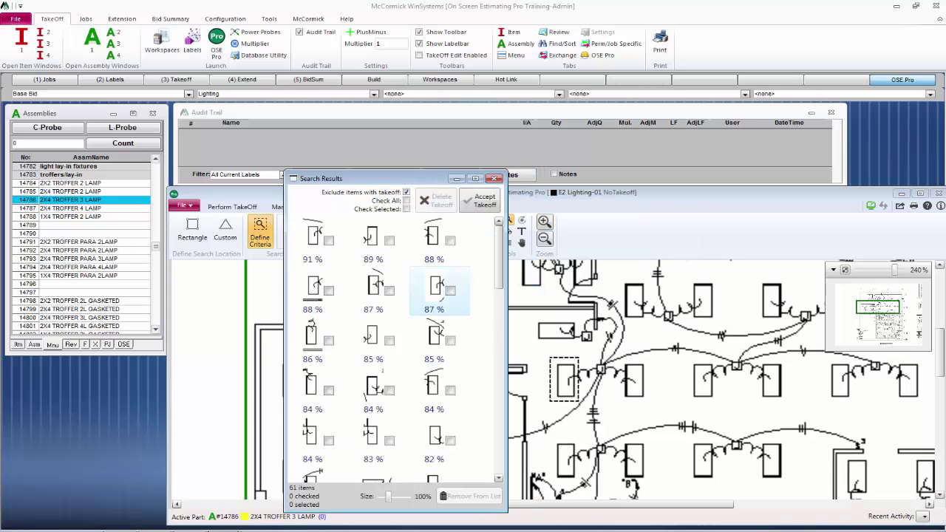
# Select and check all search results, then uncheck the last 65 % match that is not a troffer
pyautogui.moveTo(497, 240); pyautogui.dragTo(498, 451)
pyautogui.click(433, 255)
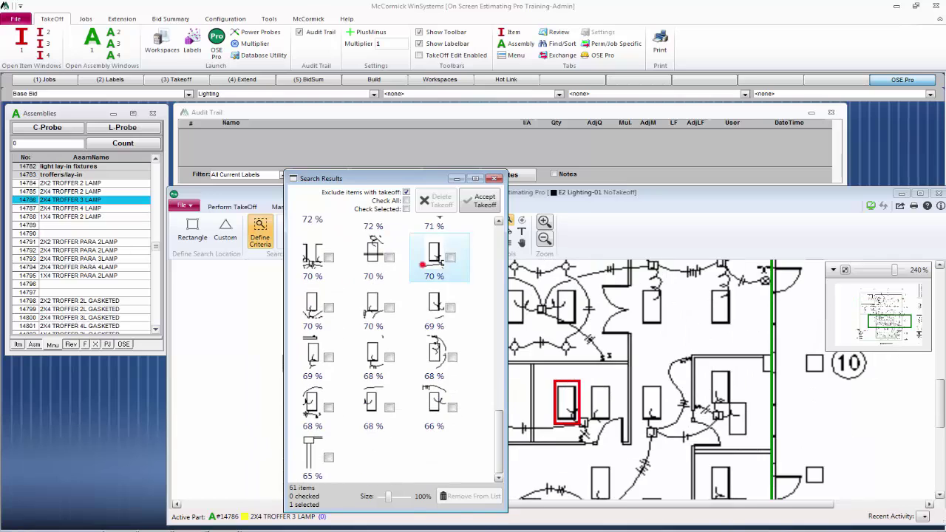
pyautogui.rightClick(425, 271)
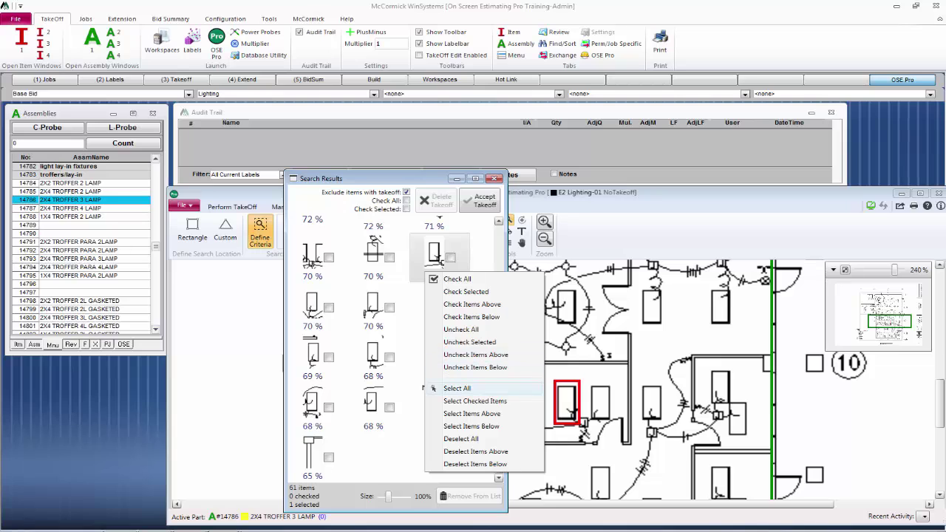
pyautogui.click(458, 388)
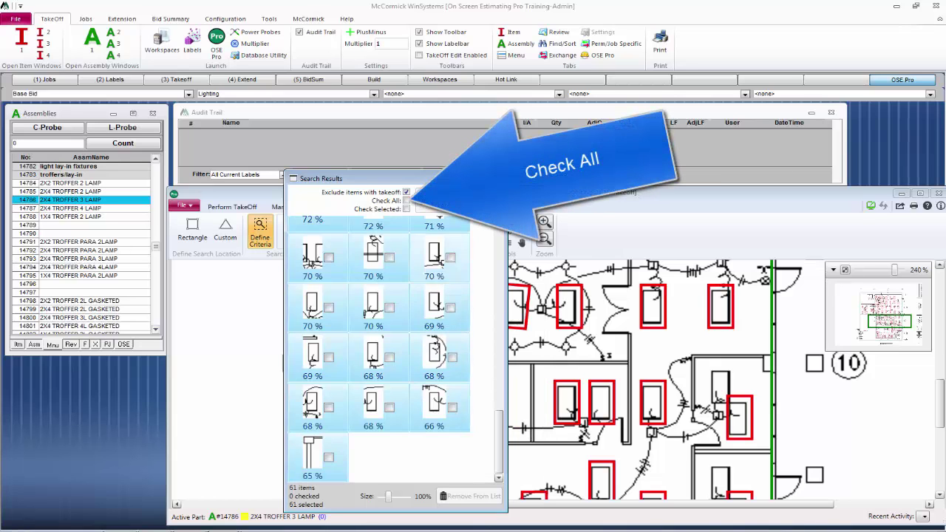
pyautogui.click(405, 200)
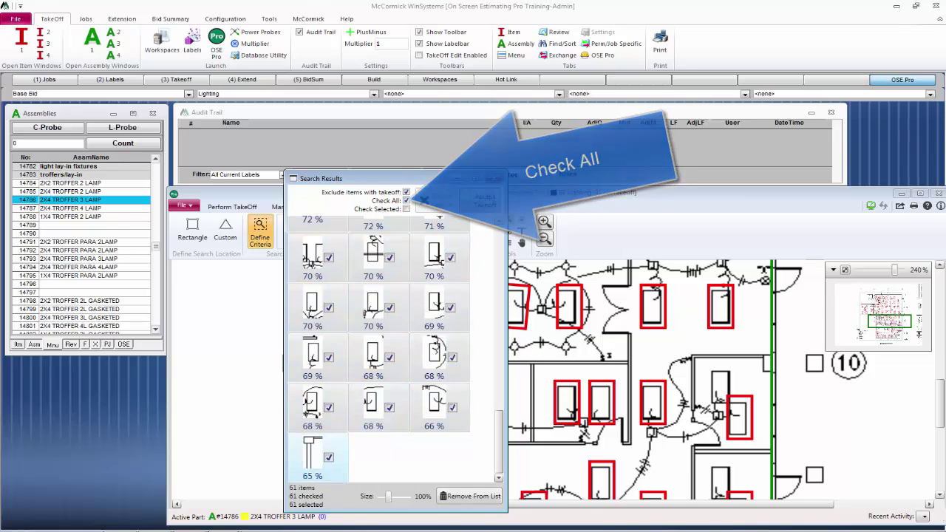
pyautogui.click(329, 457)
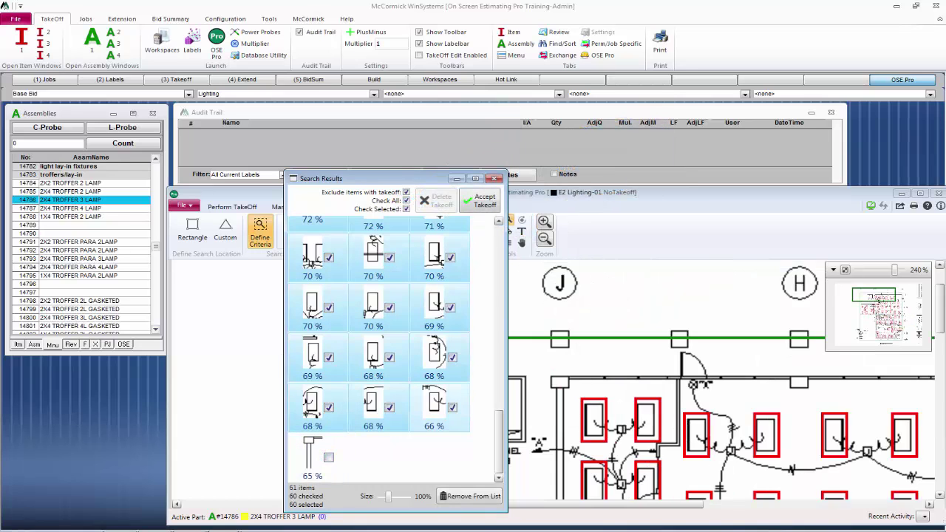
# Look through the checked matches, accept them as takeoff of the active troffer and close the search results
pyautogui.scroll(1, 439, 373)
pyautogui.scroll(10, 379, 350)
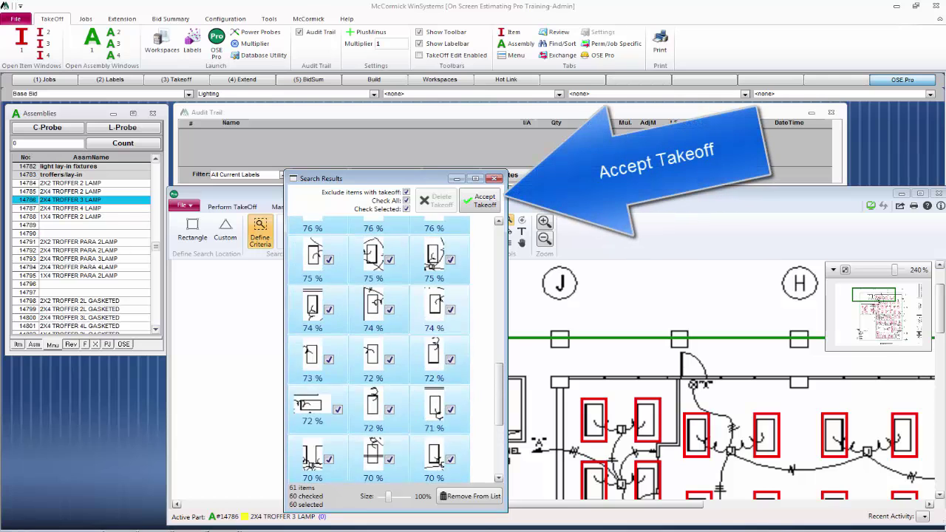
pyautogui.scroll(7, 378, 349)
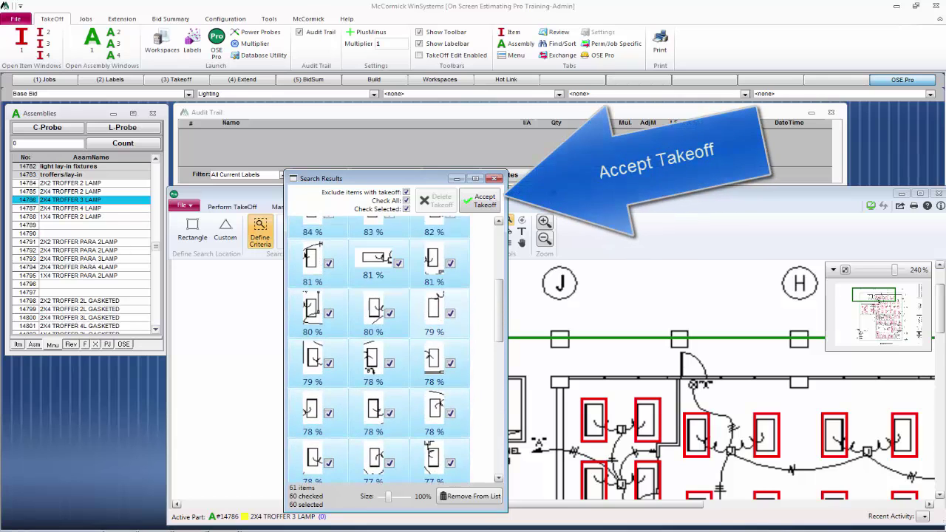
pyautogui.click(481, 198)
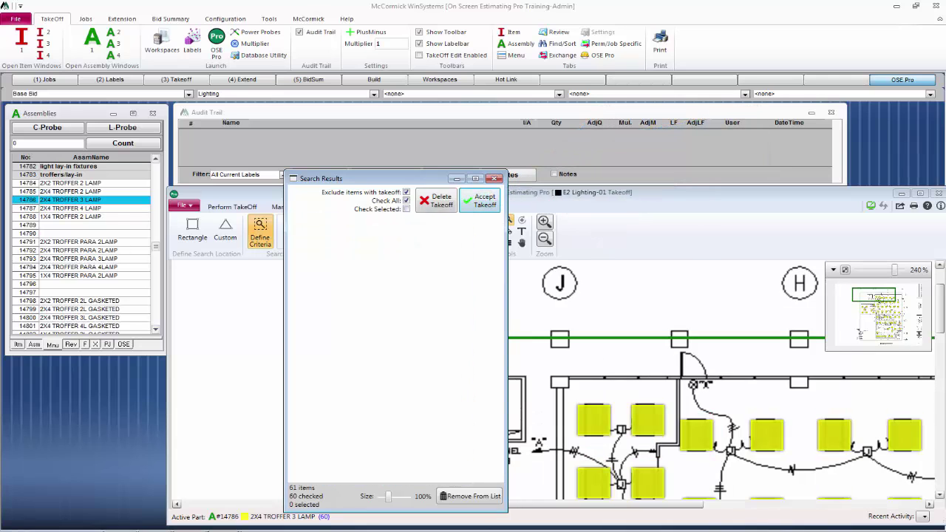
pyautogui.click(493, 180)
# Check the plan for missed troffers, return to Perform TakeOff and manually add 2X4 TROFFER 3 LAMP on two unmarked fixtures
pyautogui.scroll(-4, 626, 379)
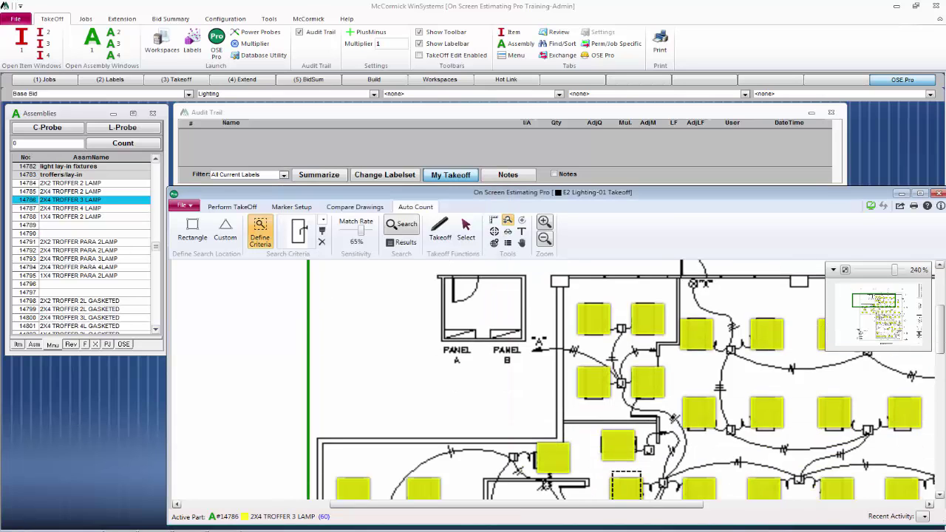
pyautogui.scroll(-1, 625, 379)
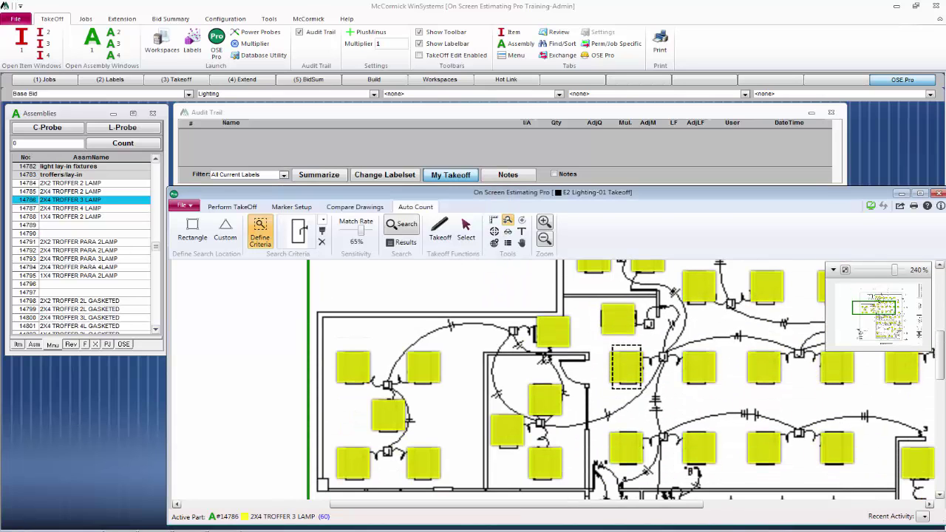
pyautogui.scroll(-5, 593, 367)
pyautogui.scroll(3, 557, 379)
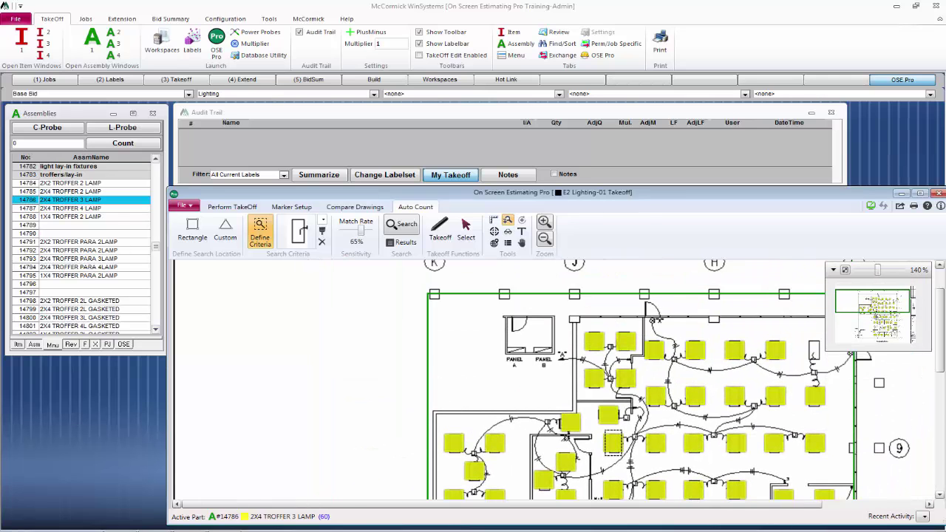
pyautogui.scroll(-4, 557, 379)
pyautogui.scroll(2, 556, 379)
pyautogui.scroll(-2, 651, 379)
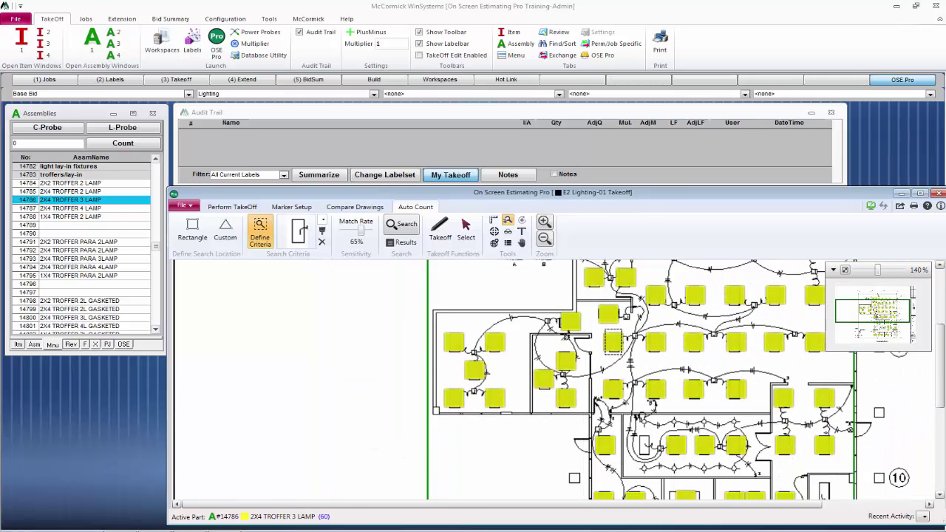
pyautogui.click(221, 207)
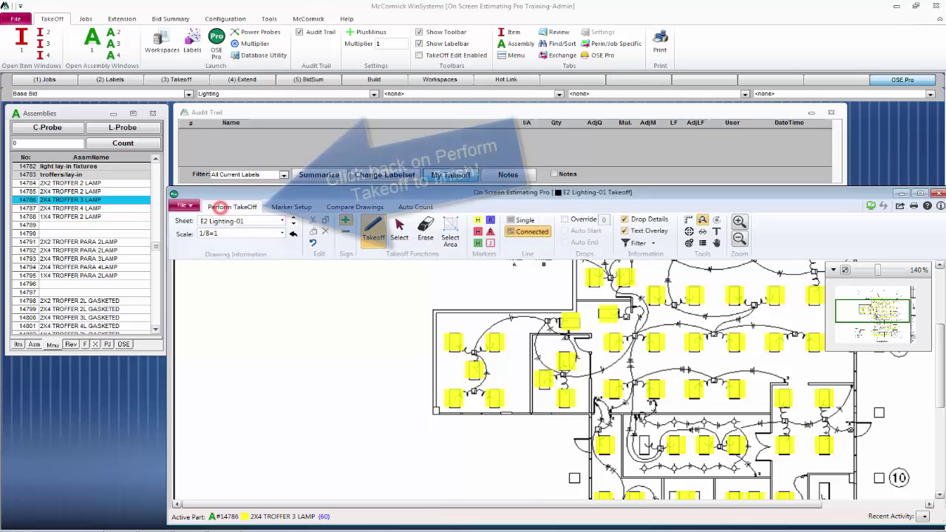
pyautogui.click(81, 200)
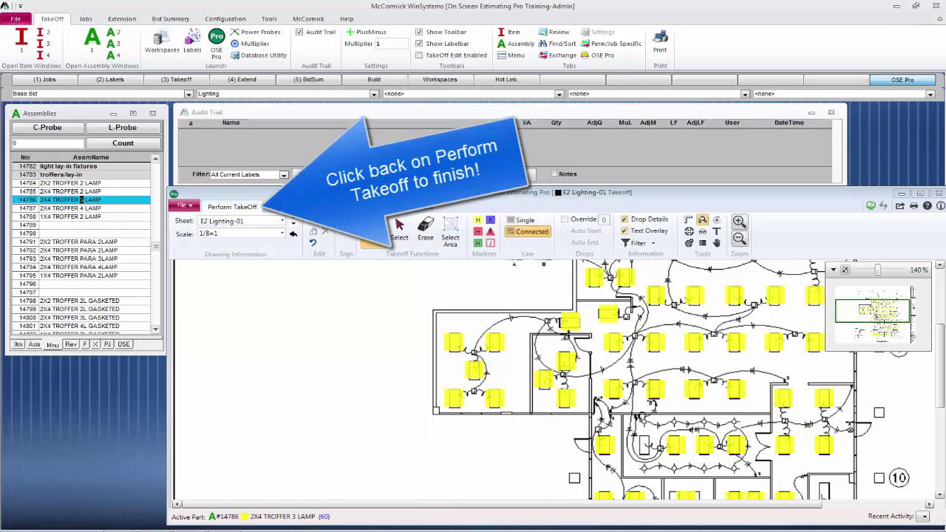
pyautogui.scroll(3, 644, 446)
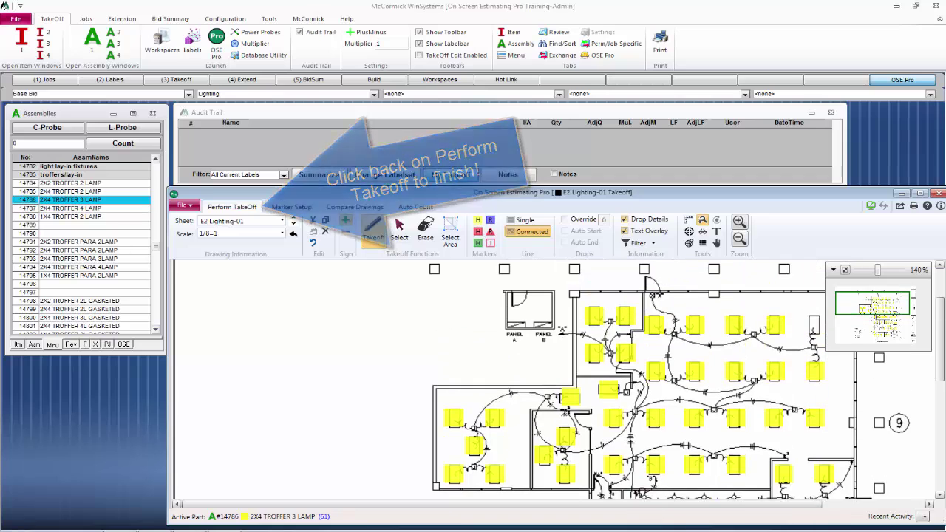
pyautogui.click(813, 325)
pyautogui.scroll(-7, 739, 333)
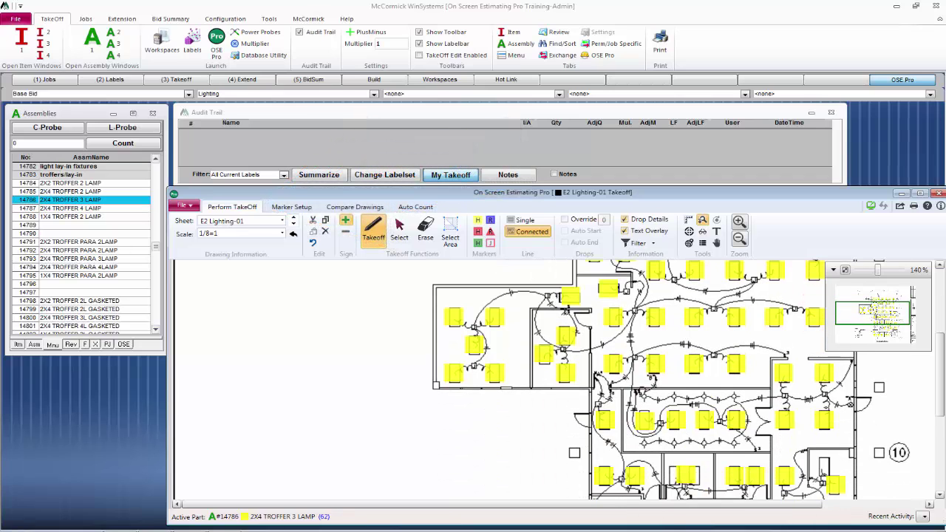
# Add 2X4 TROFFER 3 LAMP on the six remaining unmarked fixtures and make 2X4 TROFFER 4 LAMP the active assembly
pyautogui.click(824, 390)
pyautogui.click(824, 445)
pyautogui.scroll(-4, 824, 445)
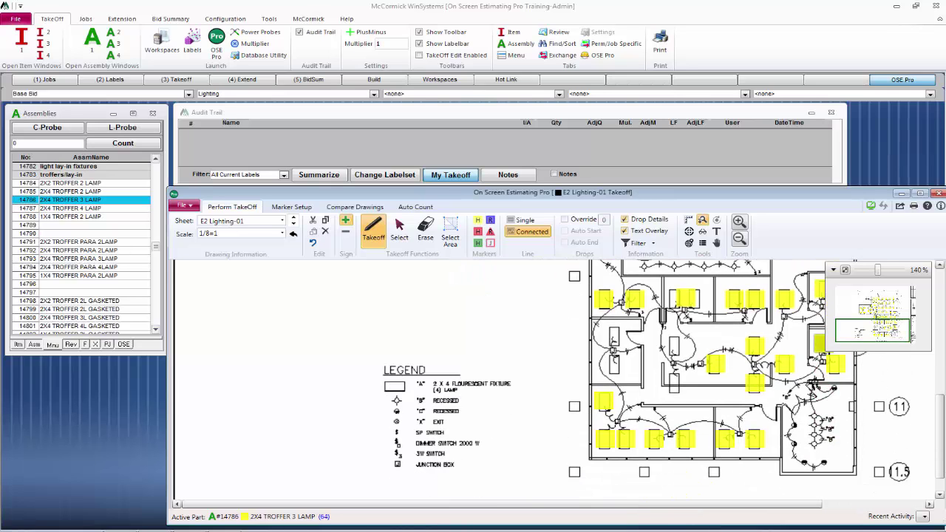
pyautogui.click(673, 381)
pyautogui.click(673, 347)
pyautogui.click(613, 363)
pyautogui.click(613, 334)
pyautogui.scroll(3, 613, 333)
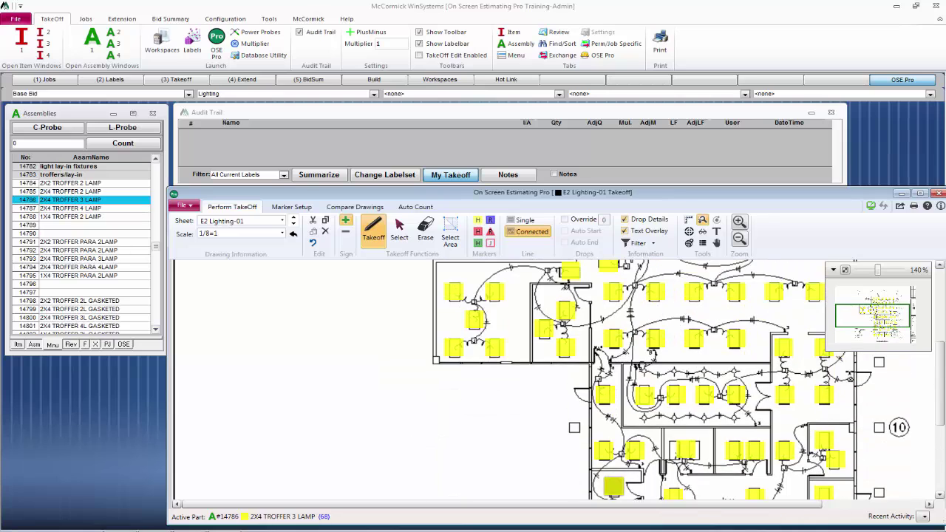
pyautogui.scroll(2, 613, 334)
pyautogui.click(82, 207)
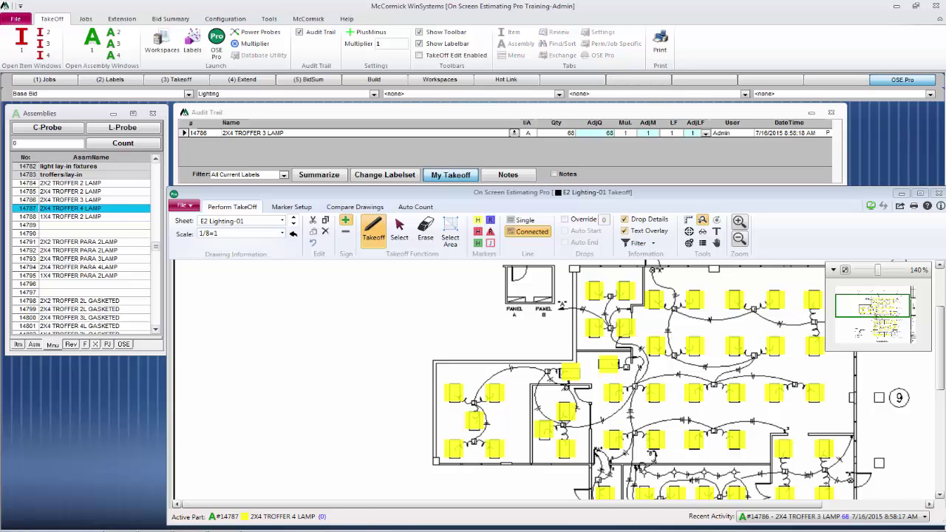
# Hide the takeoff layers on the lighting drawing by switching Layers off in the filter
pyautogui.scroll(-3, 81, 248)
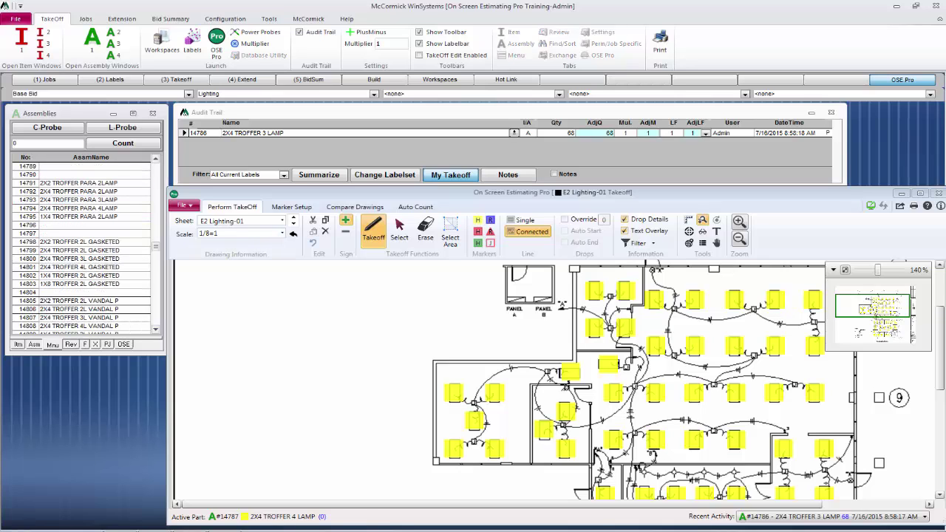
pyautogui.click(618, 192)
pyautogui.scroll(-6, 665, 377)
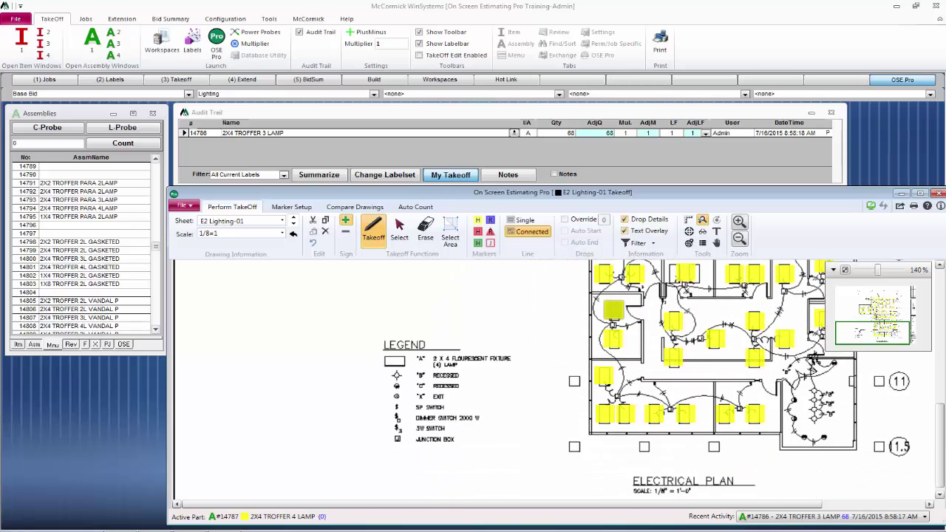
pyautogui.moveTo(557, 504); pyautogui.dragTo(658, 503)
pyautogui.scroll(1, 602, 379)
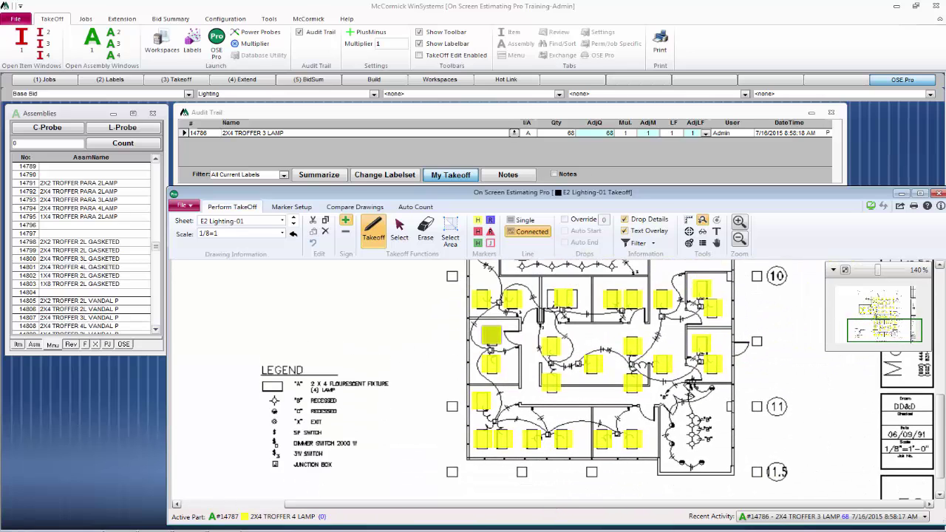
pyautogui.click(653, 243)
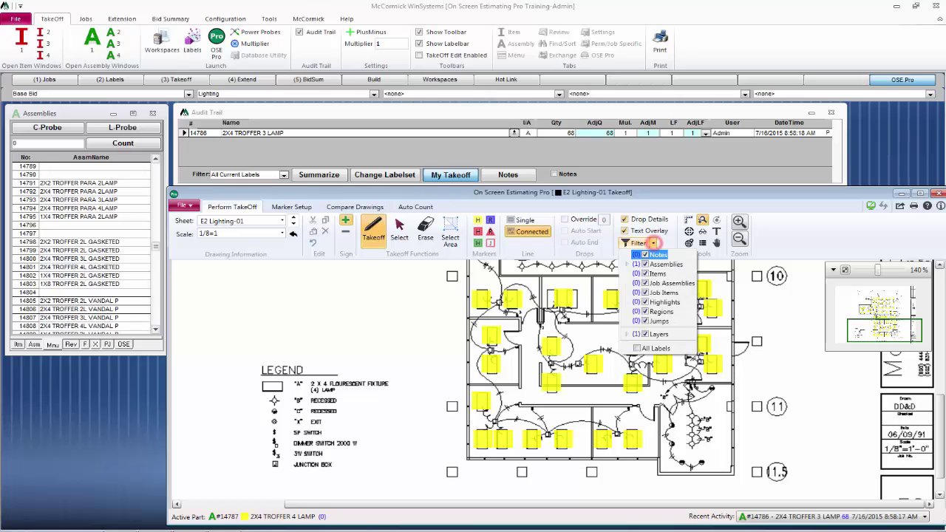
pyautogui.click(645, 334)
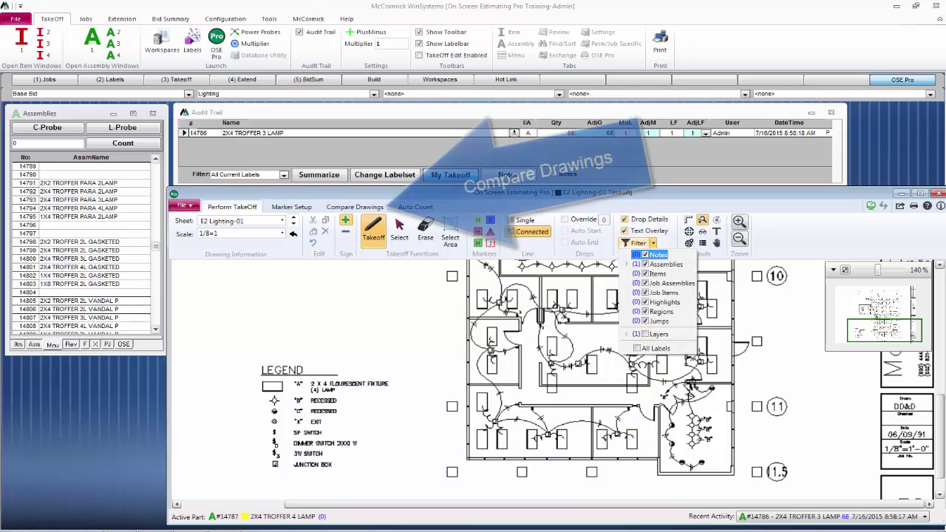
# Compare the lighting drawing with an overlay of E2 Lighting Revised-01, colorizing the primary strokes red and removing the primary background
pyautogui.click(355, 206)
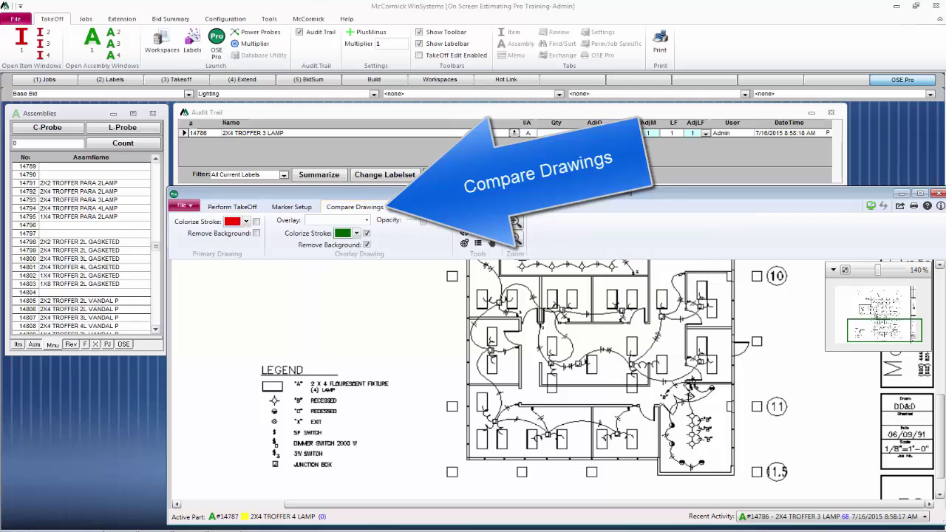
pyautogui.click(365, 220)
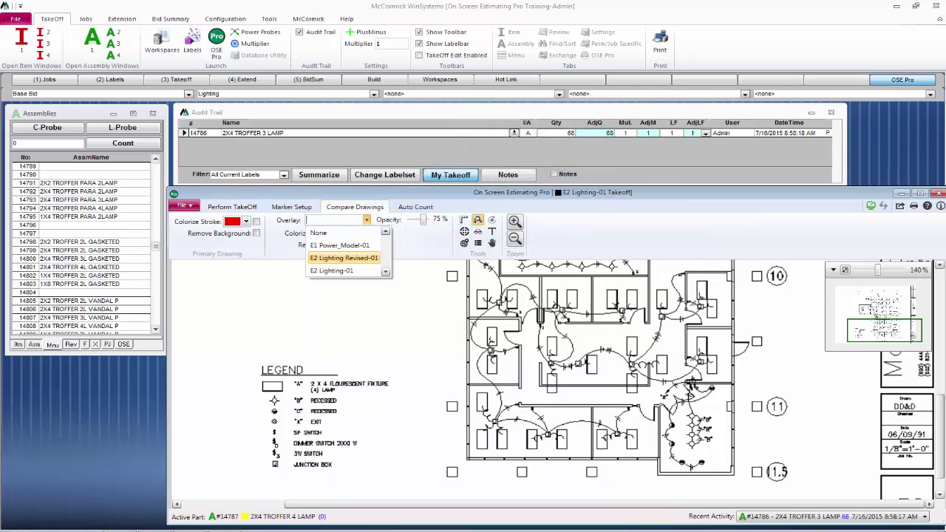
pyautogui.click(344, 258)
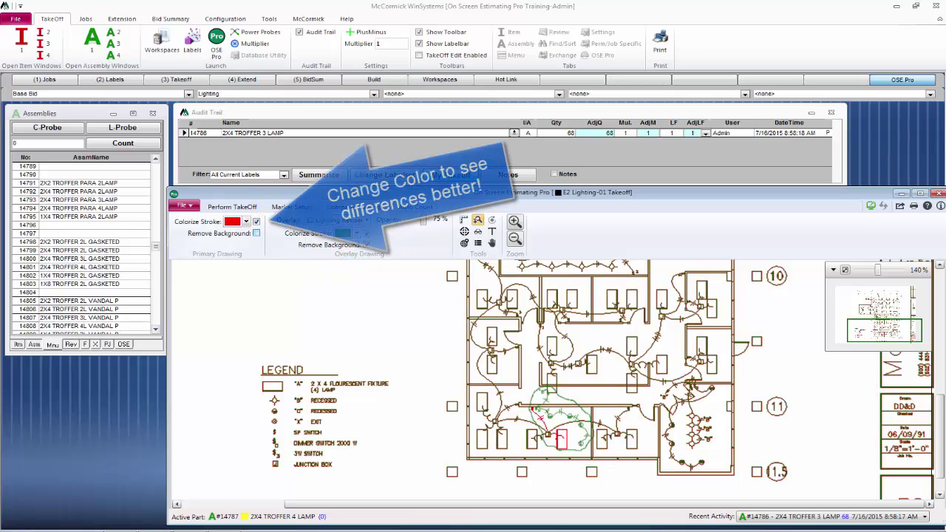
pyautogui.click(257, 233)
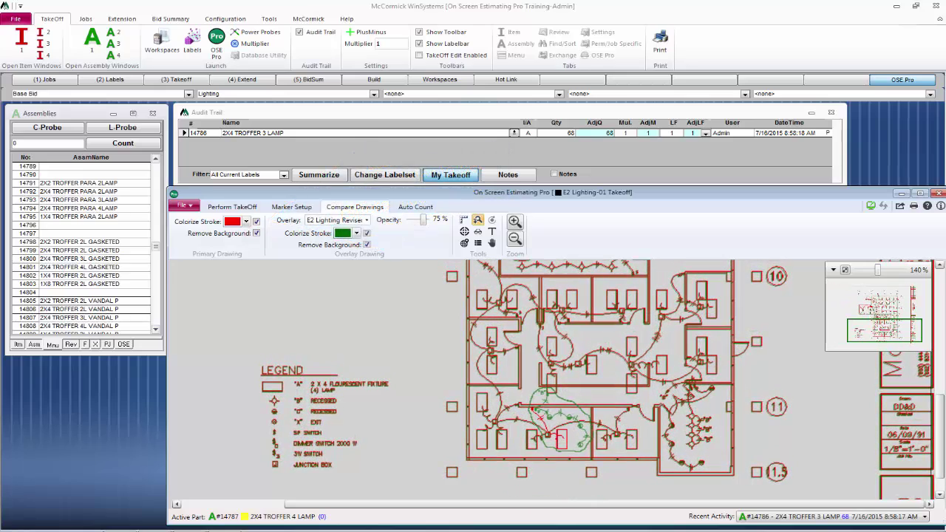
pyautogui.scroll(3, 617, 425)
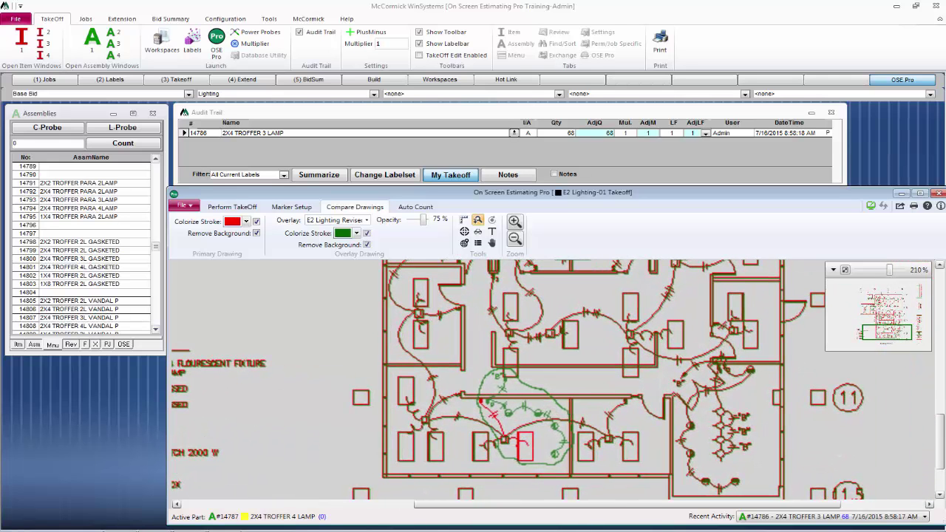
pyautogui.scroll(-1, 554, 379)
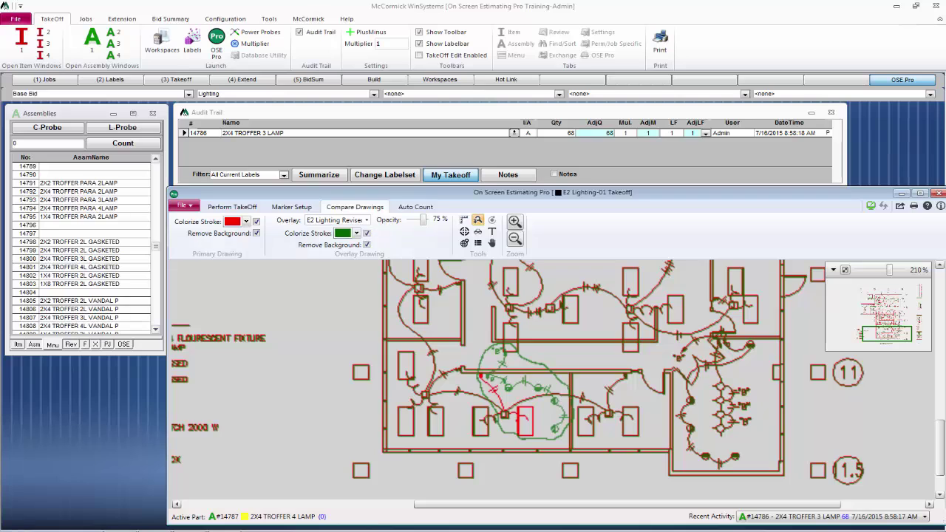
# Turn off the primary drawing's stroke colorizing and background removal, and set the overlay to None
pyautogui.click(257, 220)
pyautogui.click(256, 233)
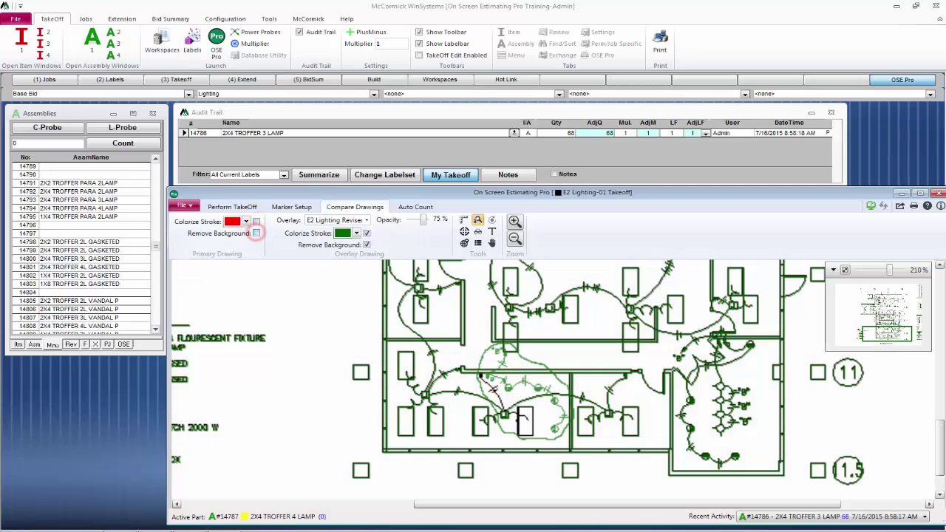
pyautogui.click(366, 220)
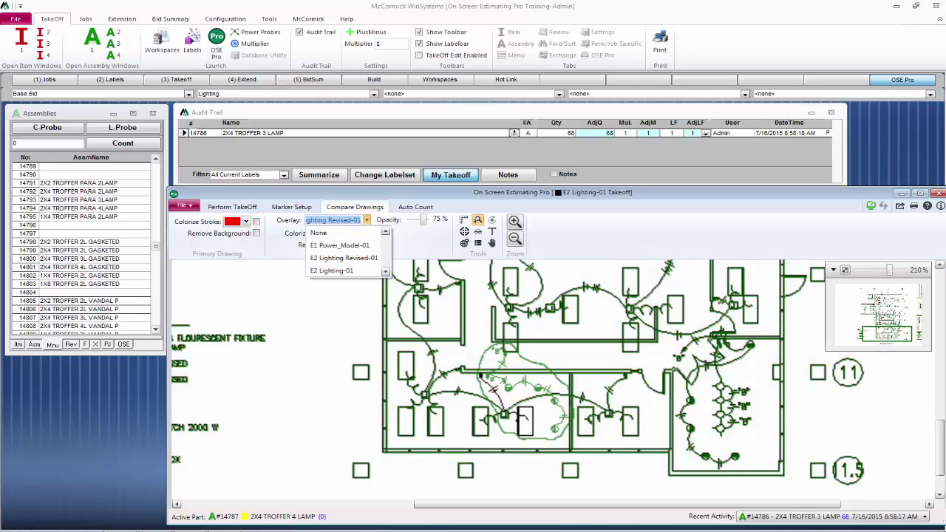
pyautogui.click(317, 233)
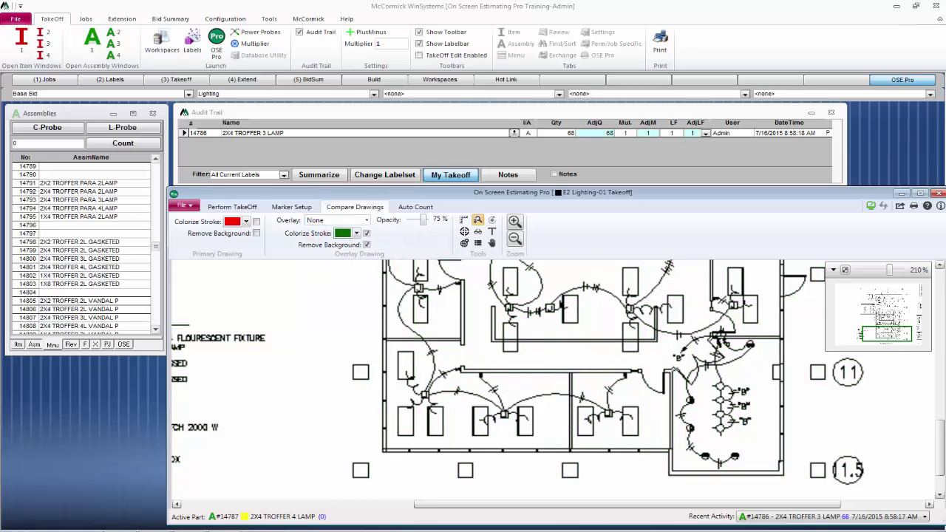
# Return to performing takeoff and show the takeoff layers on the lighting drawing again
pyautogui.click(226, 206)
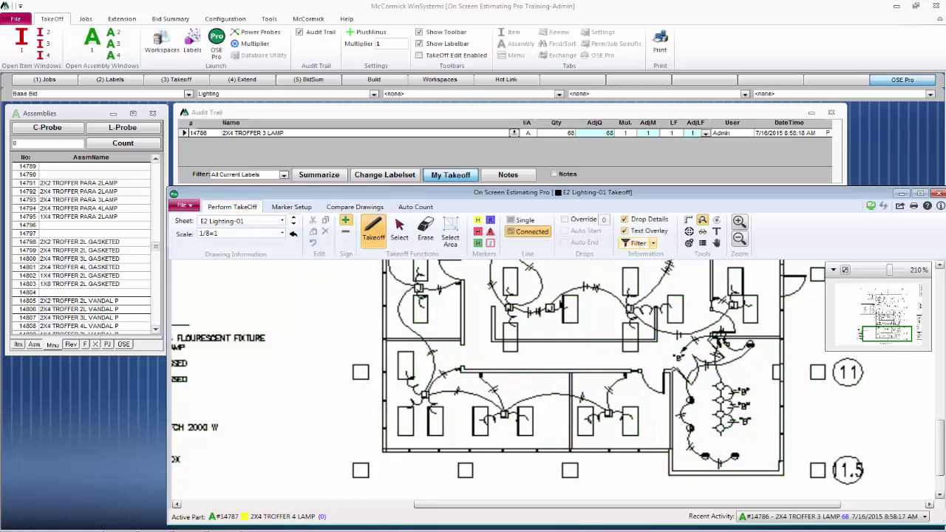
pyautogui.click(653, 240)
pyautogui.click(644, 334)
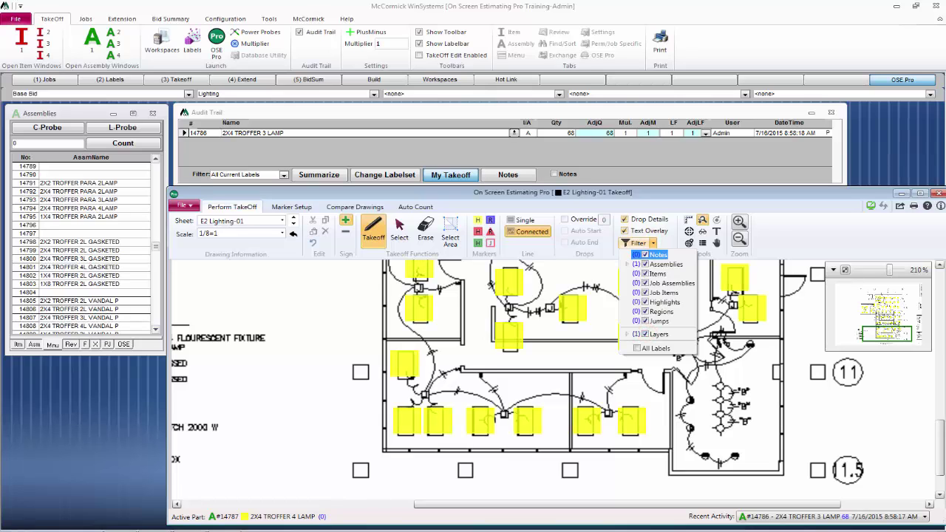
pyautogui.click(777, 235)
pyautogui.scroll(5, 488, 377)
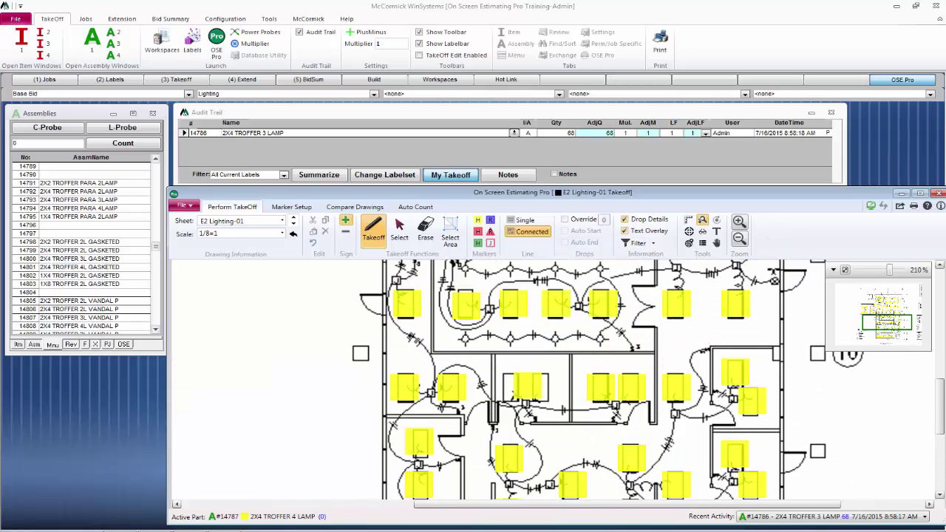
pyautogui.scroll(5, 487, 377)
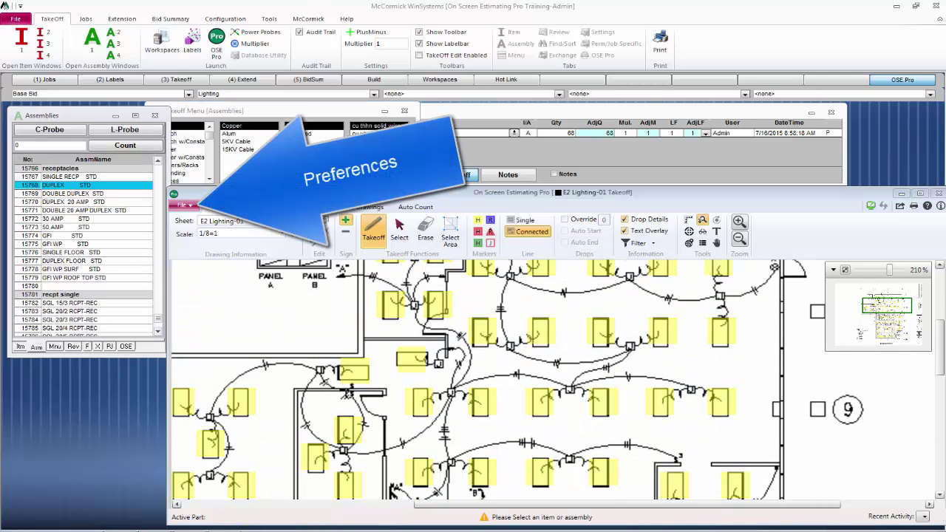
# Open the takeoff preferences and review the mouse scroll and keyboard shortcut settings
pyautogui.click(181, 205)
pyautogui.click(213, 319)
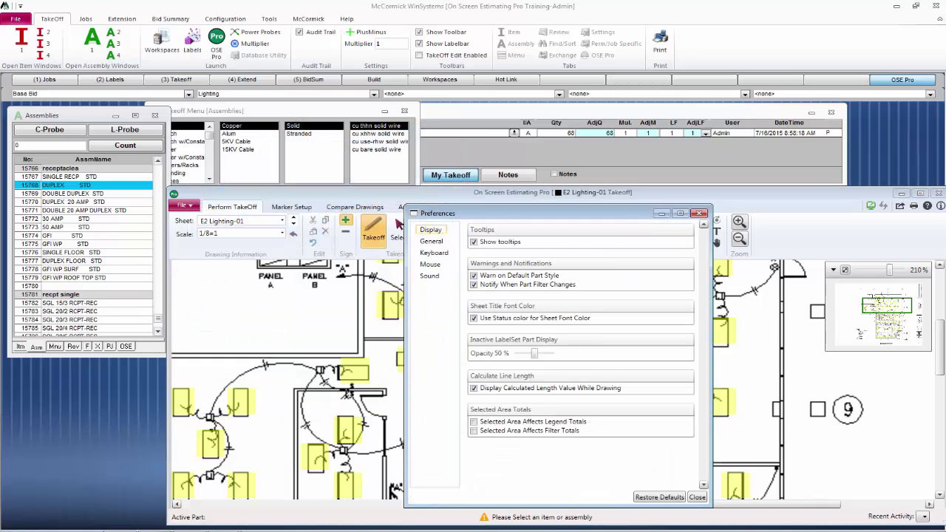
pyautogui.click(429, 264)
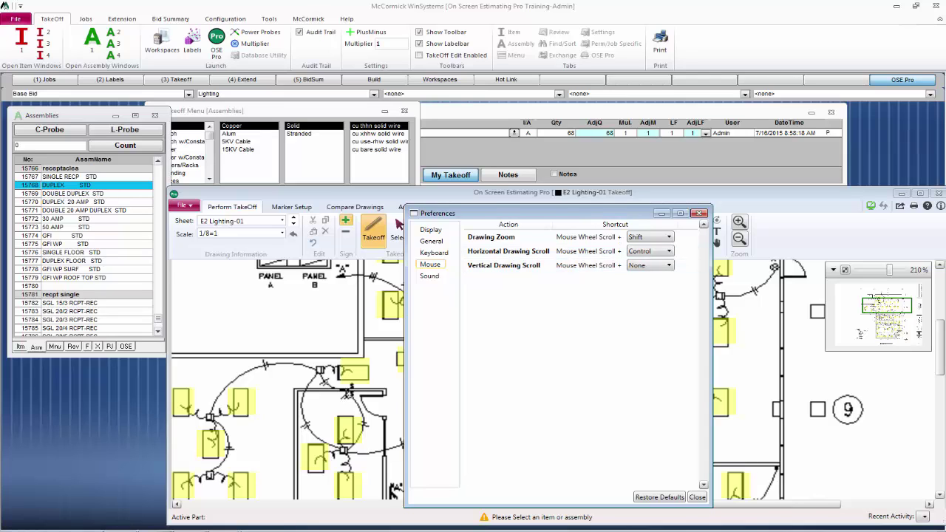
pyautogui.click(435, 252)
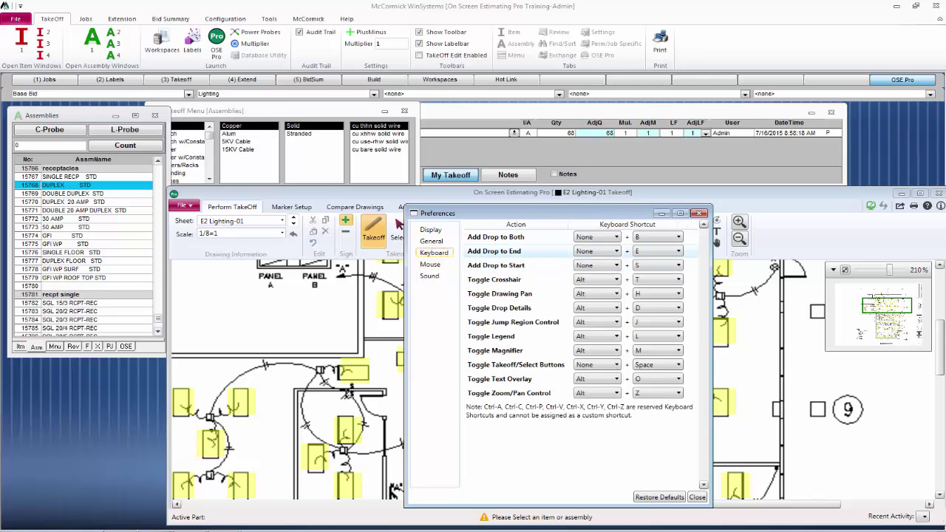